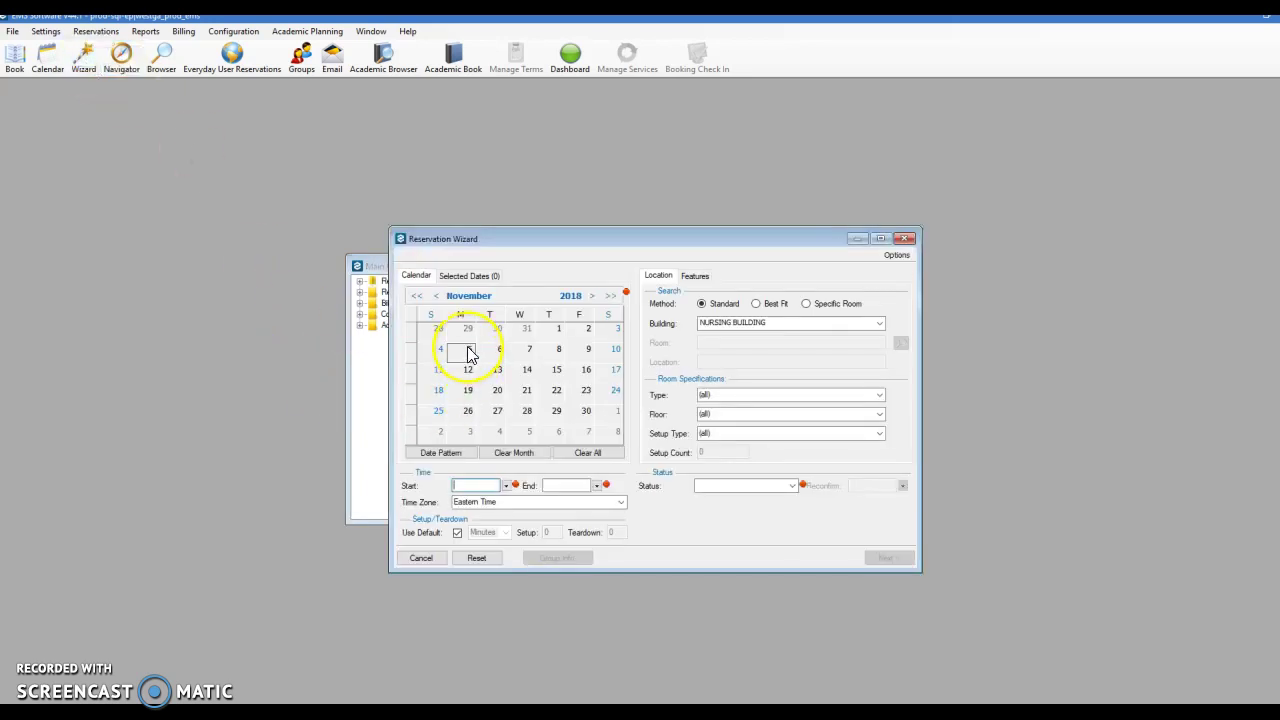
pyautogui.click(443, 456)
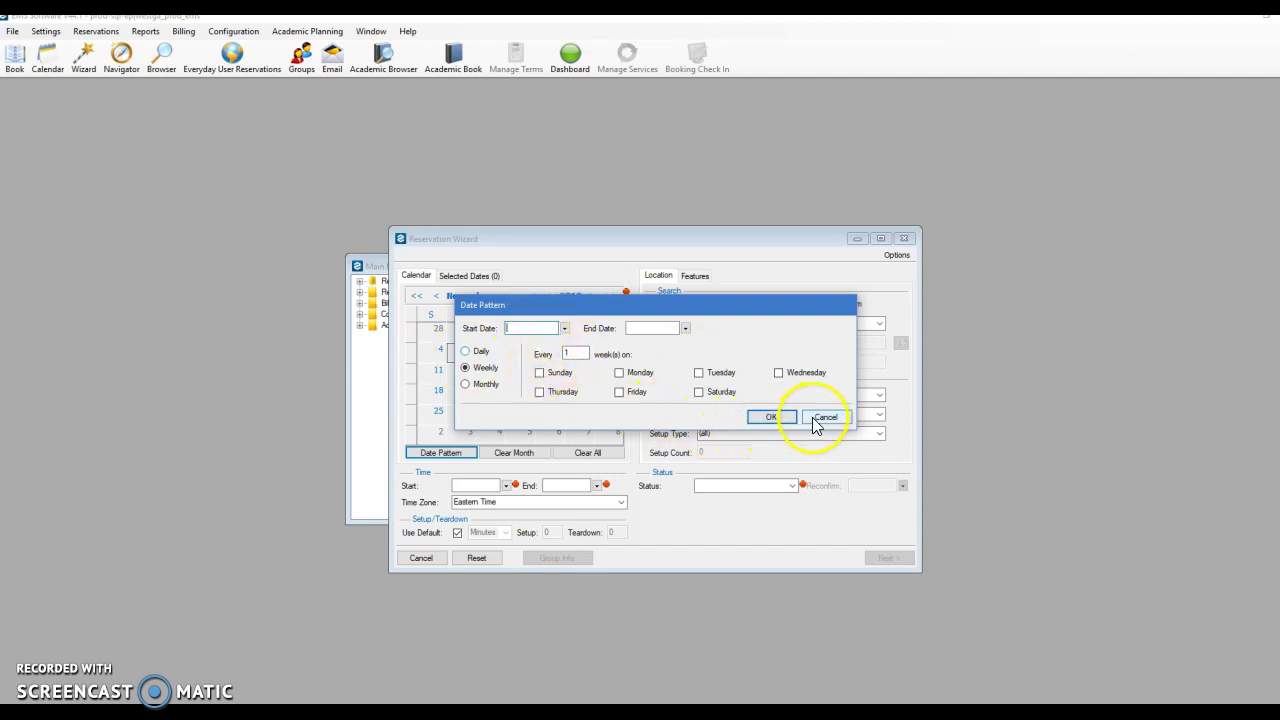
pyautogui.click(789, 418)
pyautogui.click(694, 421)
pyautogui.click(840, 416)
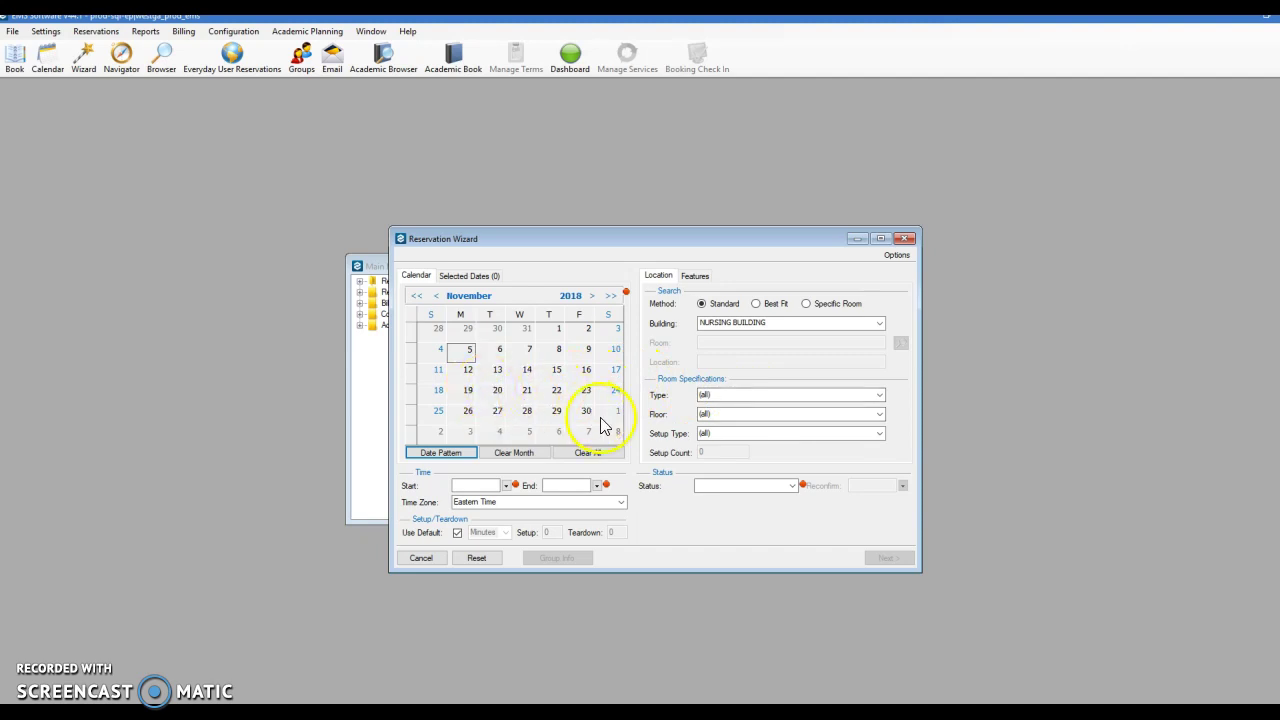
# Select November 5, 2018 as the only reservation date
pyautogui.click(469, 349)
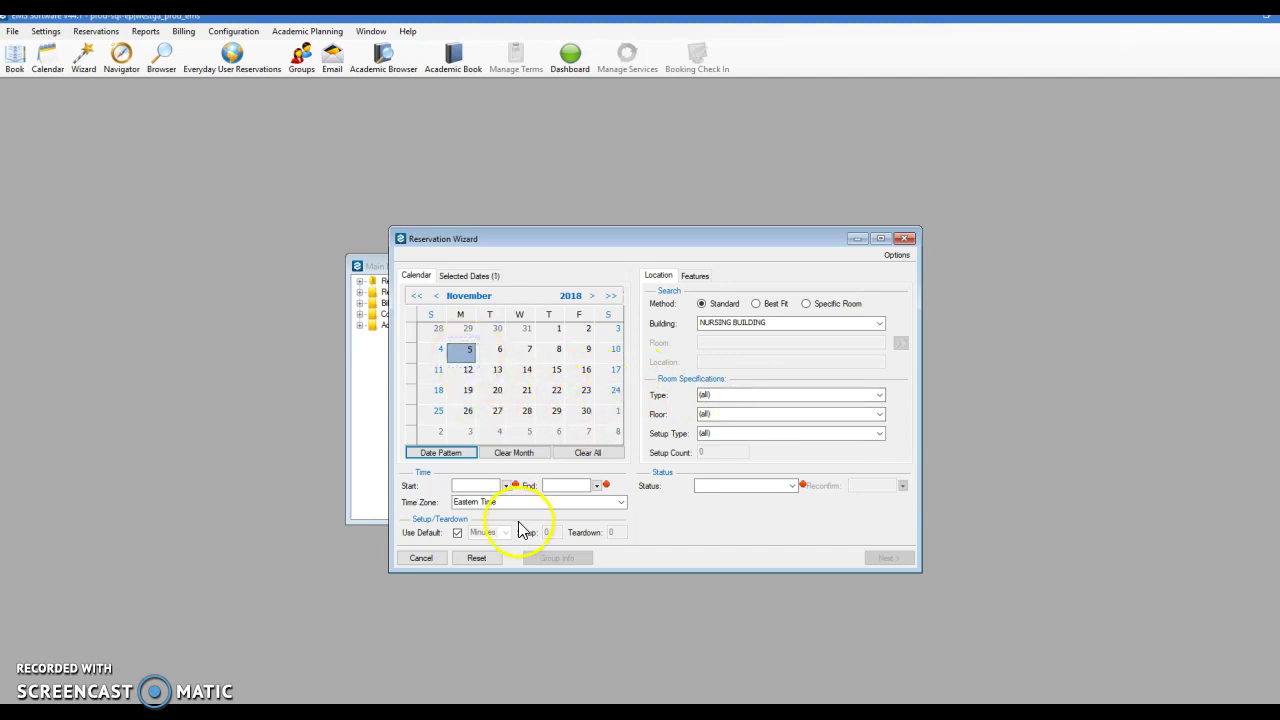
pyautogui.click(497, 369)
pyautogui.click(527, 390)
pyautogui.click(518, 391)
pyautogui.click(498, 381)
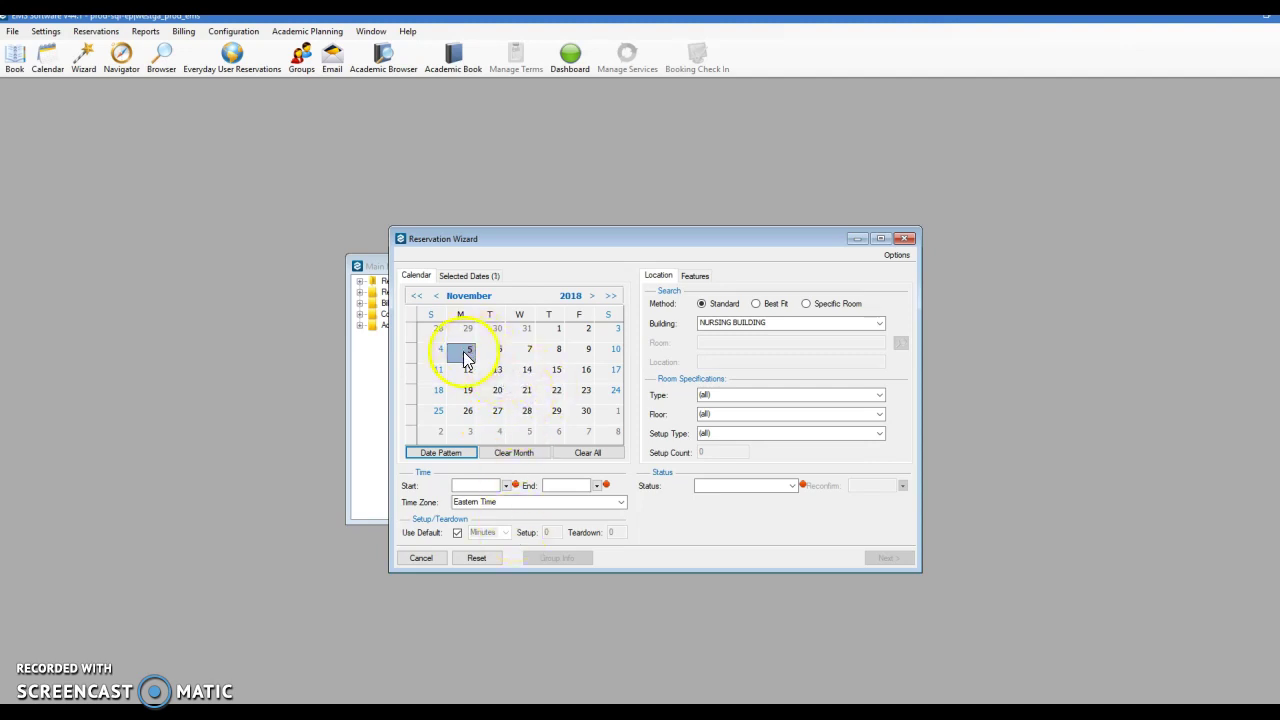
pyautogui.click(466, 356)
pyautogui.click(466, 356)
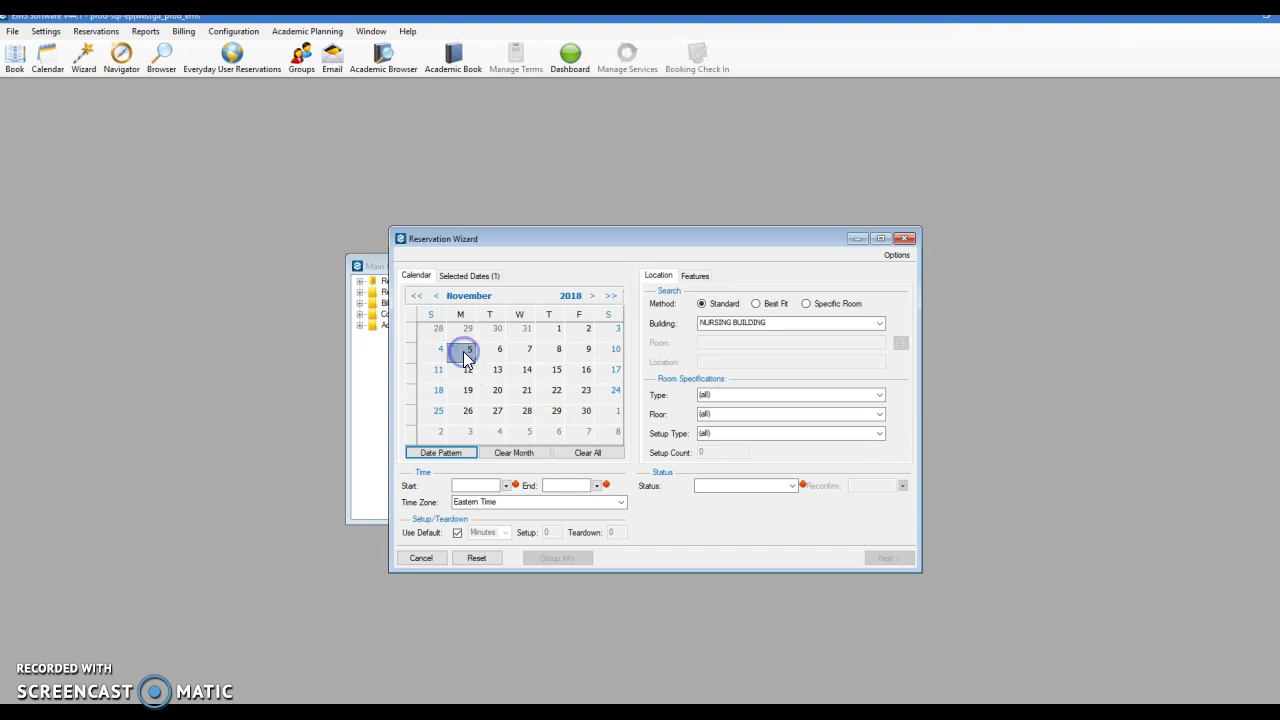
# Set the reservation time to 8:00 AM–5:00 PM with status Confirmed, and continue to the available rooms
pyautogui.click(472, 486)
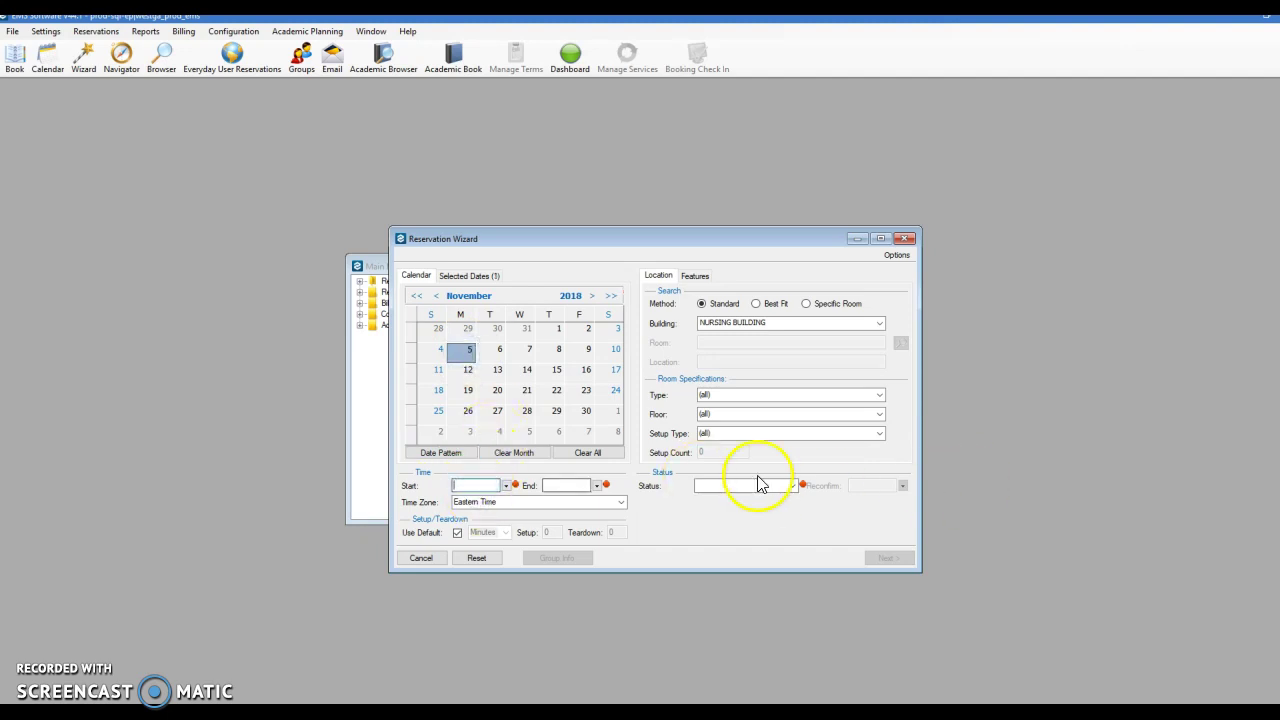
pyautogui.write('8:00 AM')
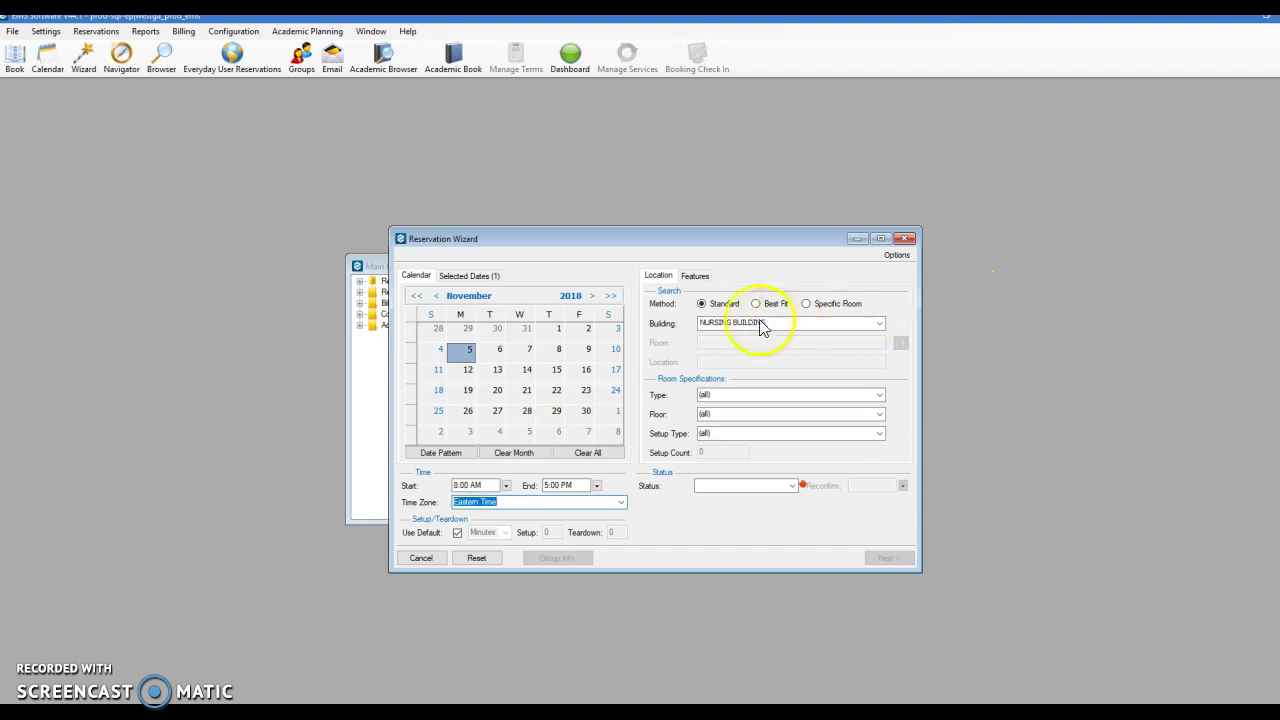
pyautogui.click(791, 486)
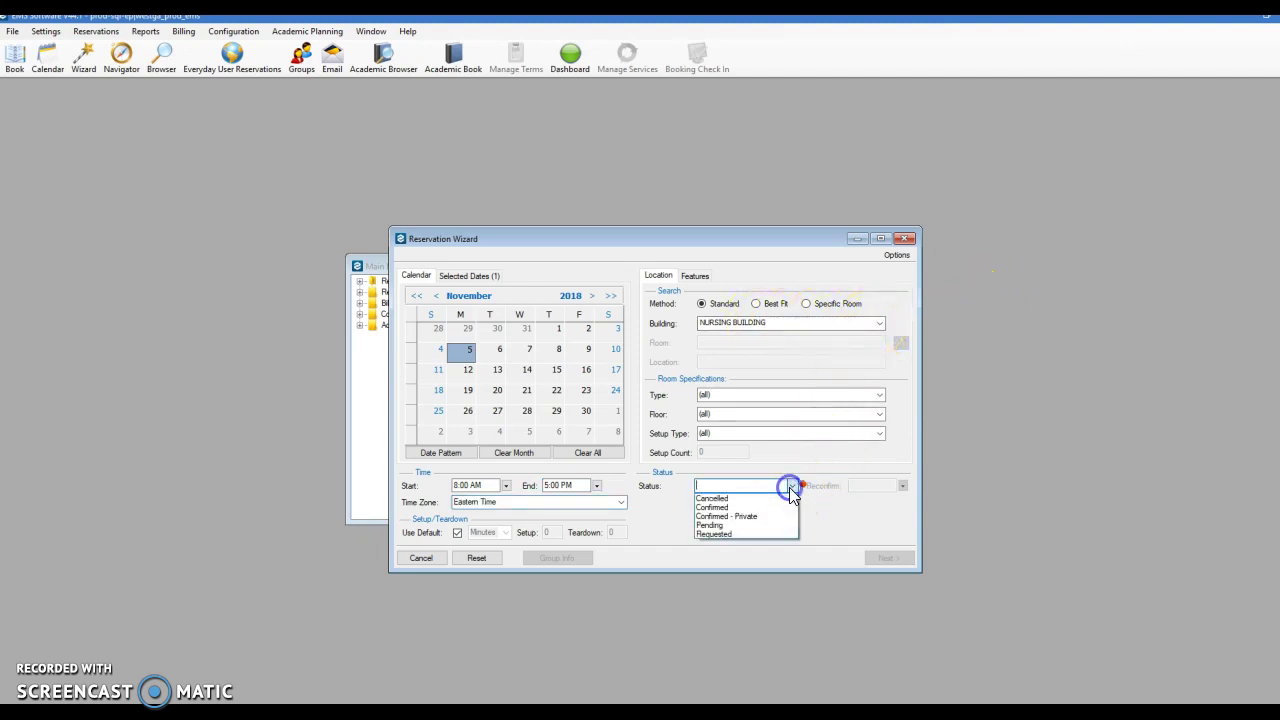
pyautogui.click(735, 508)
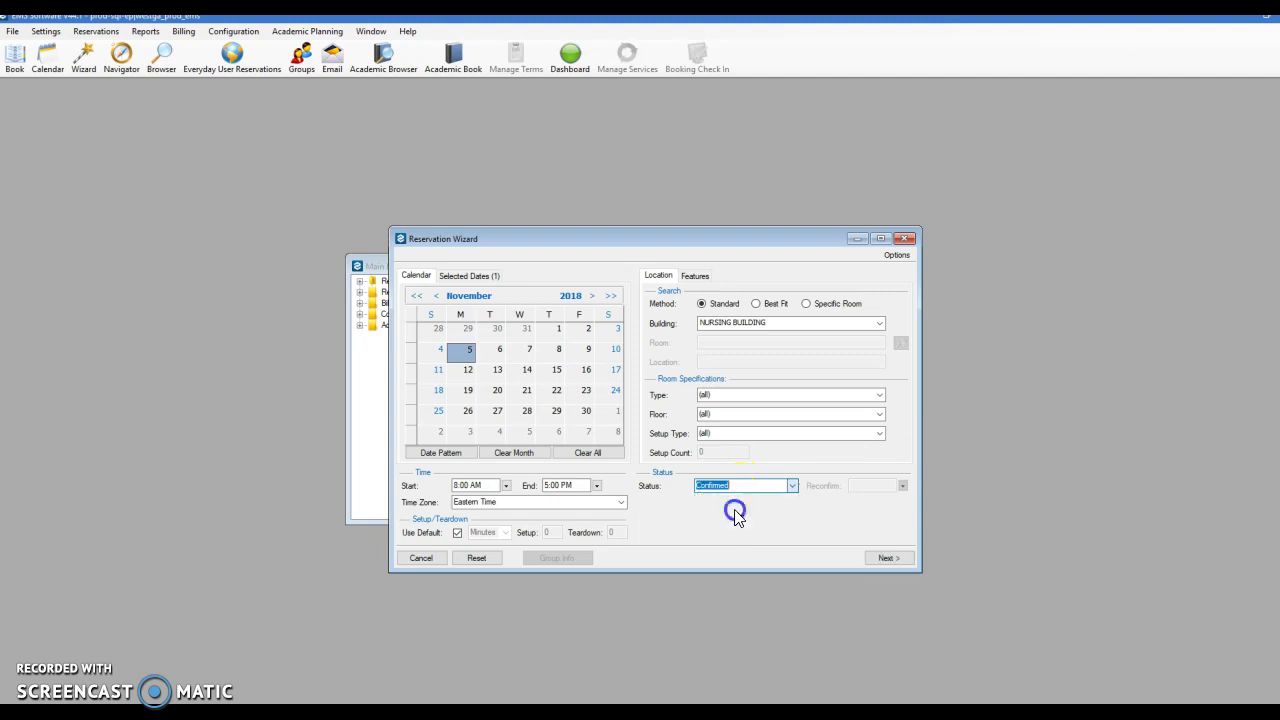
pyautogui.click(903, 558)
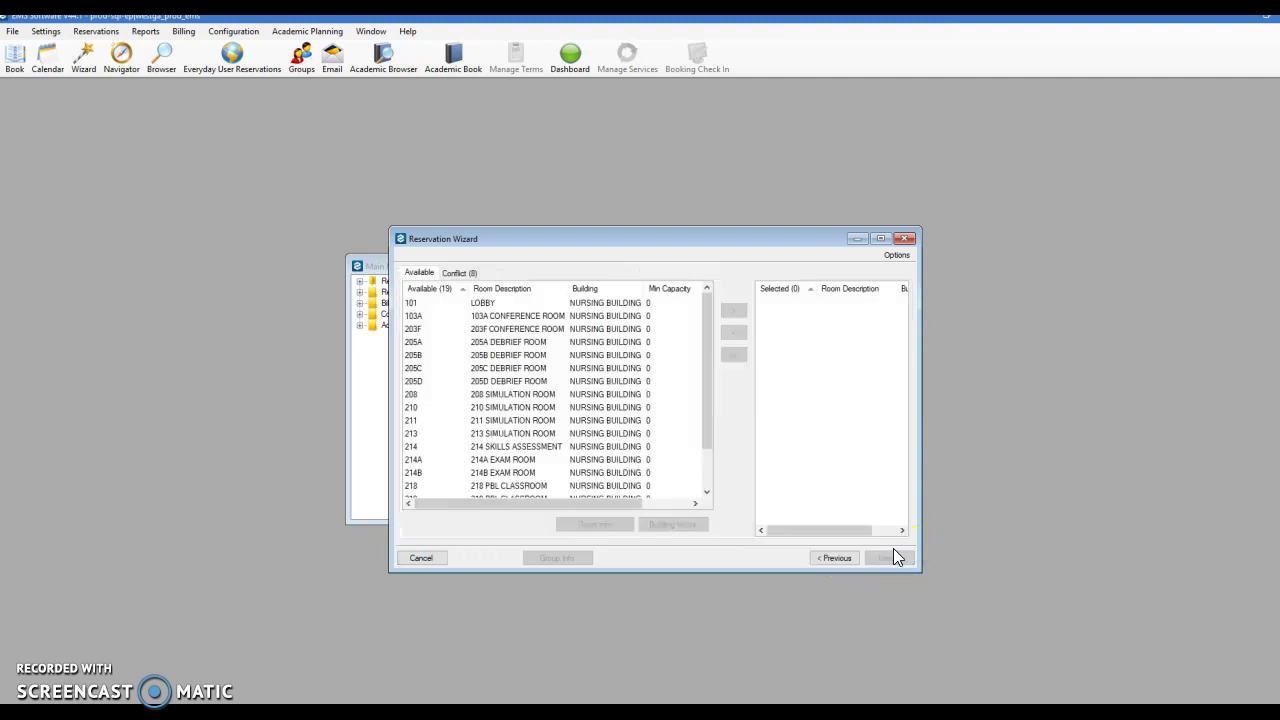
# Add the 350 Conference Room in the Nursing Building to the selected rooms and continue to the event details
pyautogui.moveTo(707, 364); pyautogui.dragTo(709, 425)
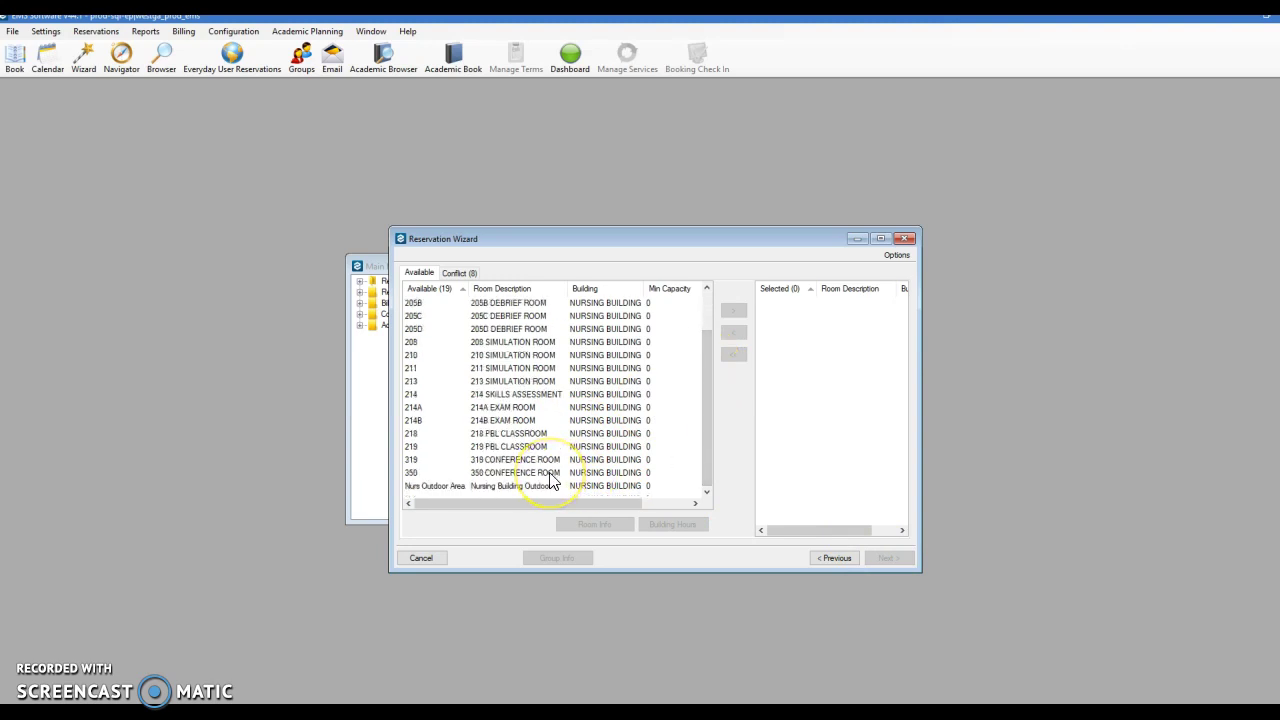
pyautogui.click(549, 474)
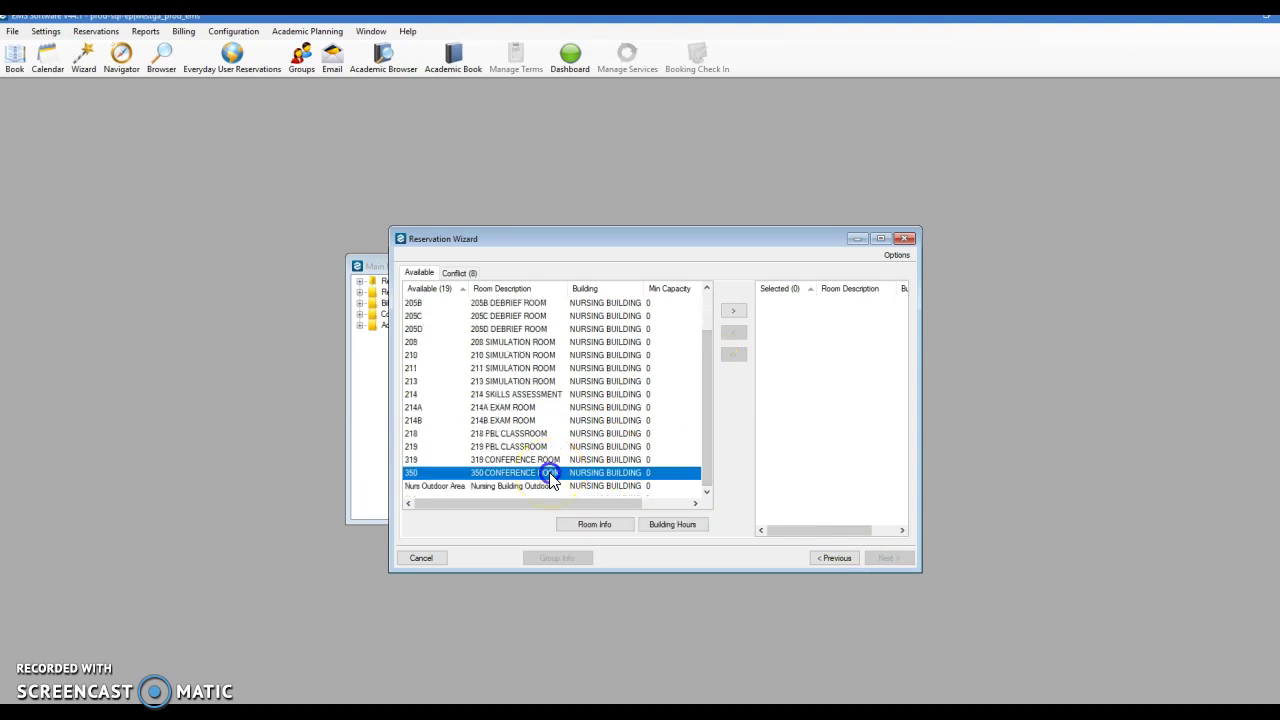
pyautogui.click(733, 315)
pyautogui.click(887, 558)
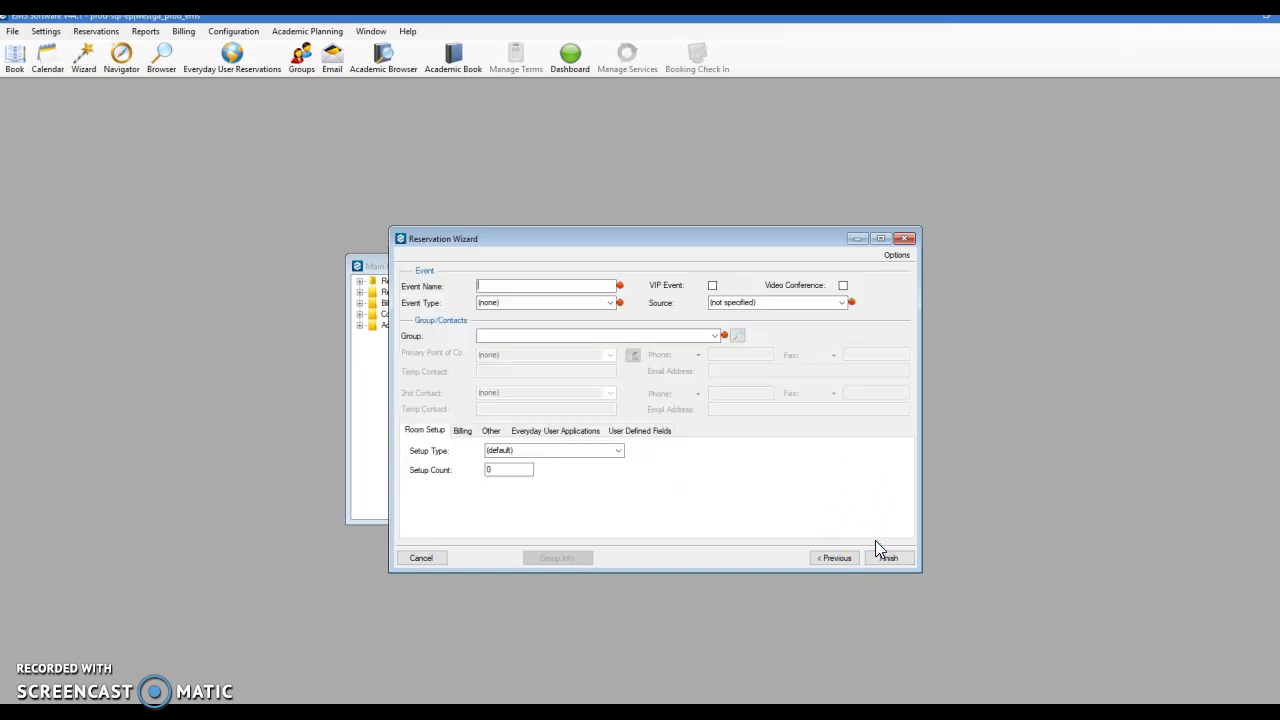
# Name the event Demo Meeting, with event type Meeting and source Email
pyautogui.click(500, 287)
pyautogui.write('Demo Meeting')
pyautogui.click(610, 302)
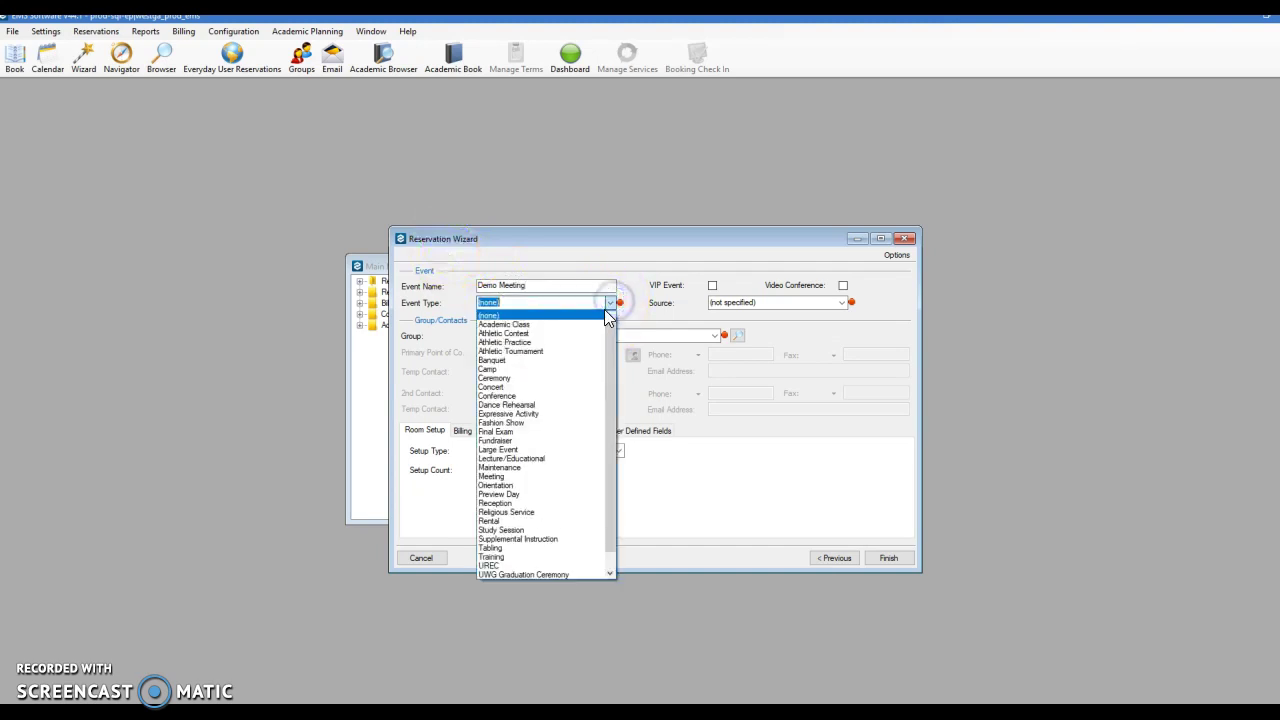
pyautogui.click(522, 478)
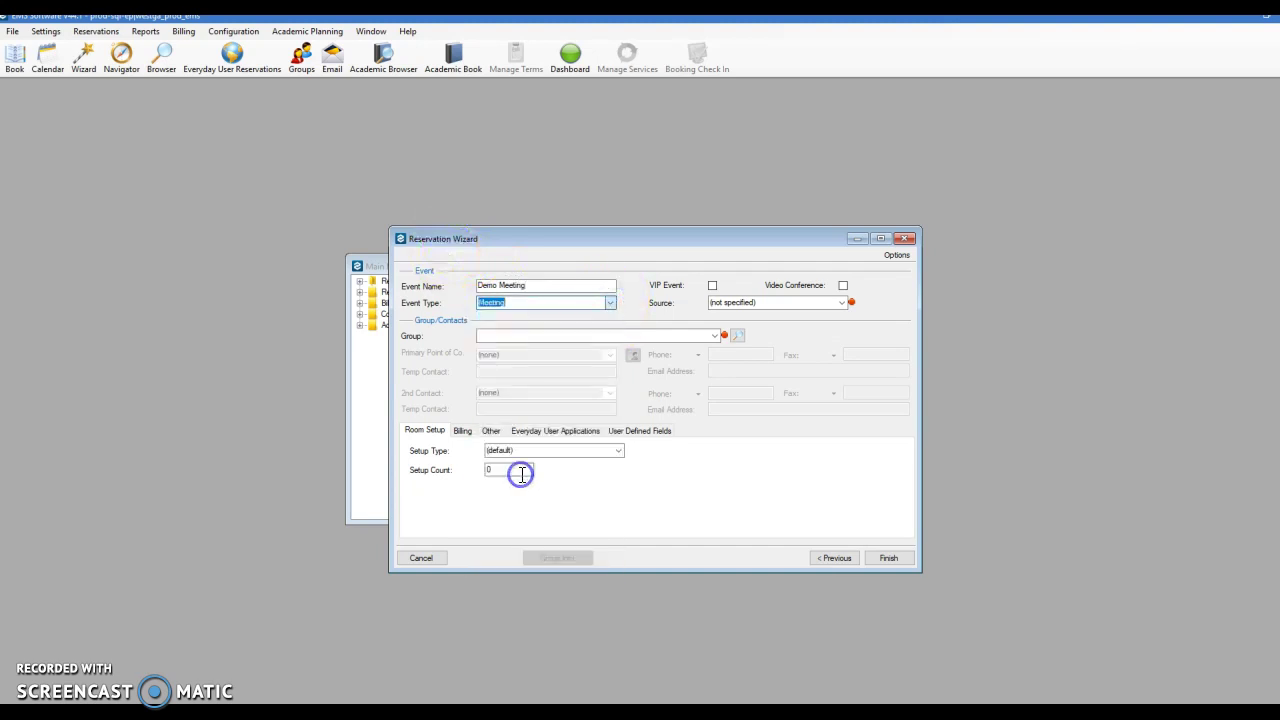
pyautogui.click(842, 302)
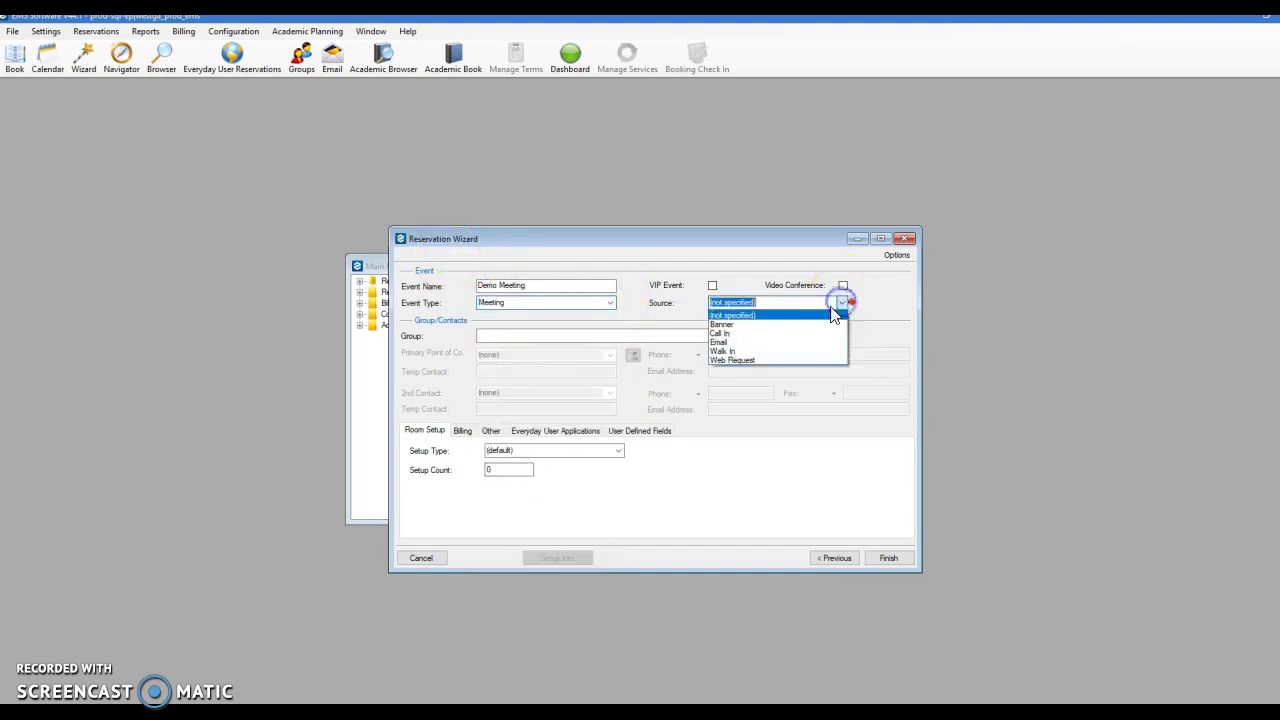
pyautogui.click(788, 345)
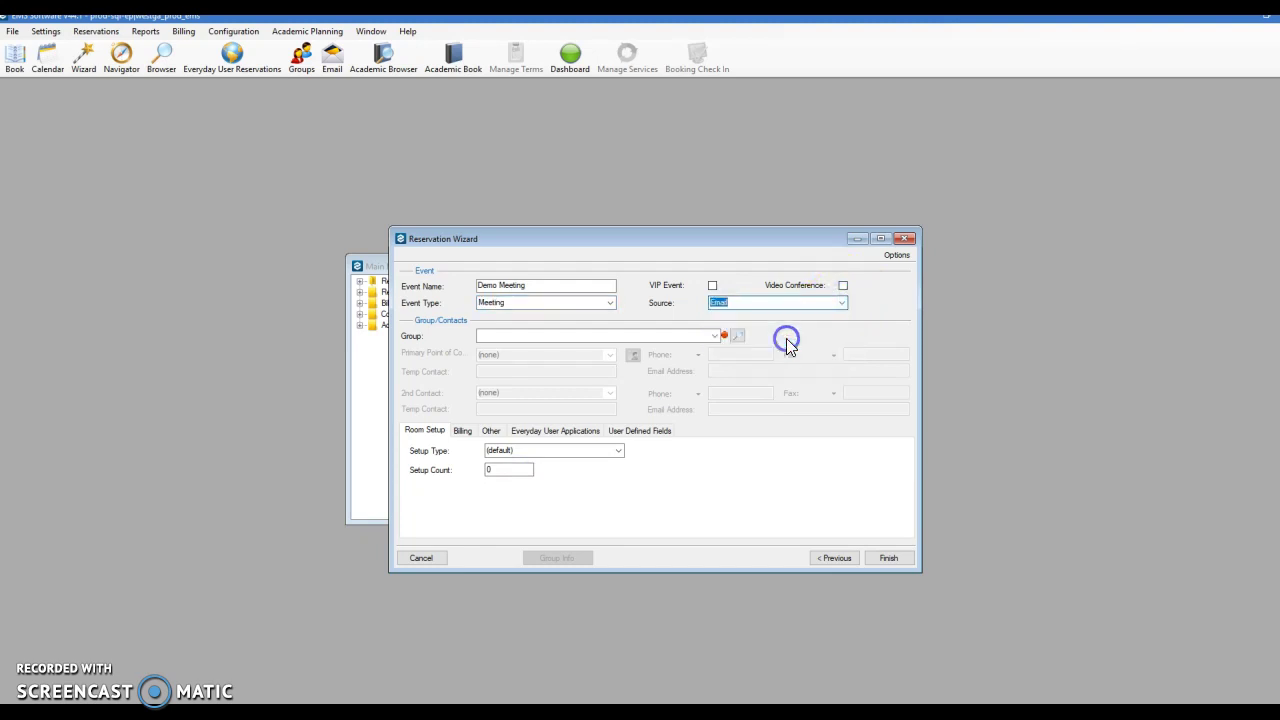
# Assign the Nursing group to the reservation and choose the person serving as its primary point of contact
pyautogui.click(666, 334)
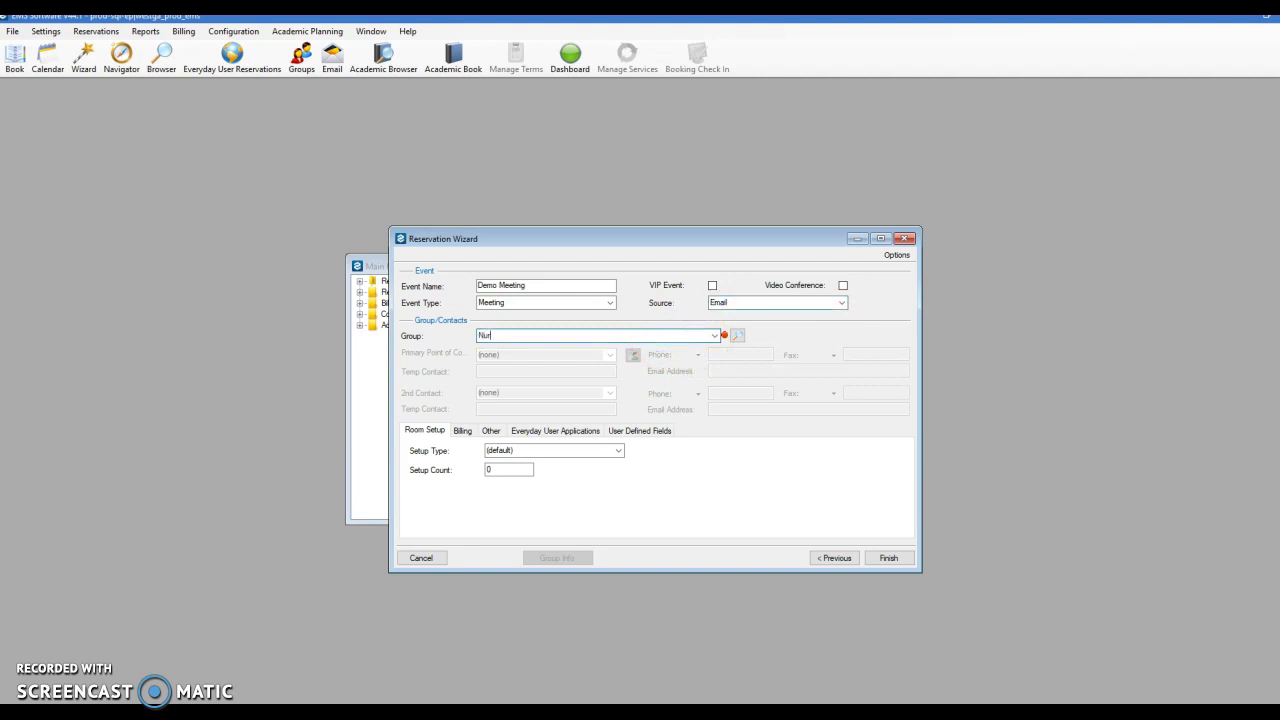
pyautogui.press('Return')
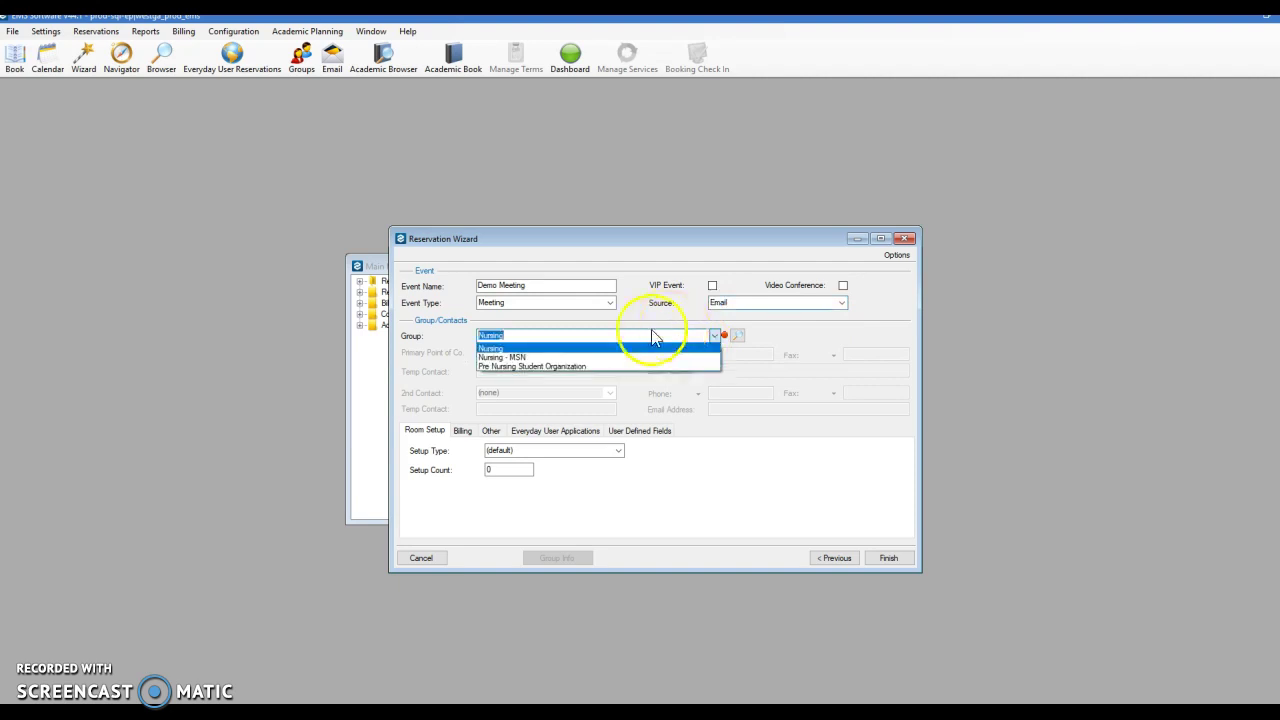
pyautogui.click(554, 349)
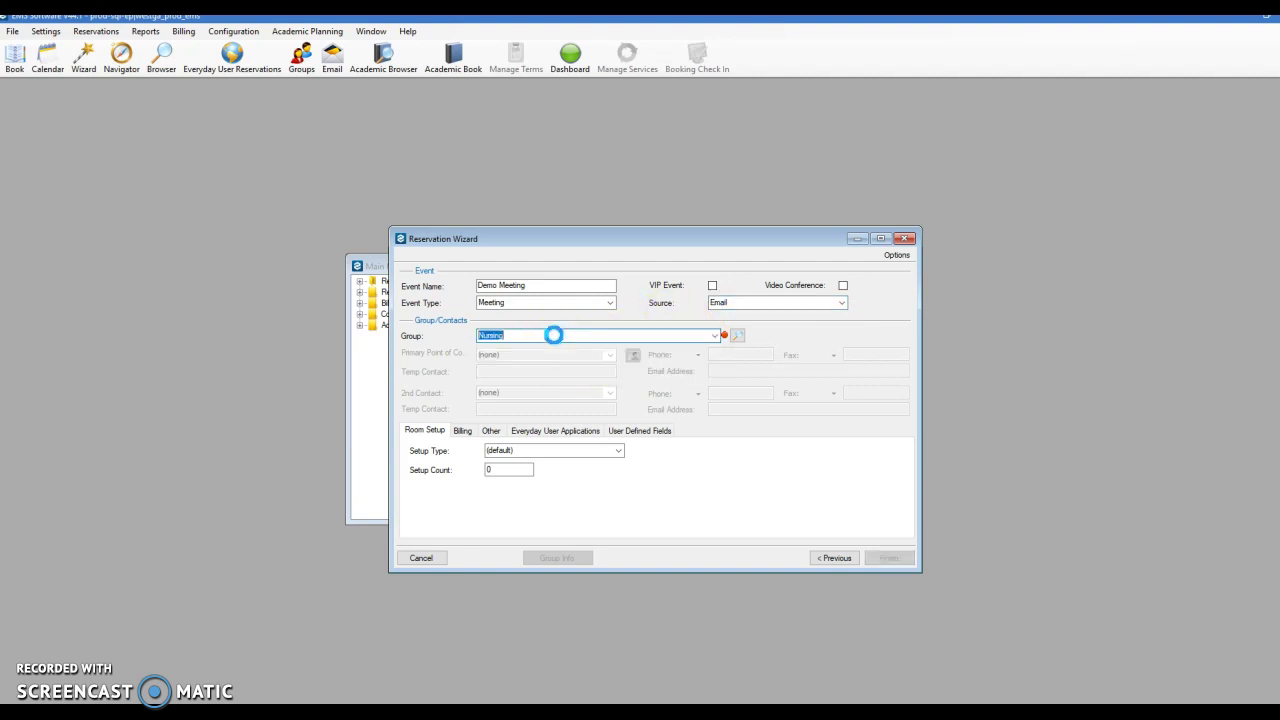
pyautogui.click(611, 358)
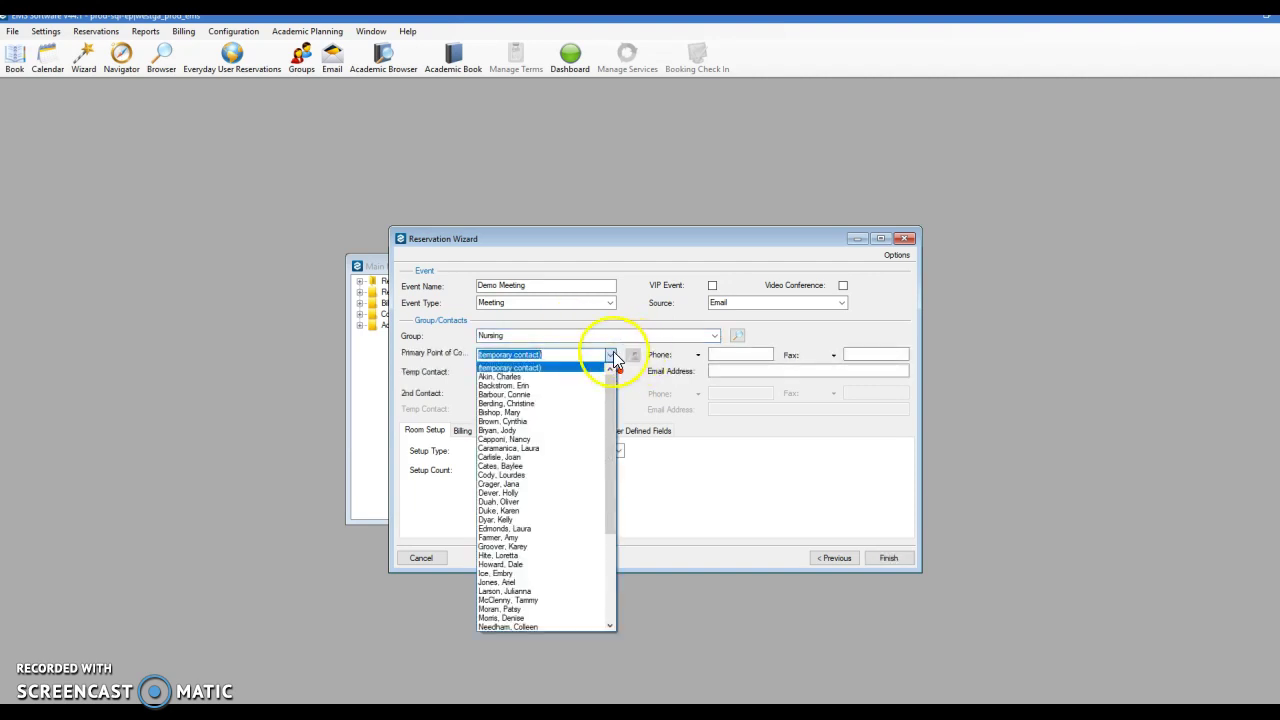
pyautogui.click(525, 583)
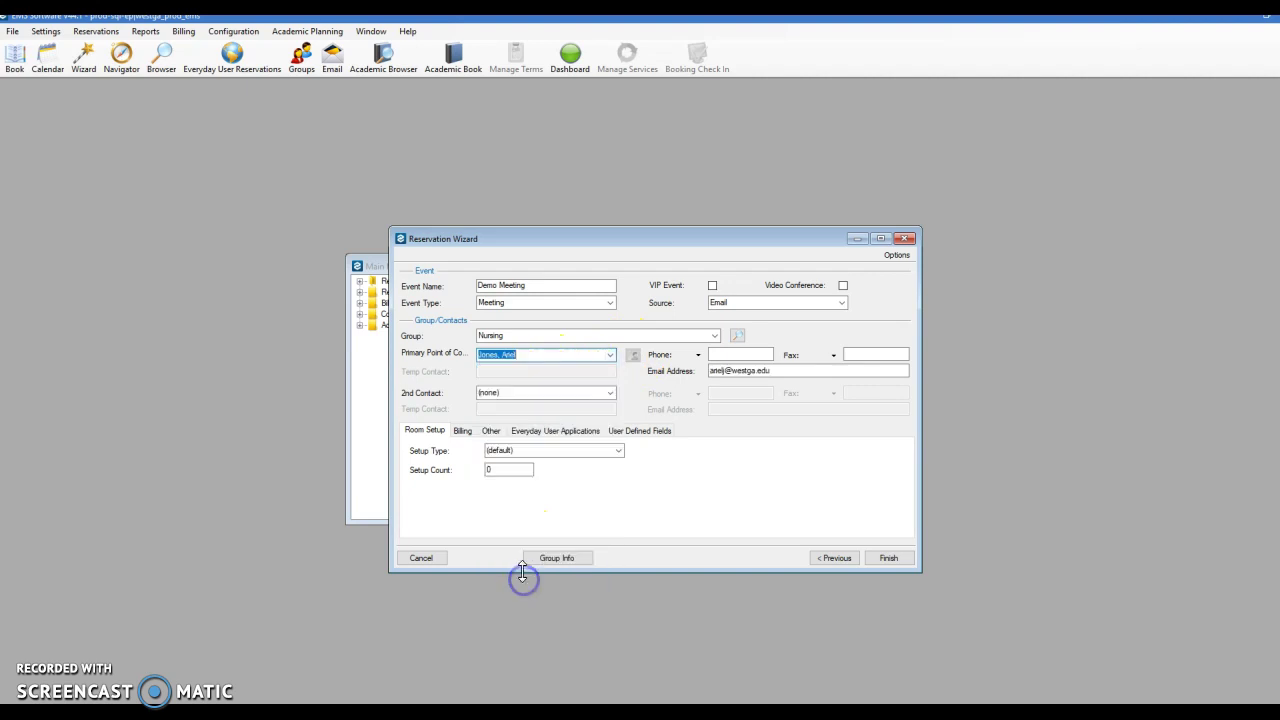
# Set the room setup type to As-Is with a setup count of 10
pyautogui.click(619, 452)
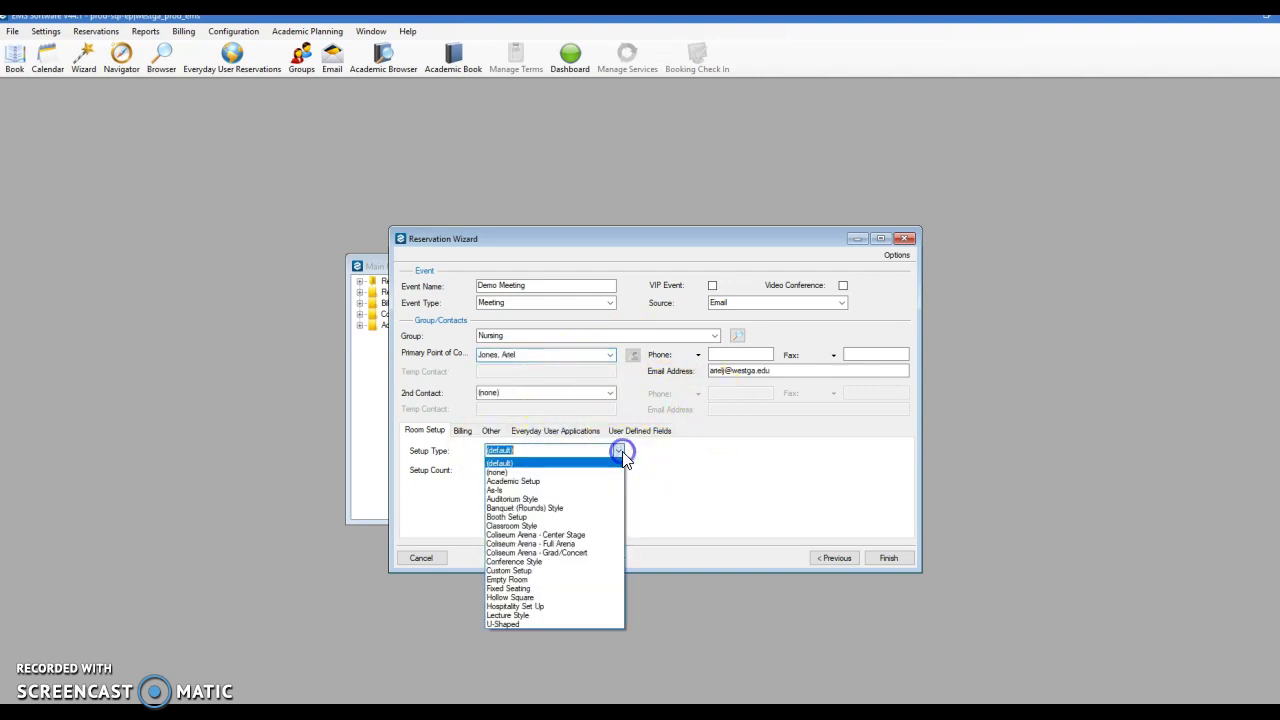
pyautogui.click(576, 490)
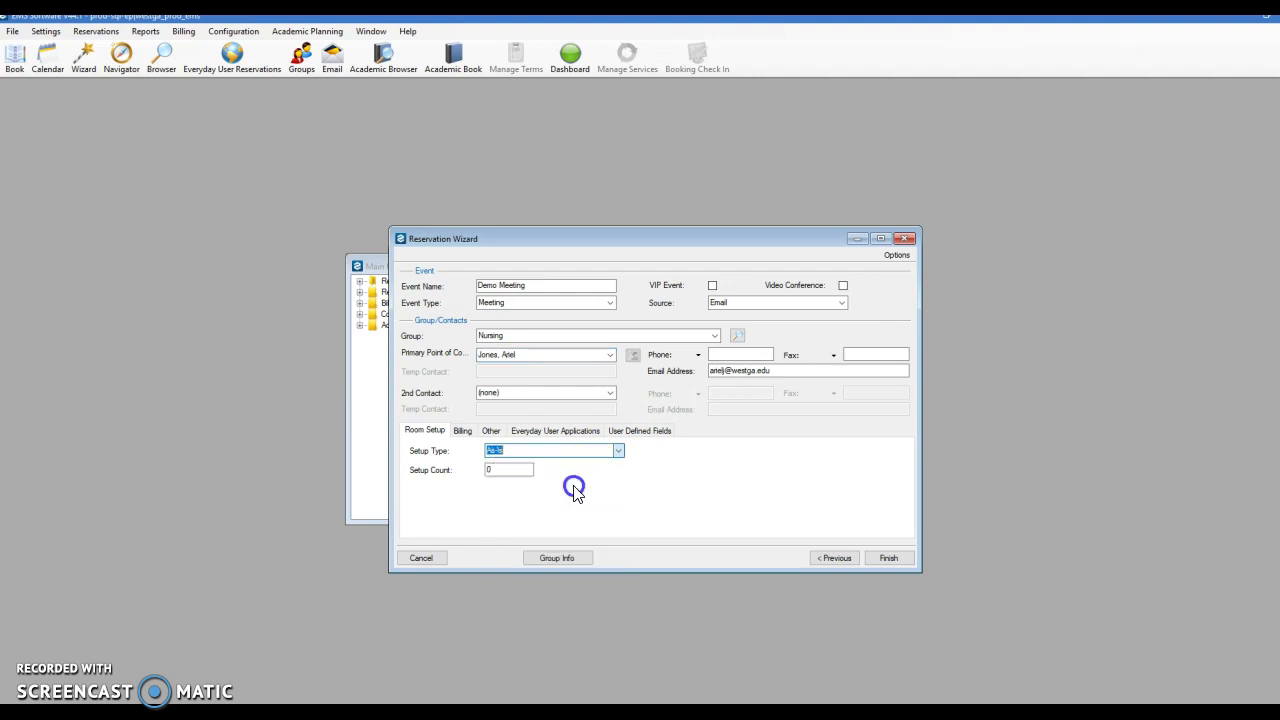
pyautogui.click(502, 469)
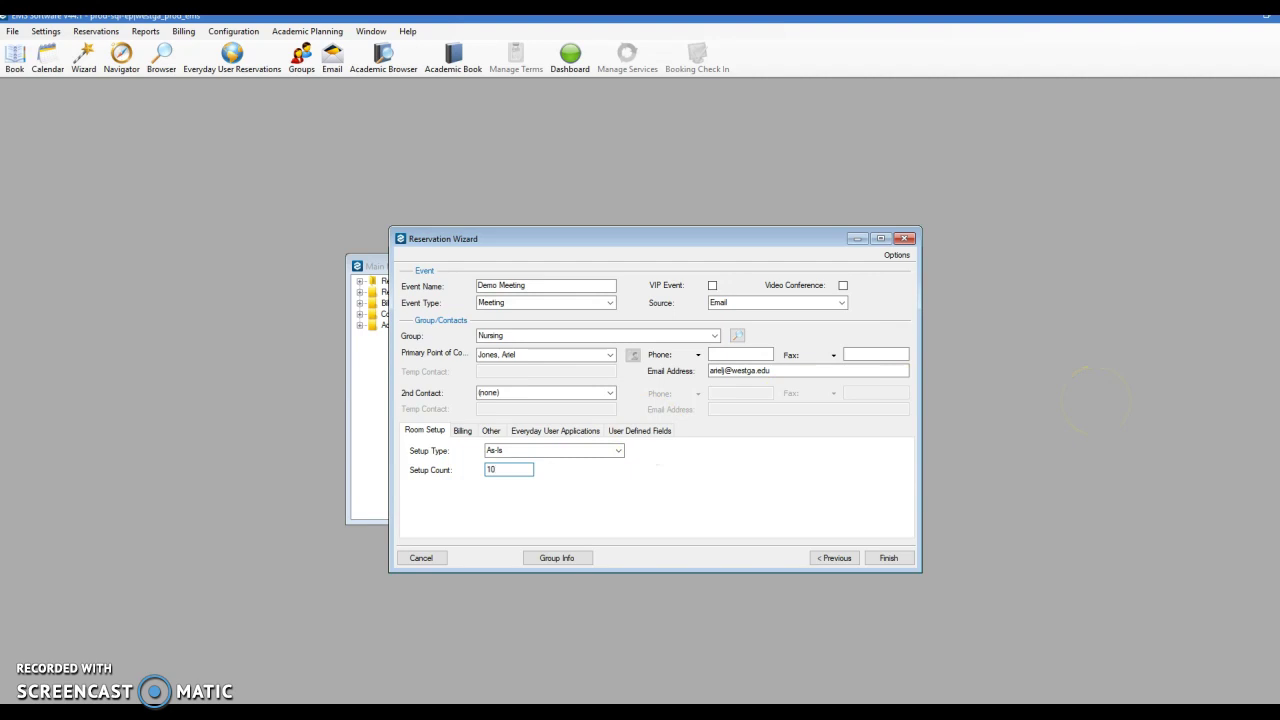
# Set the user-defined field Primary Point of Contact to Yes
pyautogui.click(531, 430)
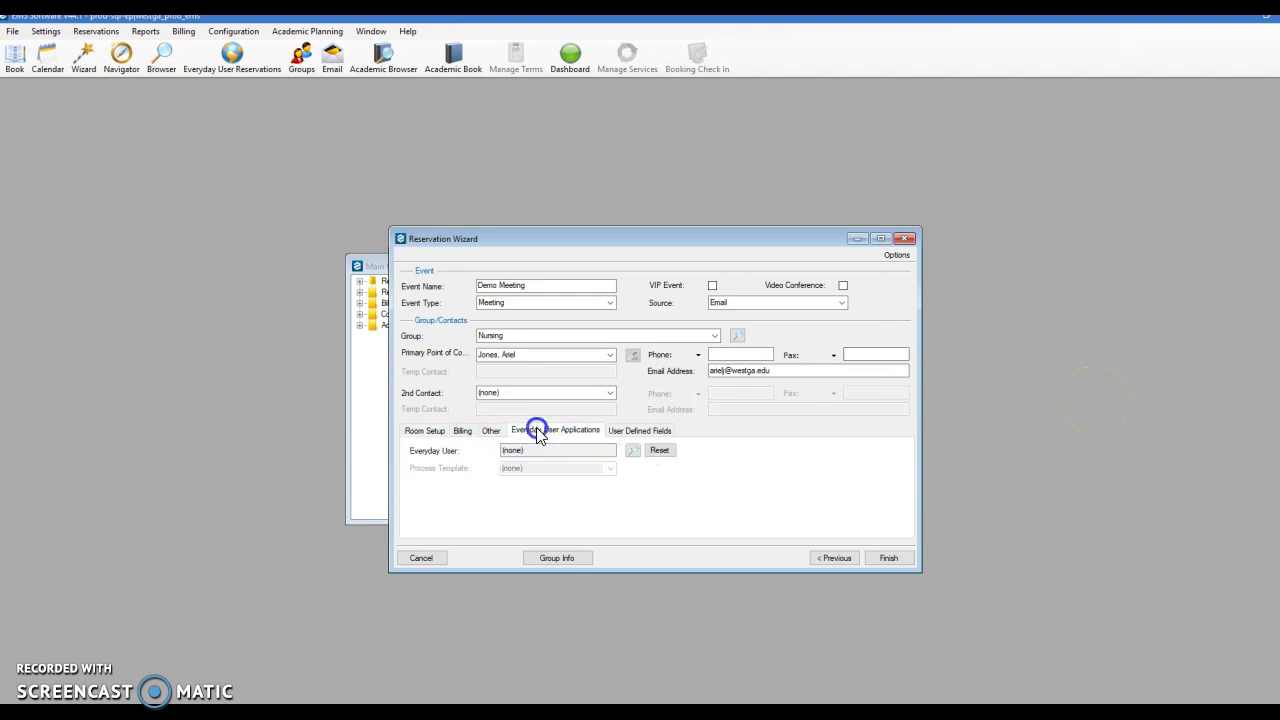
pyautogui.click(631, 432)
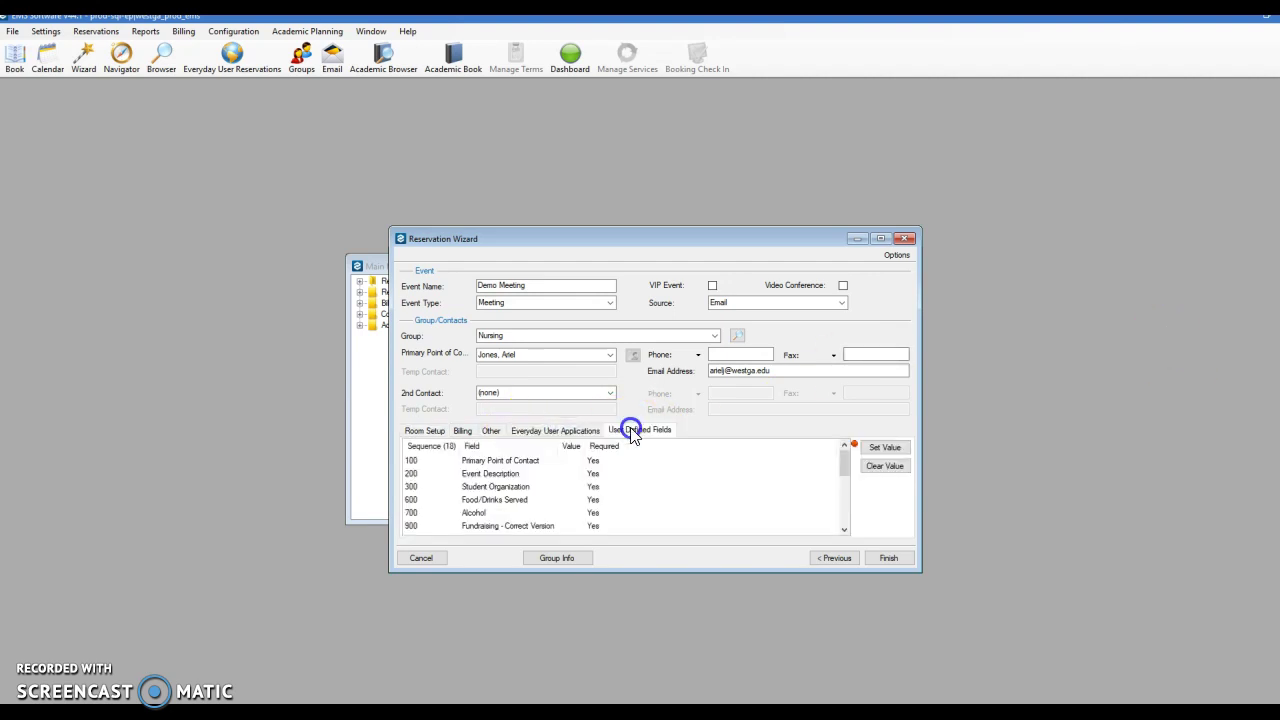
pyautogui.click(577, 459)
pyautogui.click(880, 448)
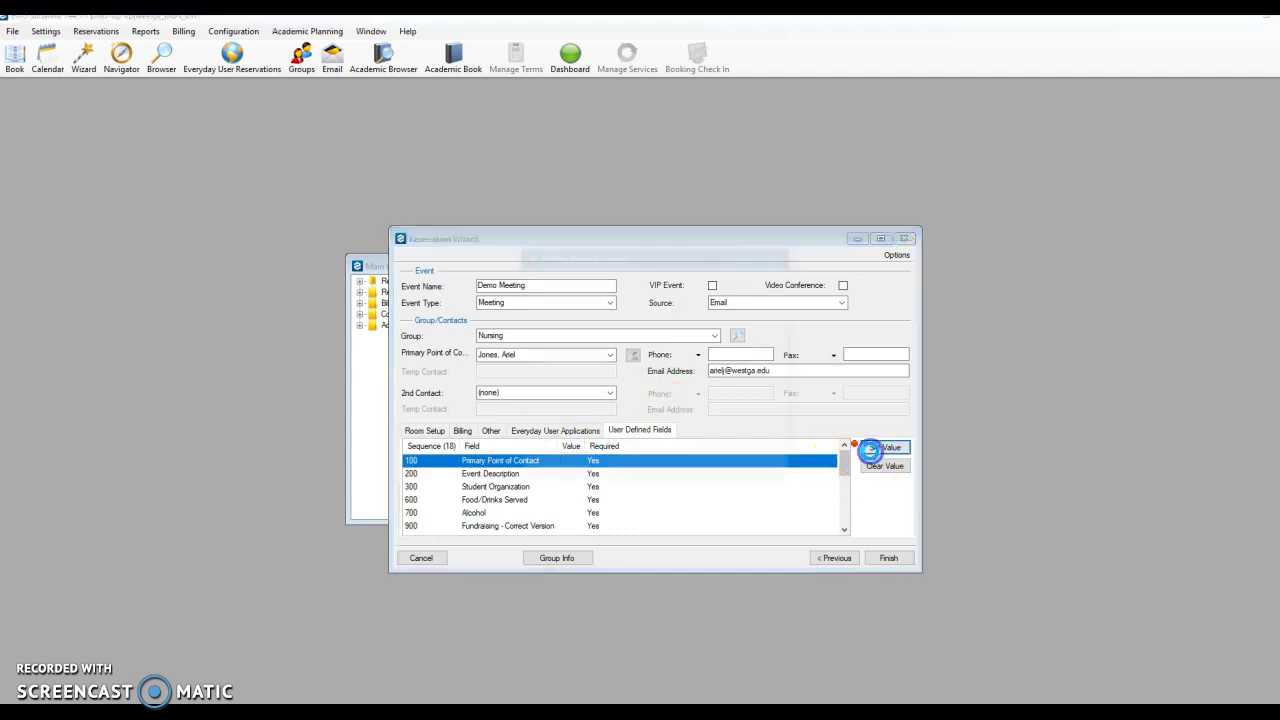
pyautogui.click(728, 283)
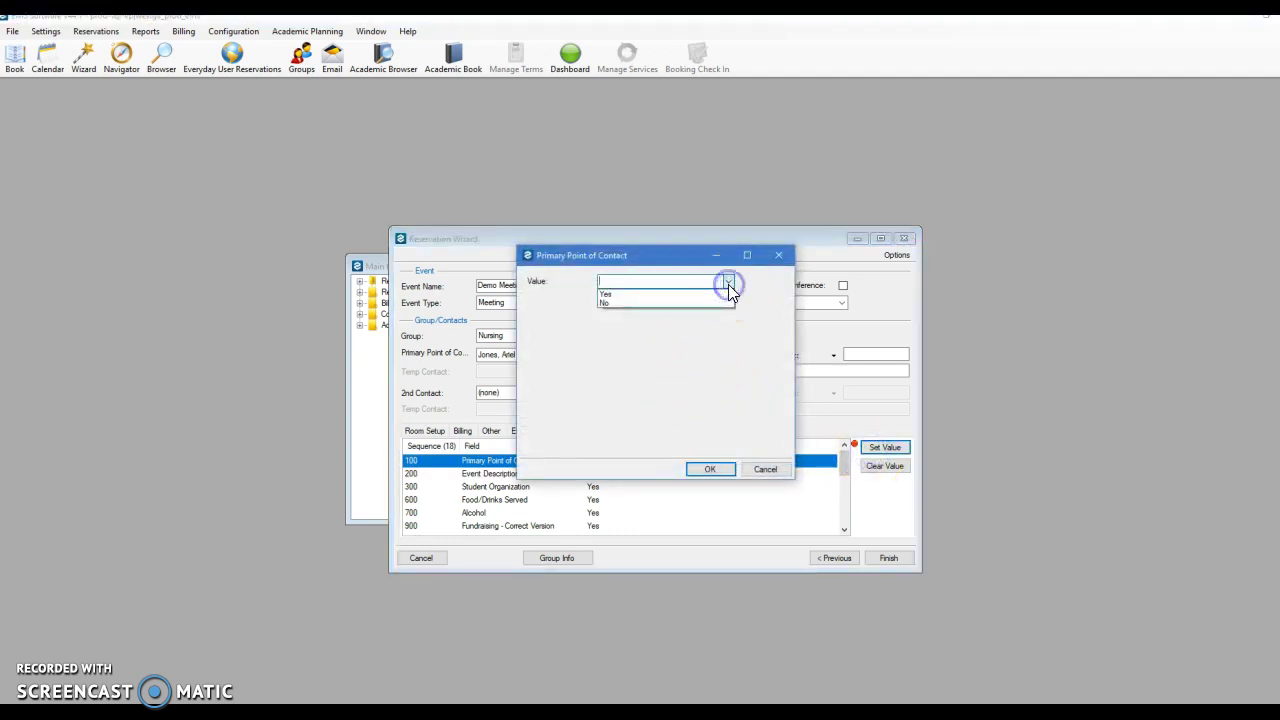
pyautogui.click(706, 294)
pyautogui.click(712, 470)
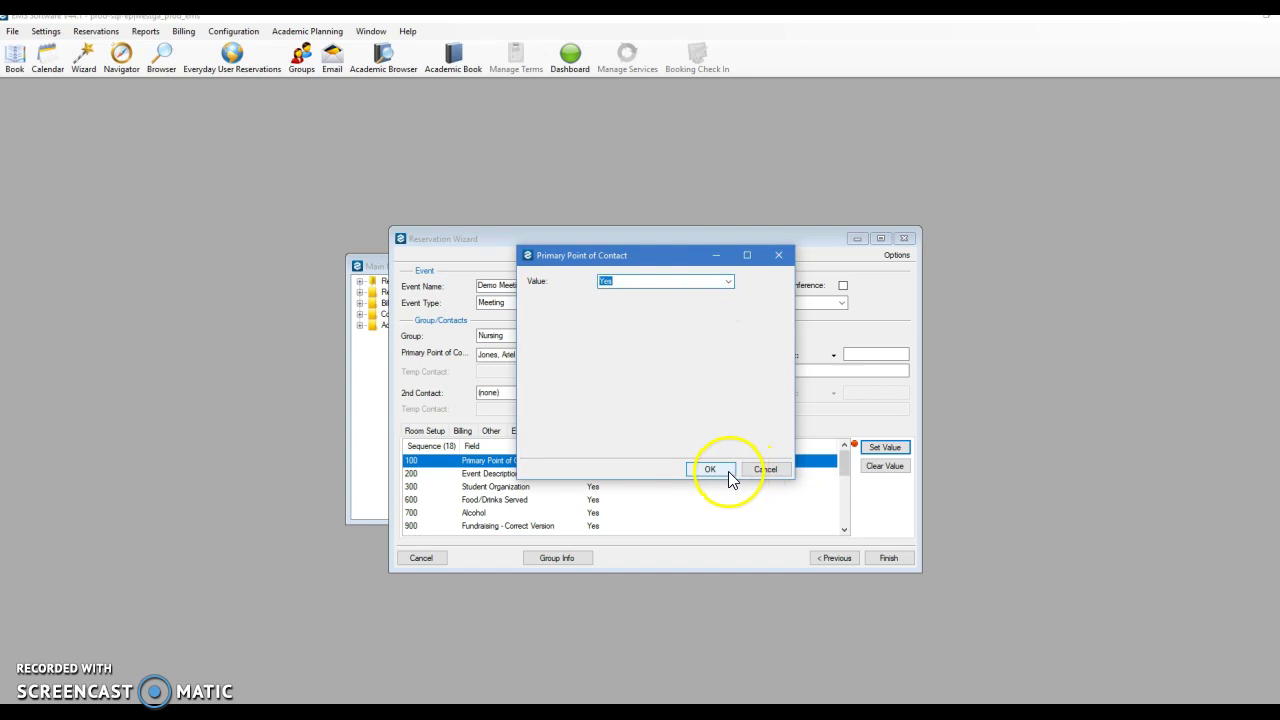
# Enter "Demo event" as the value of the Event Description user-defined field
pyautogui.click(592, 476)
pyautogui.click(884, 452)
pyautogui.click(655, 287)
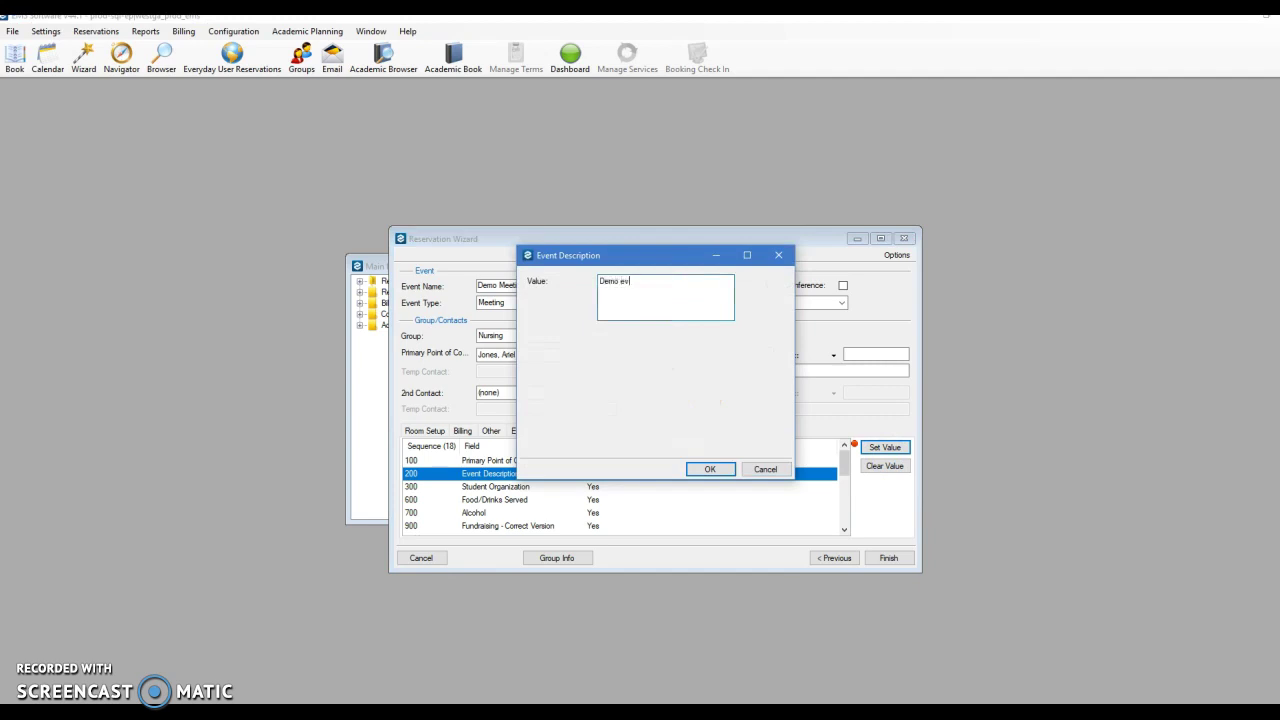
pyautogui.click(710, 469)
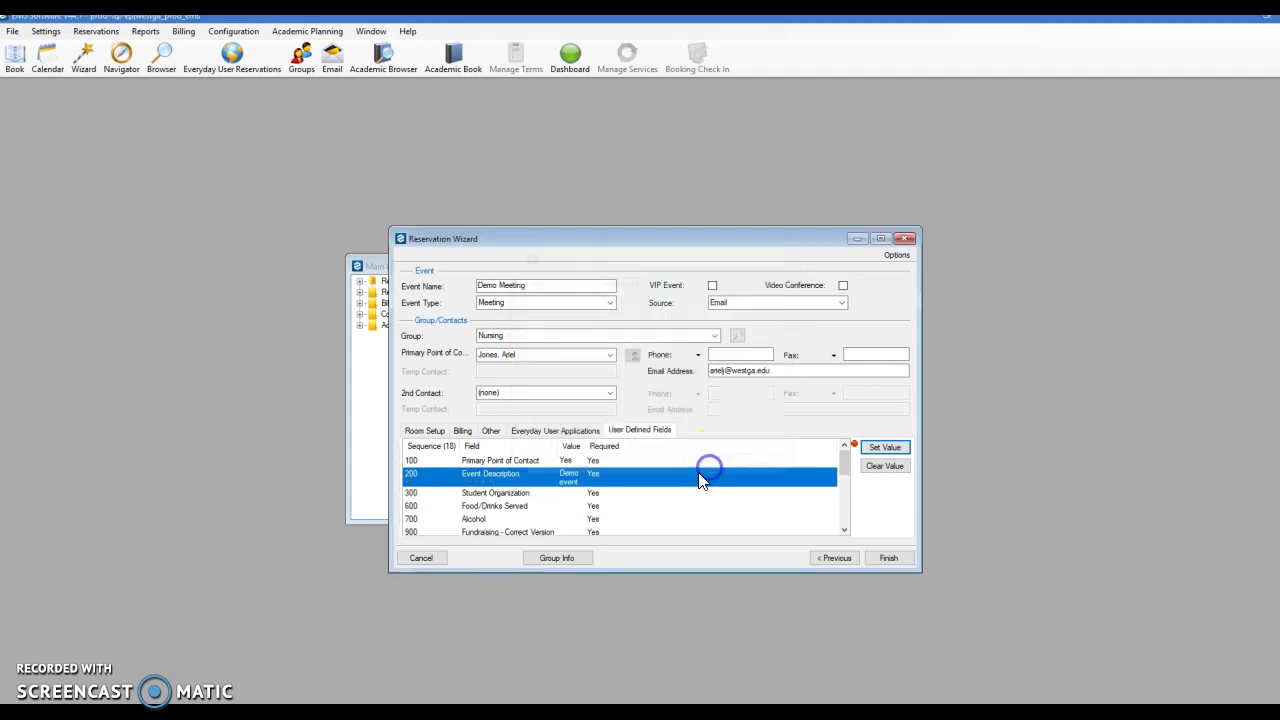
# Set the Student Organization user-defined field to No
pyautogui.click(580, 494)
pyautogui.click(895, 450)
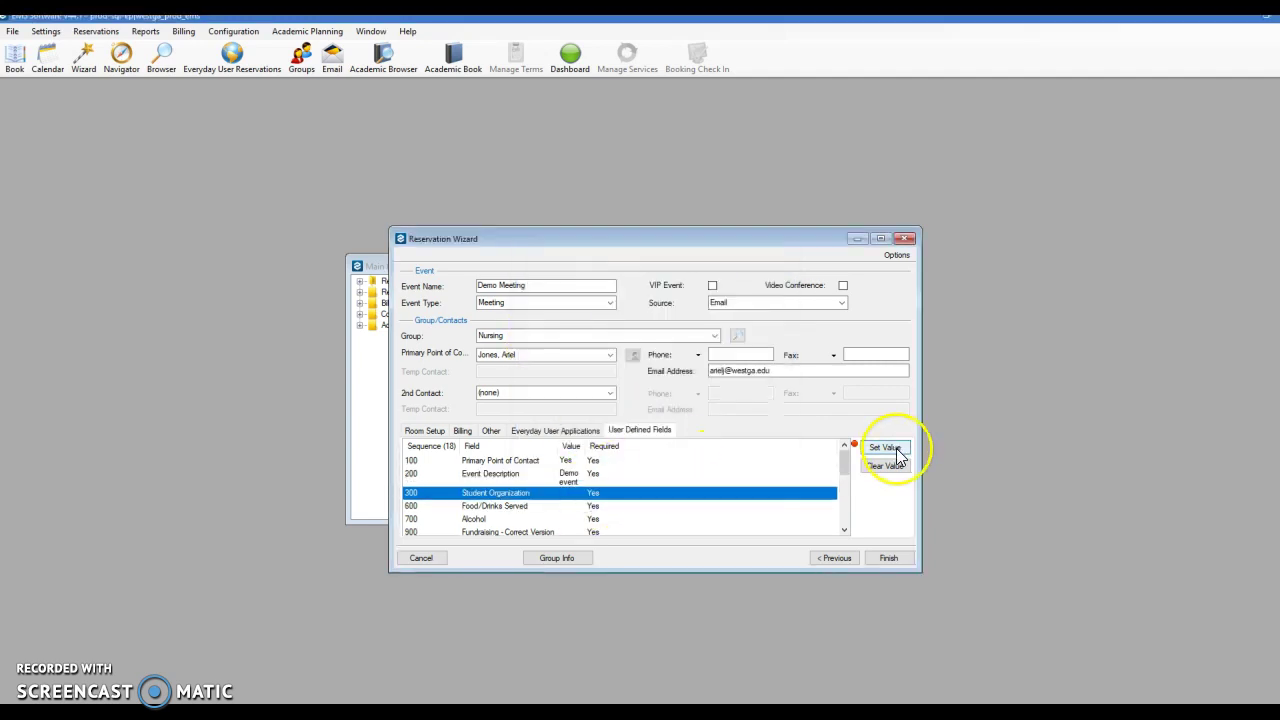
pyautogui.click(729, 279)
pyautogui.click(681, 304)
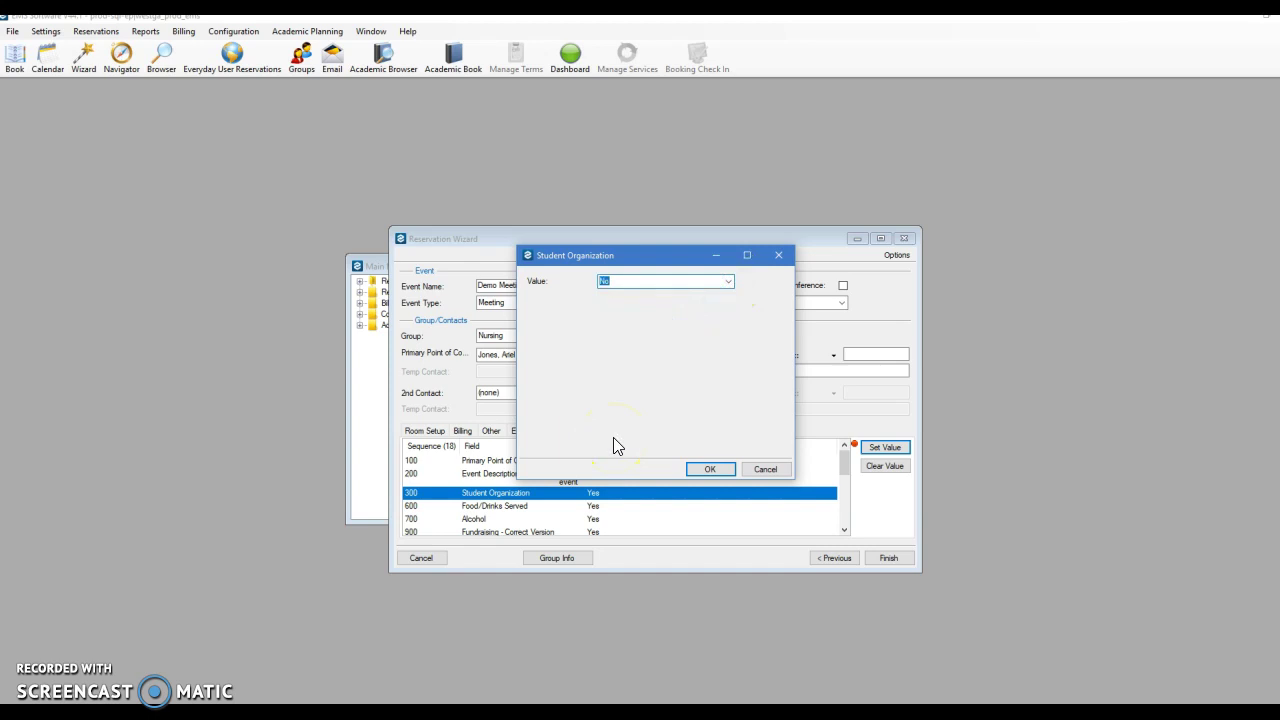
pyautogui.click(710, 468)
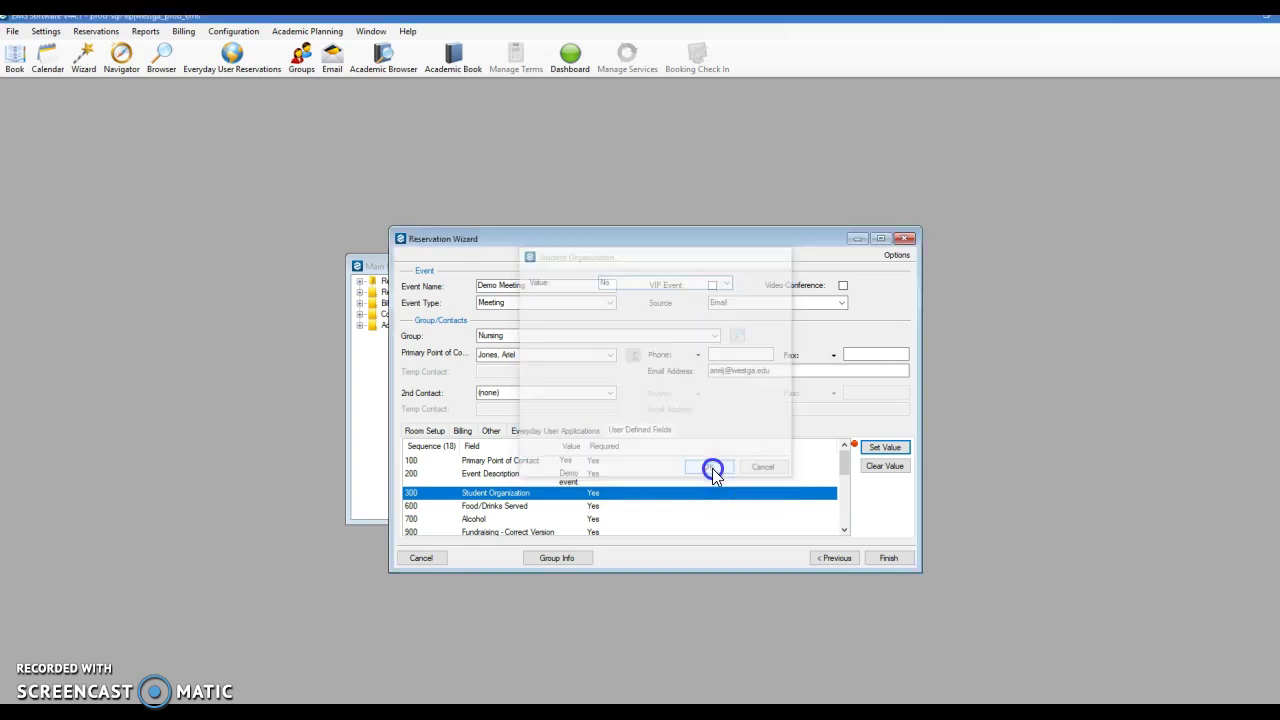
# Set the user-defined field Food/Drinks Served to Yes with Other as the funding source for food
pyautogui.click(598, 507)
pyautogui.click(866, 450)
pyautogui.click(728, 281)
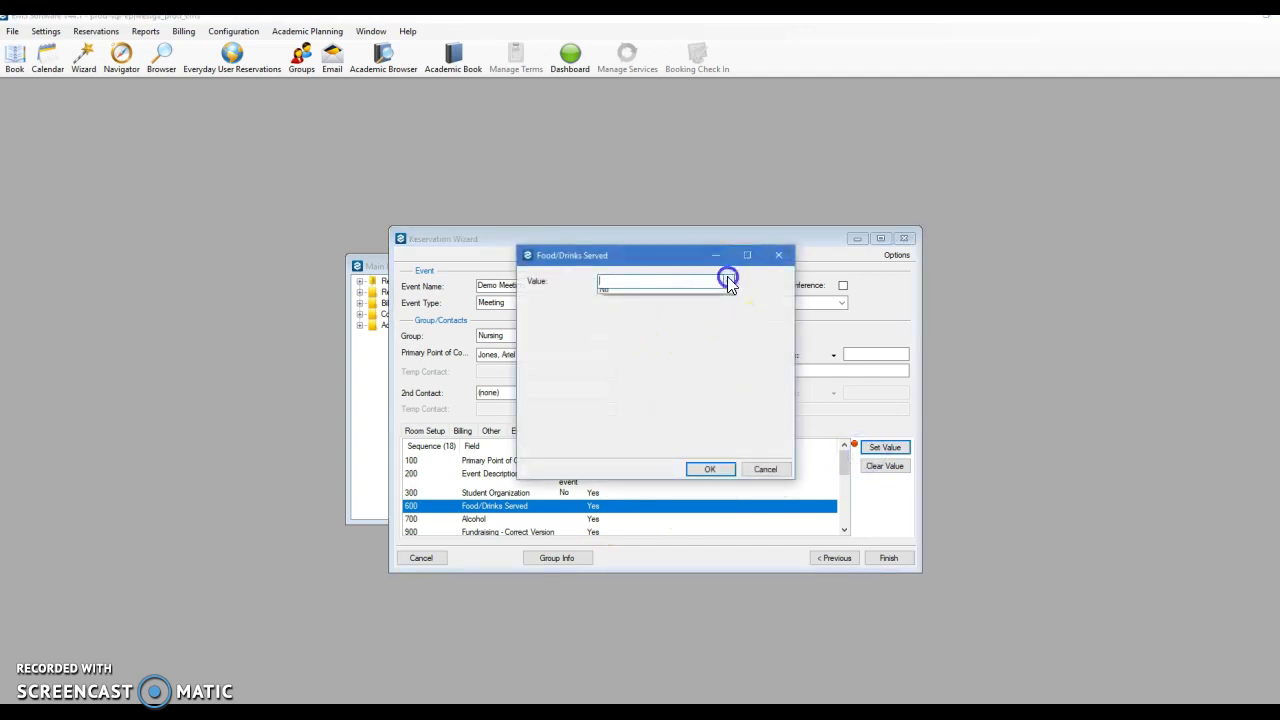
pyautogui.click(667, 293)
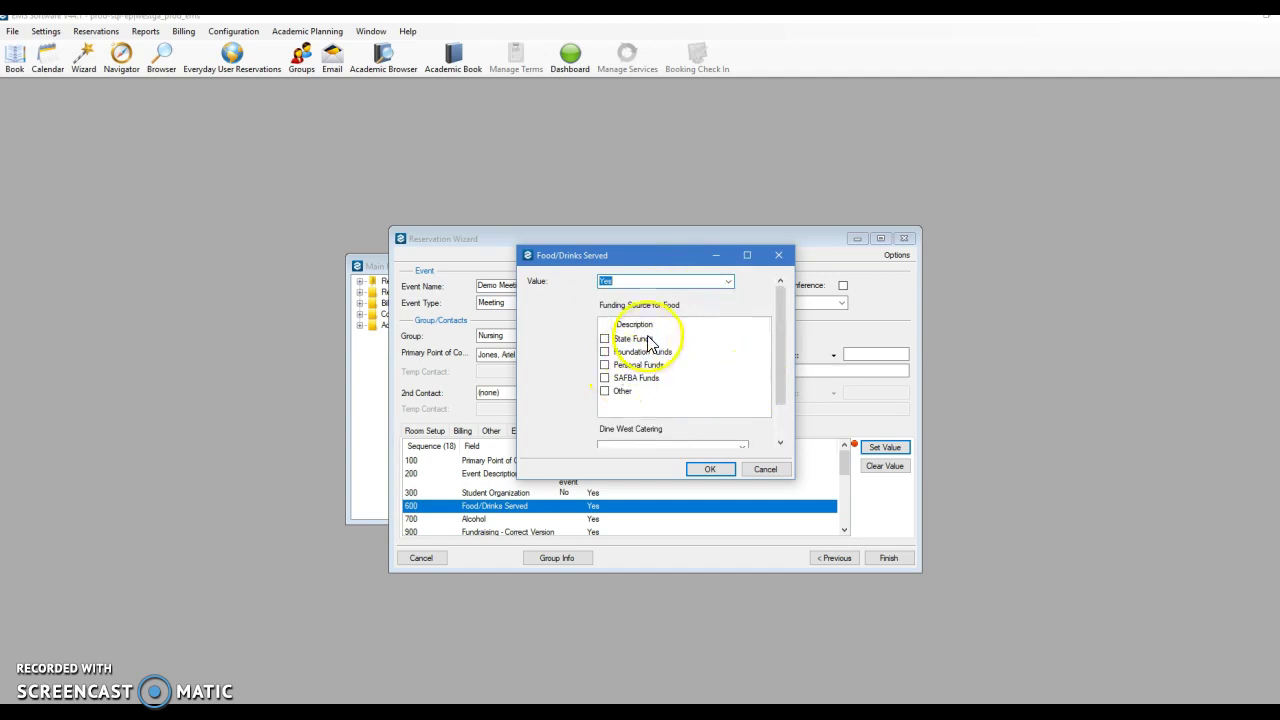
pyautogui.click(610, 390)
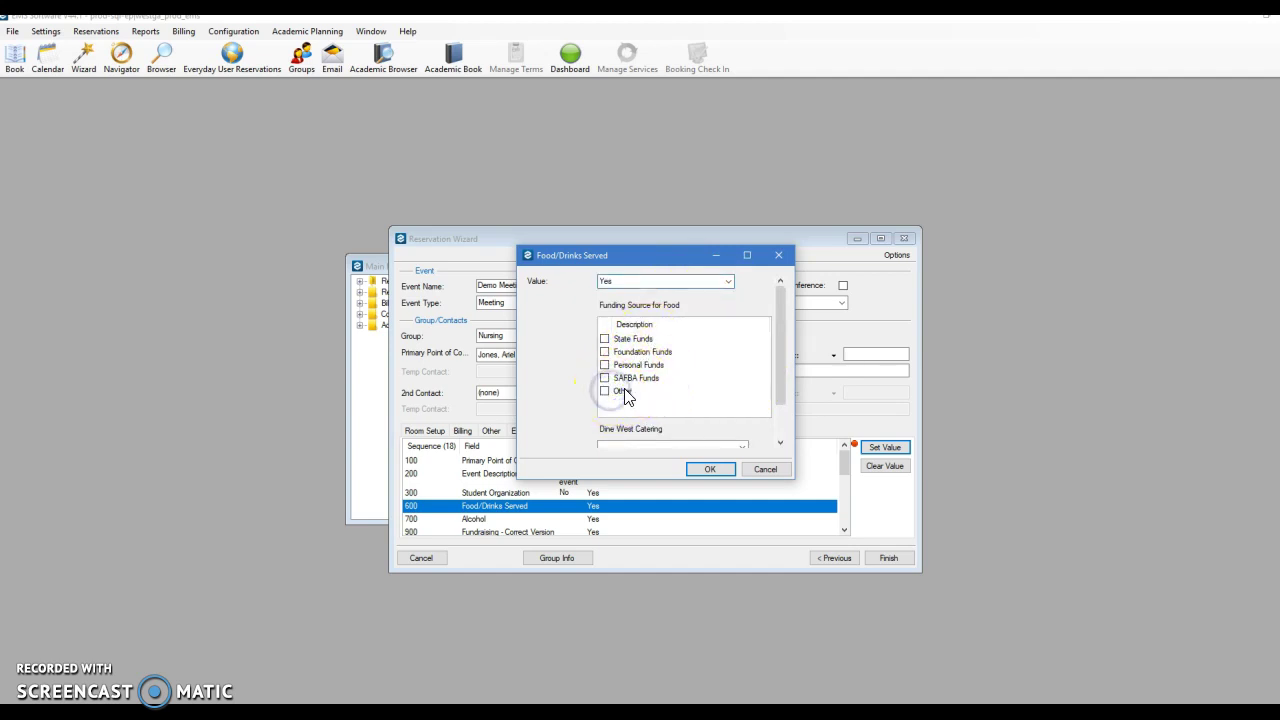
# Set Dine West Catering to Yes and enter "Demo" as the additional info for food
pyautogui.scroll(-1, 608, 397)
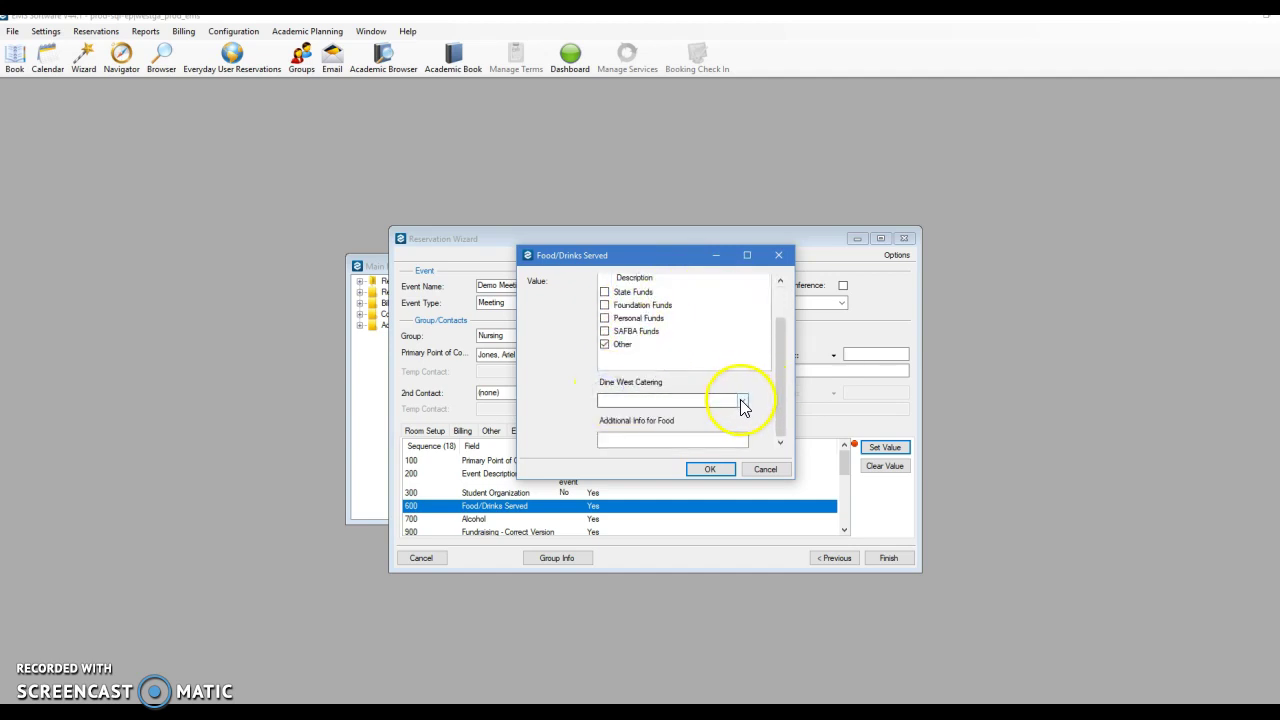
pyautogui.click(743, 401)
pyautogui.click(688, 413)
pyautogui.click(681, 441)
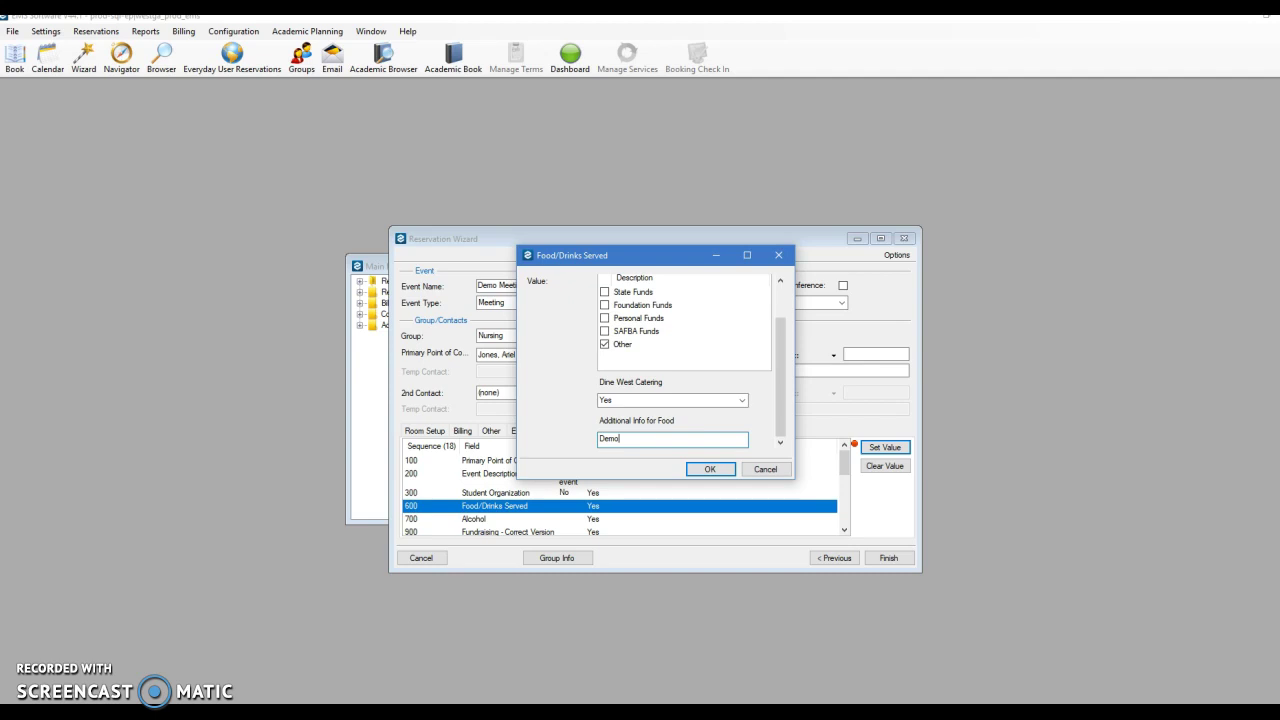
pyautogui.click(587, 431)
pyautogui.click(708, 469)
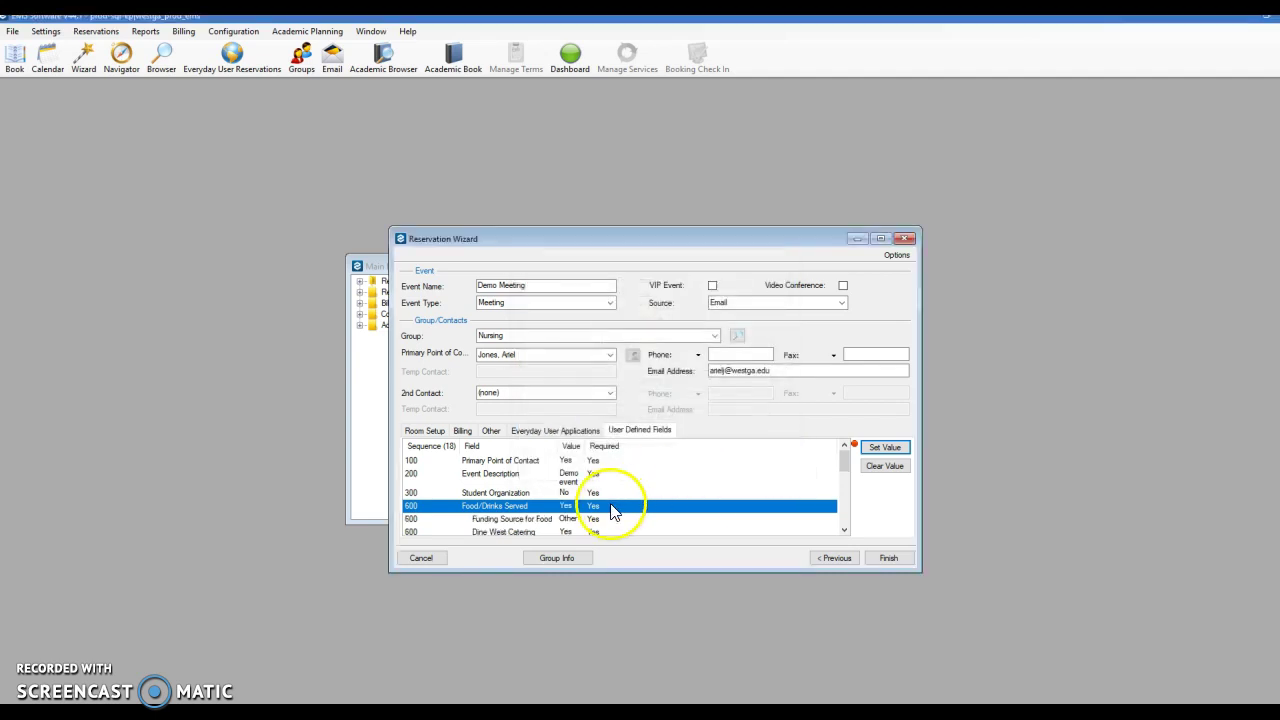
# Set the Alcohol user-defined field to No
pyautogui.scroll(-1, 613, 511)
pyautogui.click(570, 512)
pyautogui.click(893, 447)
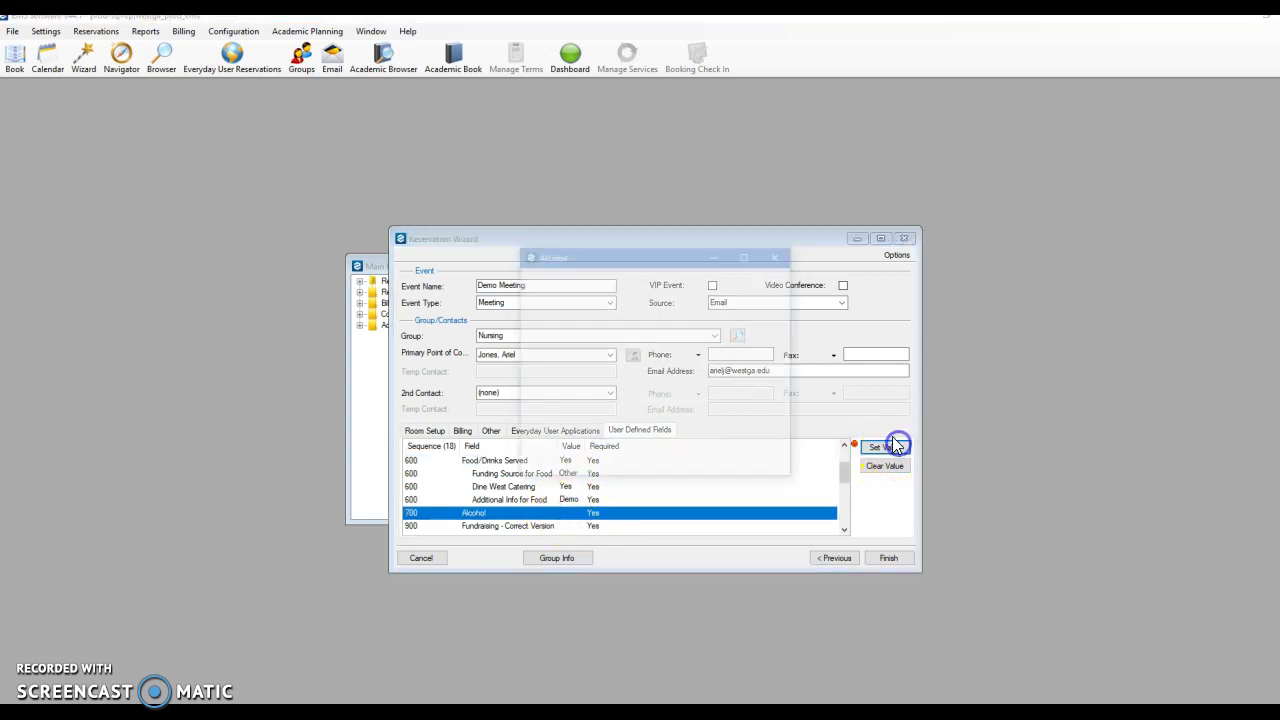
pyautogui.click(728, 283)
pyautogui.click(730, 298)
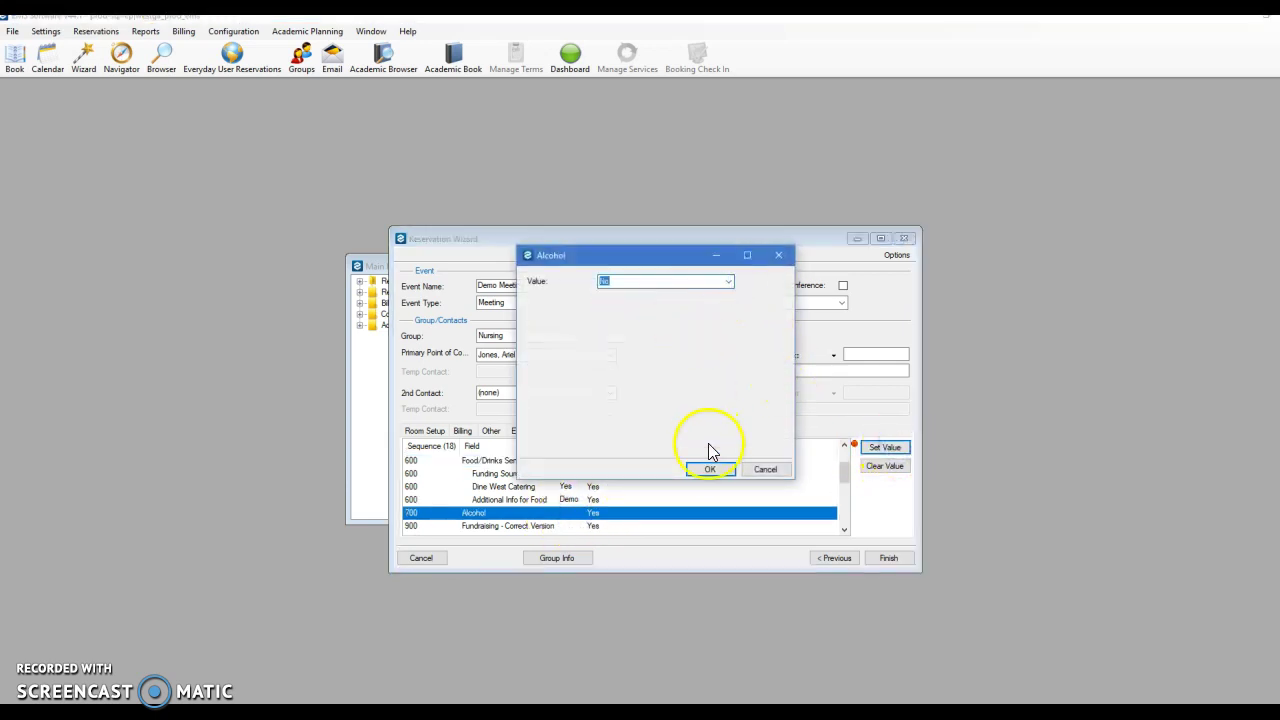
pyautogui.click(708, 440)
# Set the user-defined field Fundraising - Correct Version to No
pyautogui.scroll(-1, 613, 511)
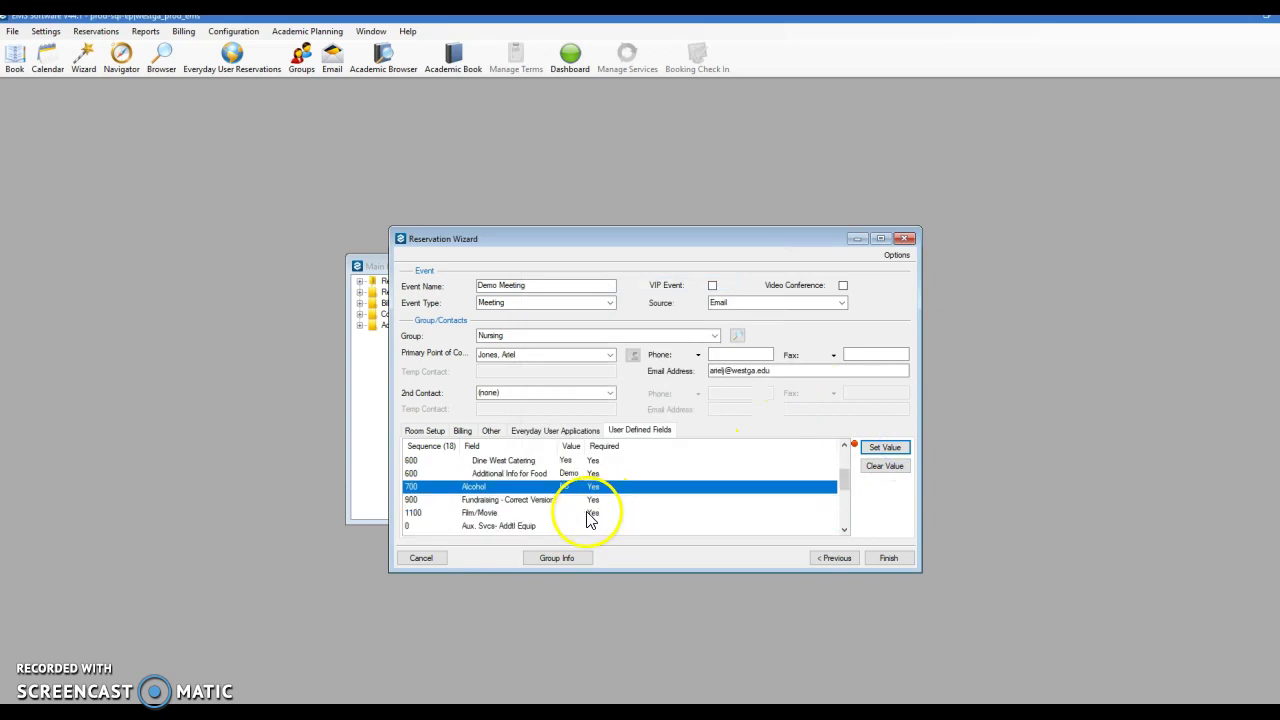
pyautogui.click(588, 500)
pyautogui.click(880, 447)
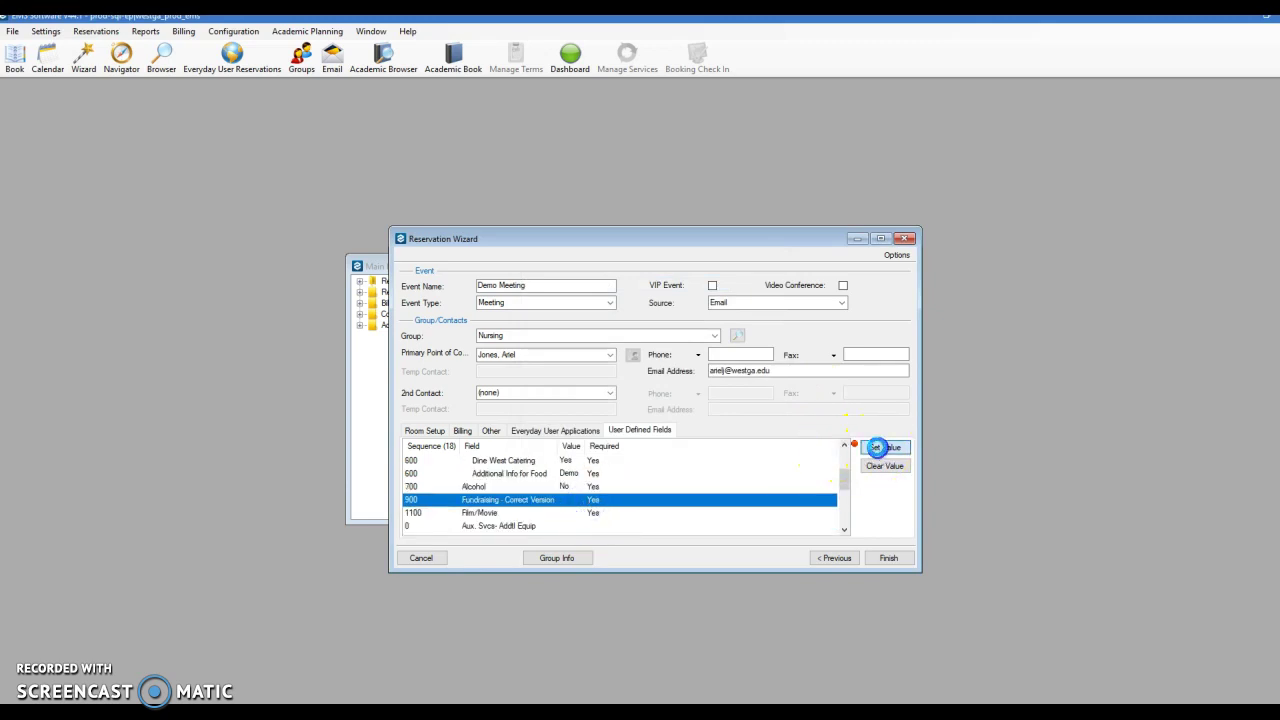
pyautogui.click(731, 282)
pyautogui.click(697, 303)
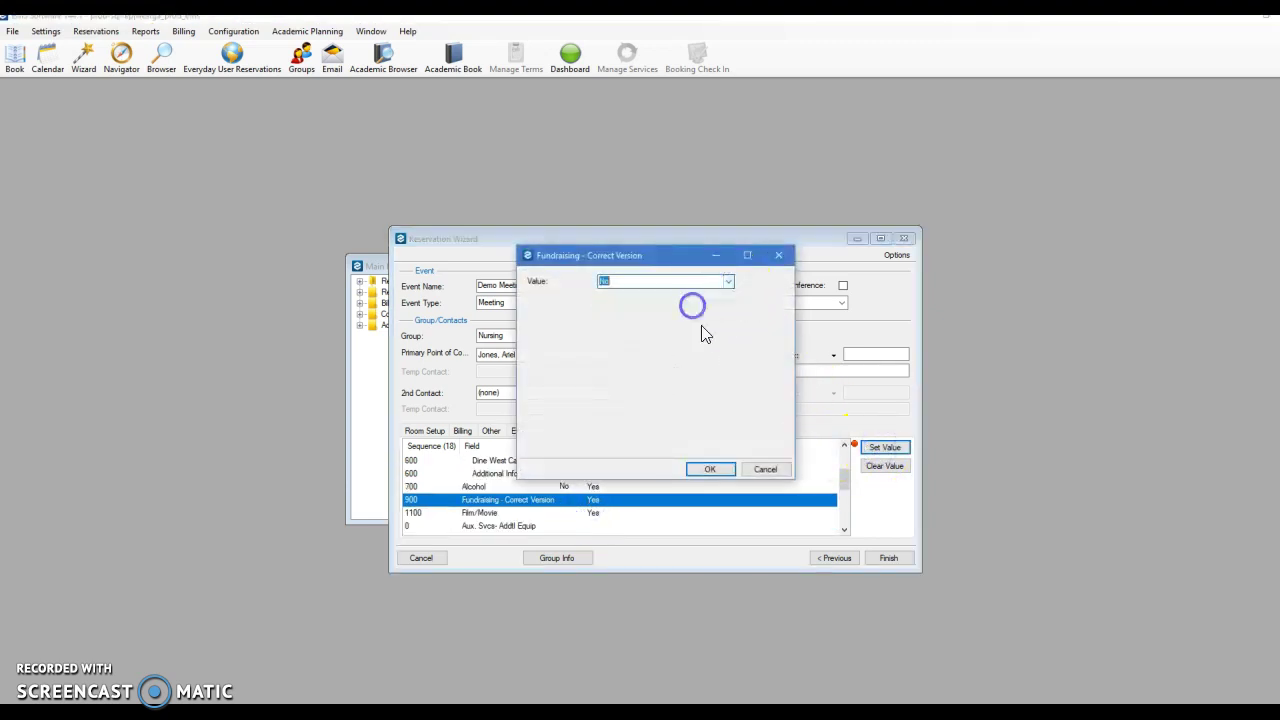
pyautogui.click(711, 470)
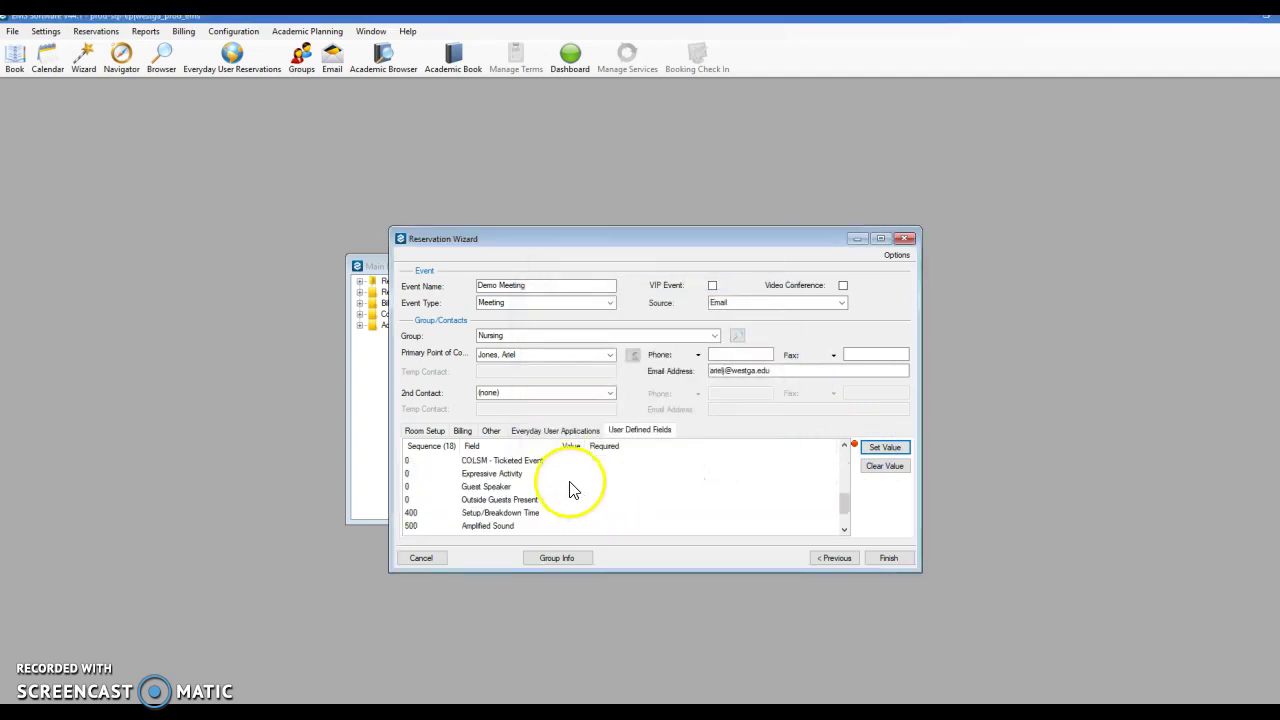
# Set the Film/Movie user-defined field to Yes with the additional info "Video for class" and finish the reservation
pyautogui.click(545, 499)
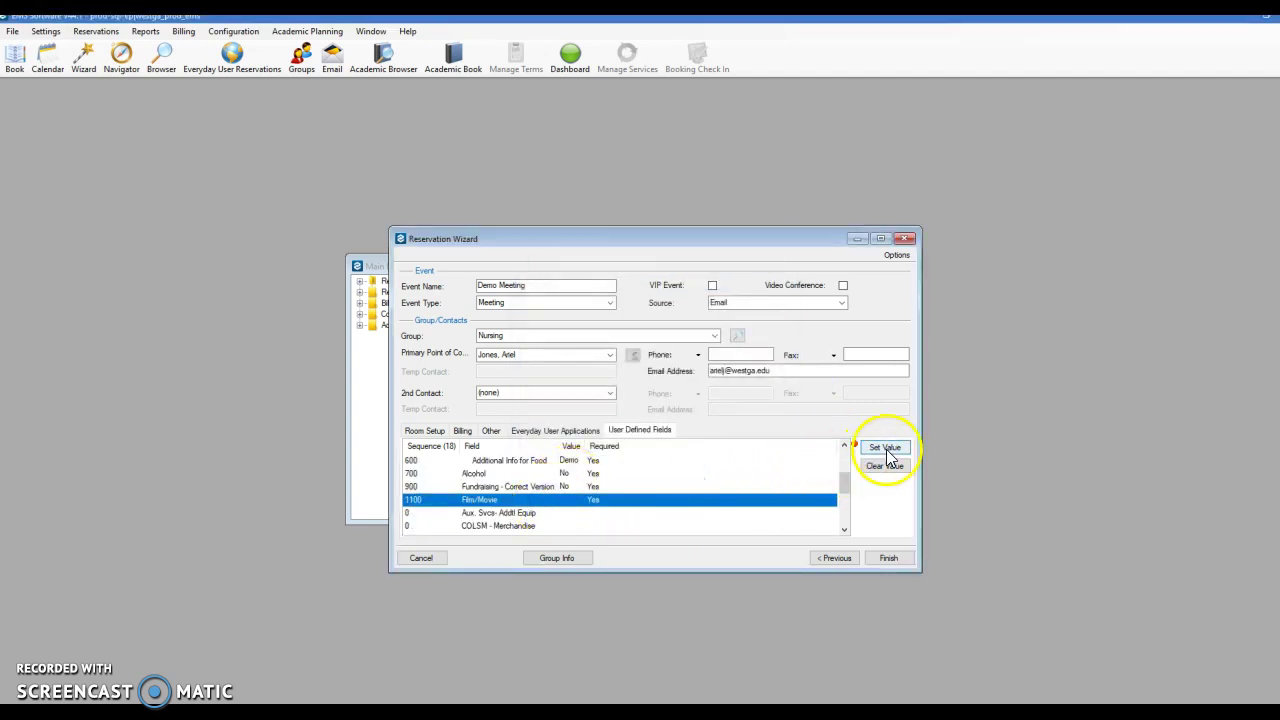
pyautogui.click(886, 449)
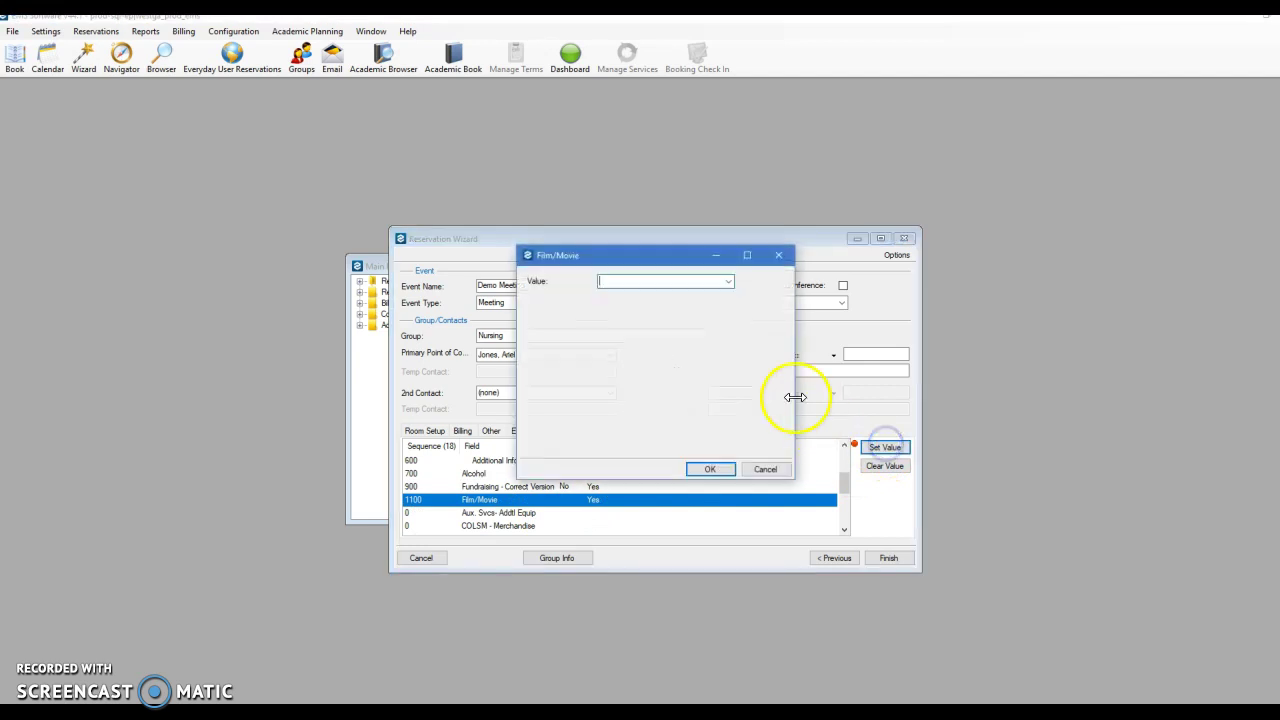
pyautogui.click(727, 281)
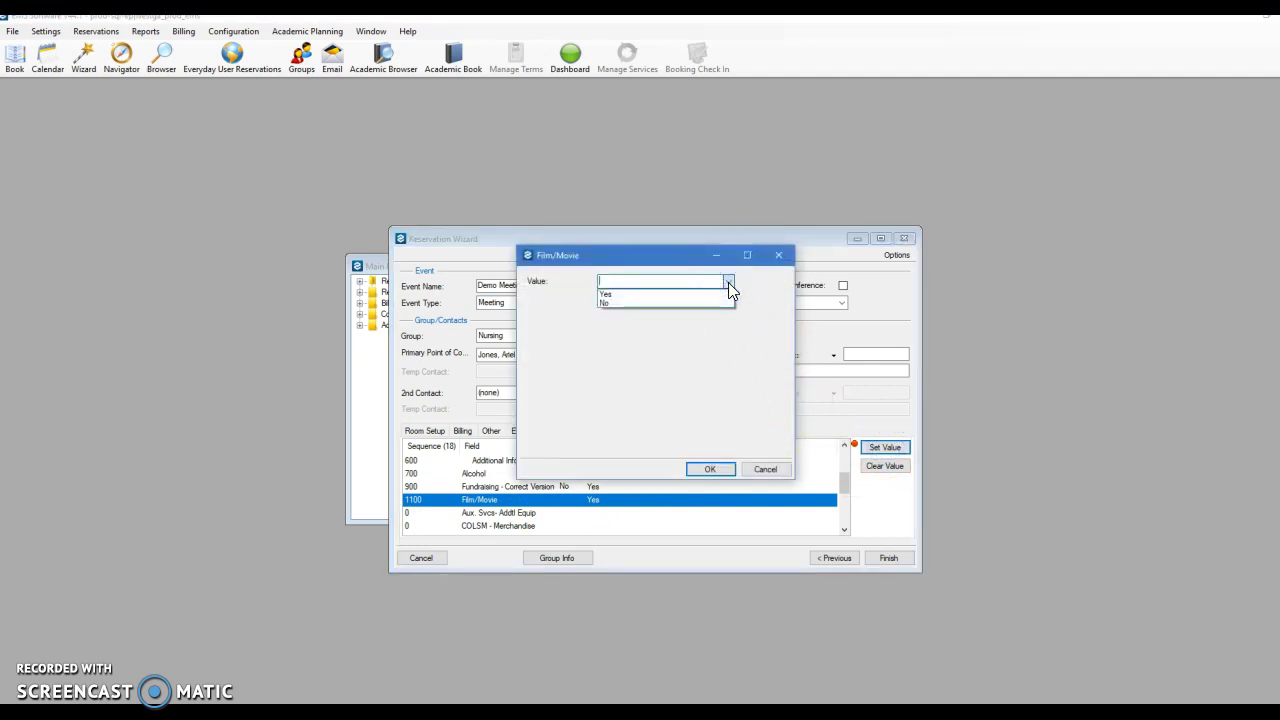
pyautogui.click(728, 294)
pyautogui.click(693, 323)
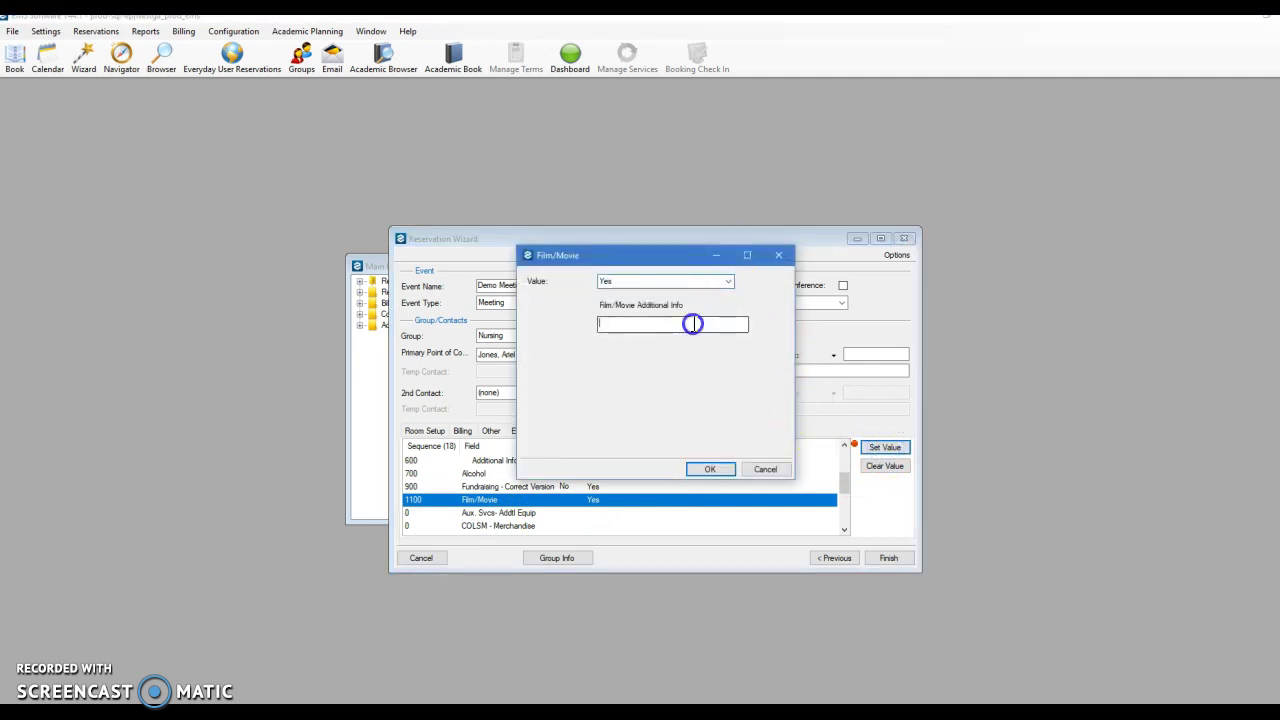
pyautogui.write('Video for')
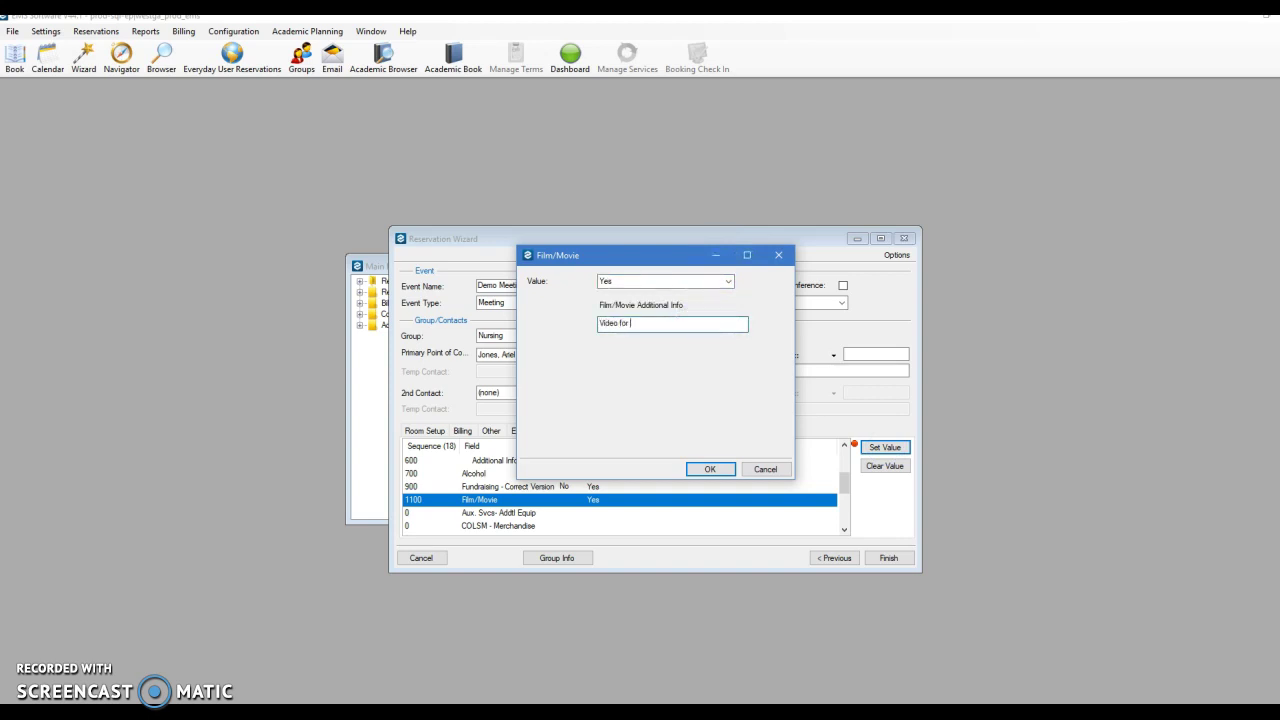
pyautogui.write(' class')
pyautogui.click(709, 469)
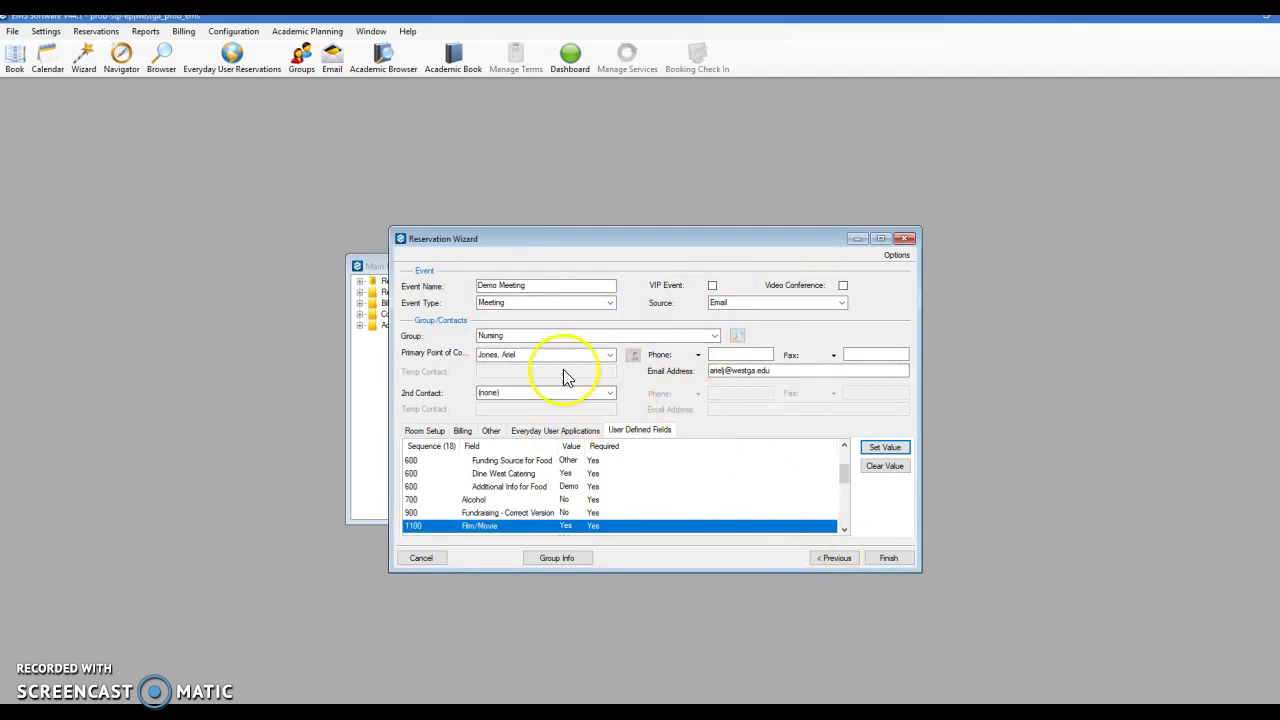
pyautogui.click(904, 563)
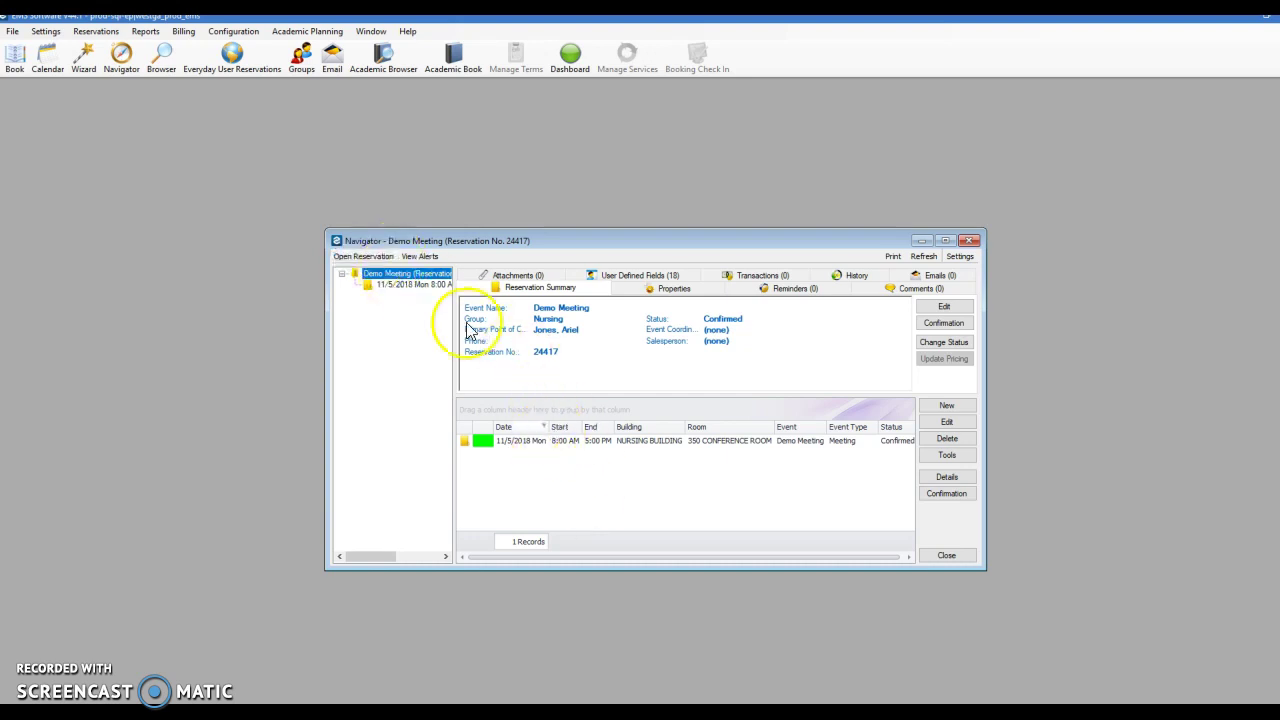
pyautogui.click(945, 405)
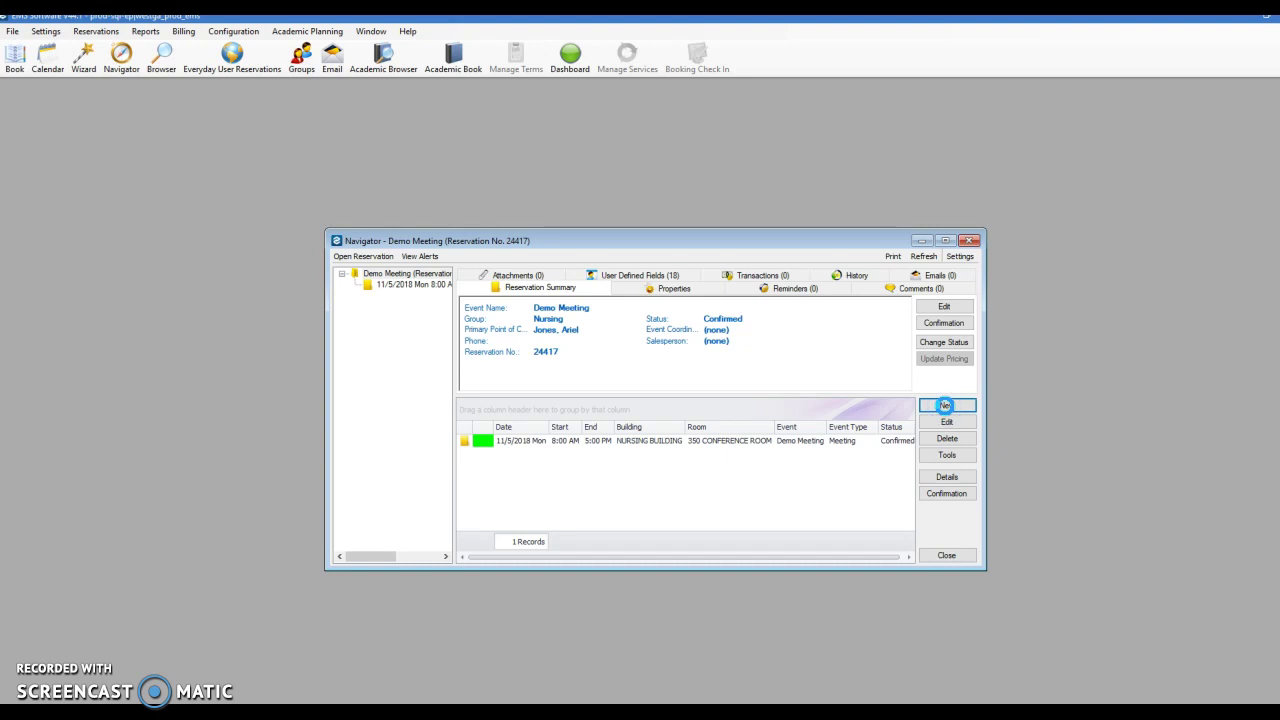
pyautogui.click(467, 279)
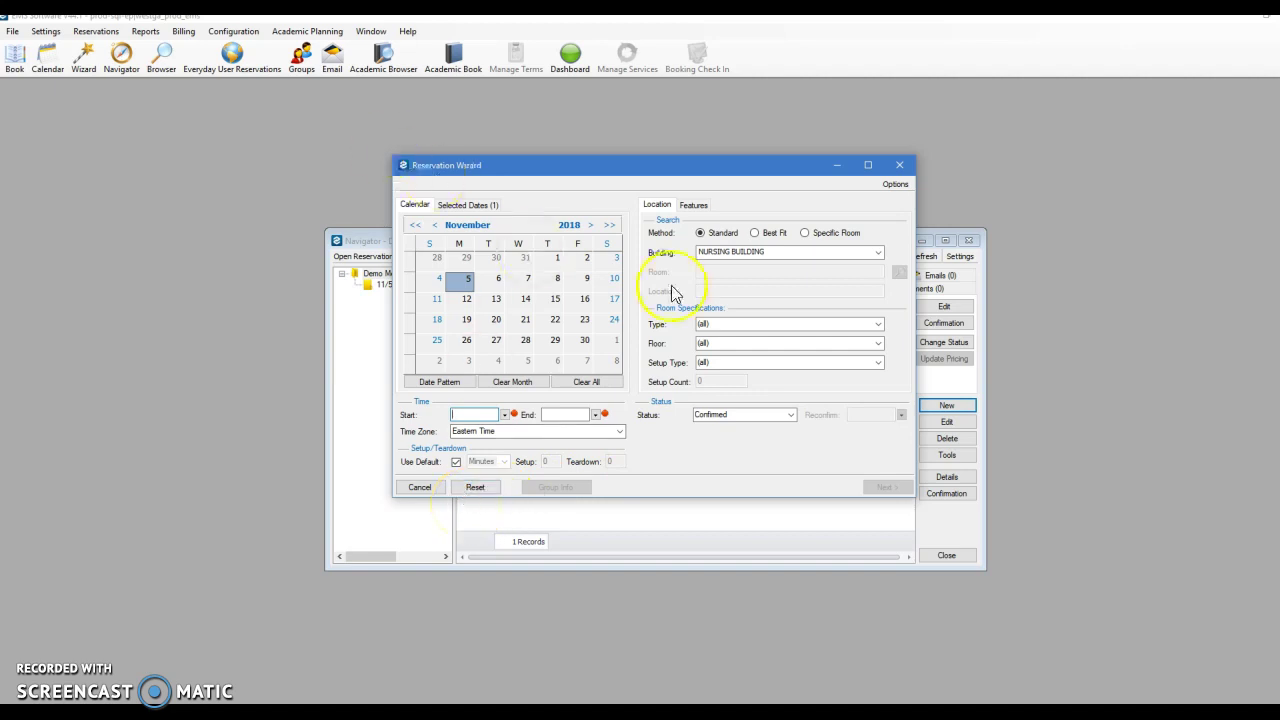
pyautogui.click(428, 486)
pyautogui.click(535, 440)
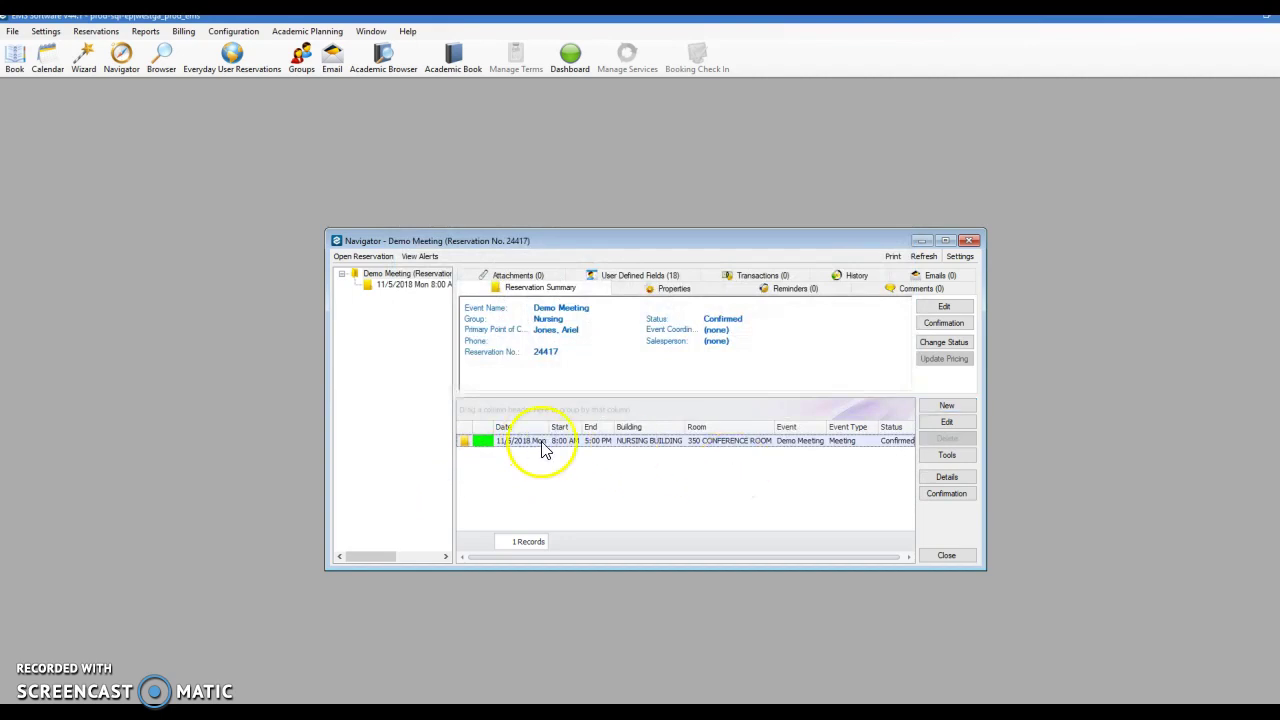
# Start a new booking in the Demo Meeting reservation for November 4, 2018 from 5:00 PM to 7:00 PM in the Nursing Building
pyautogui.click(956, 404)
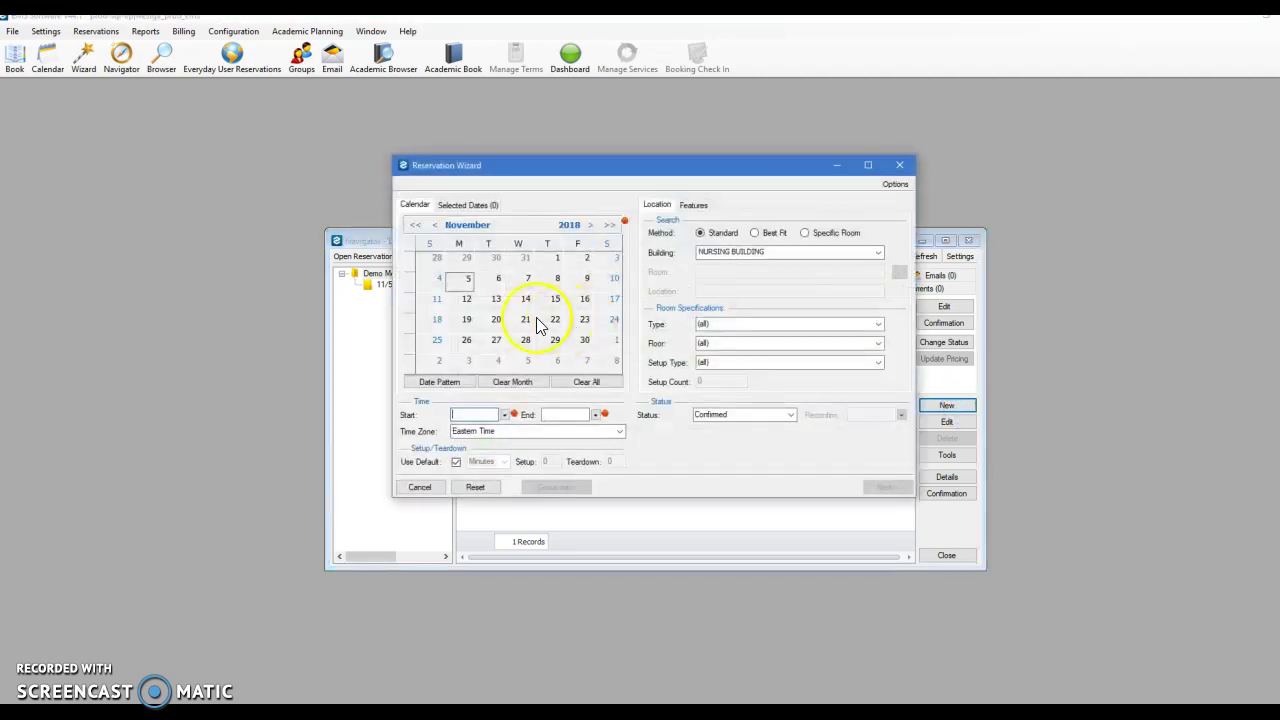
pyautogui.click(438, 278)
pyautogui.click(481, 413)
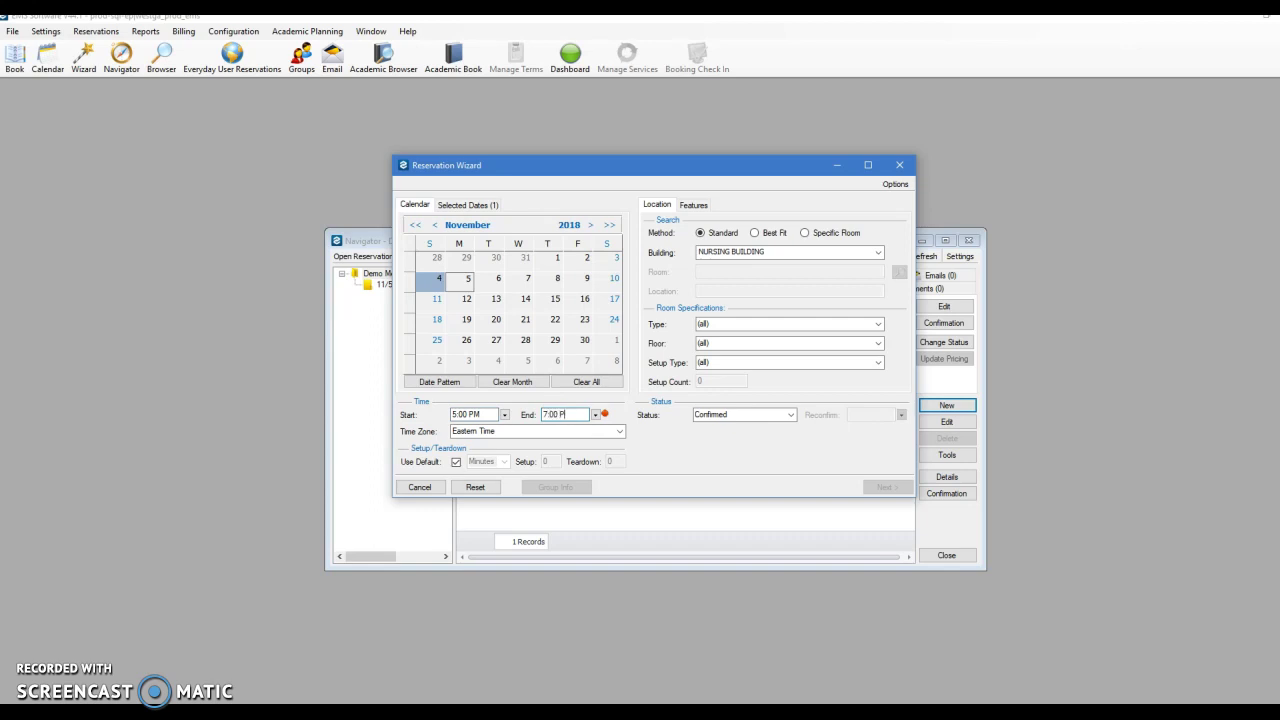
pyautogui.press('Tab')
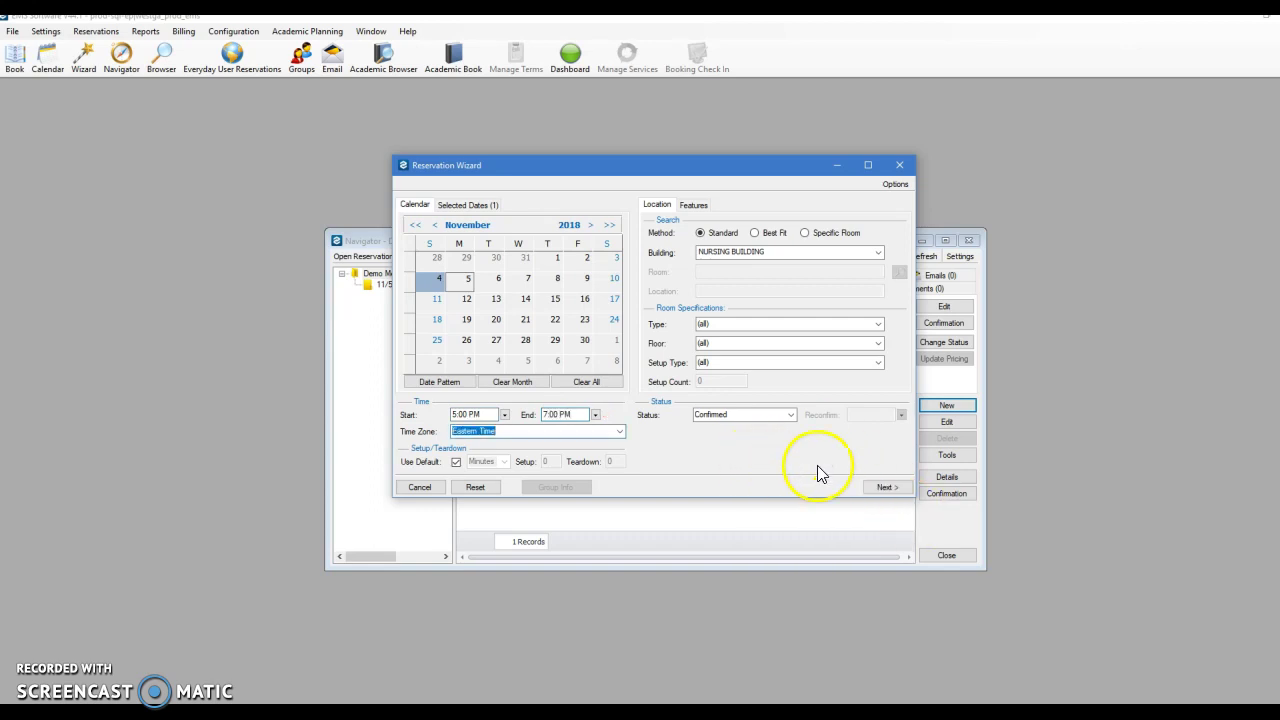
pyautogui.click(882, 487)
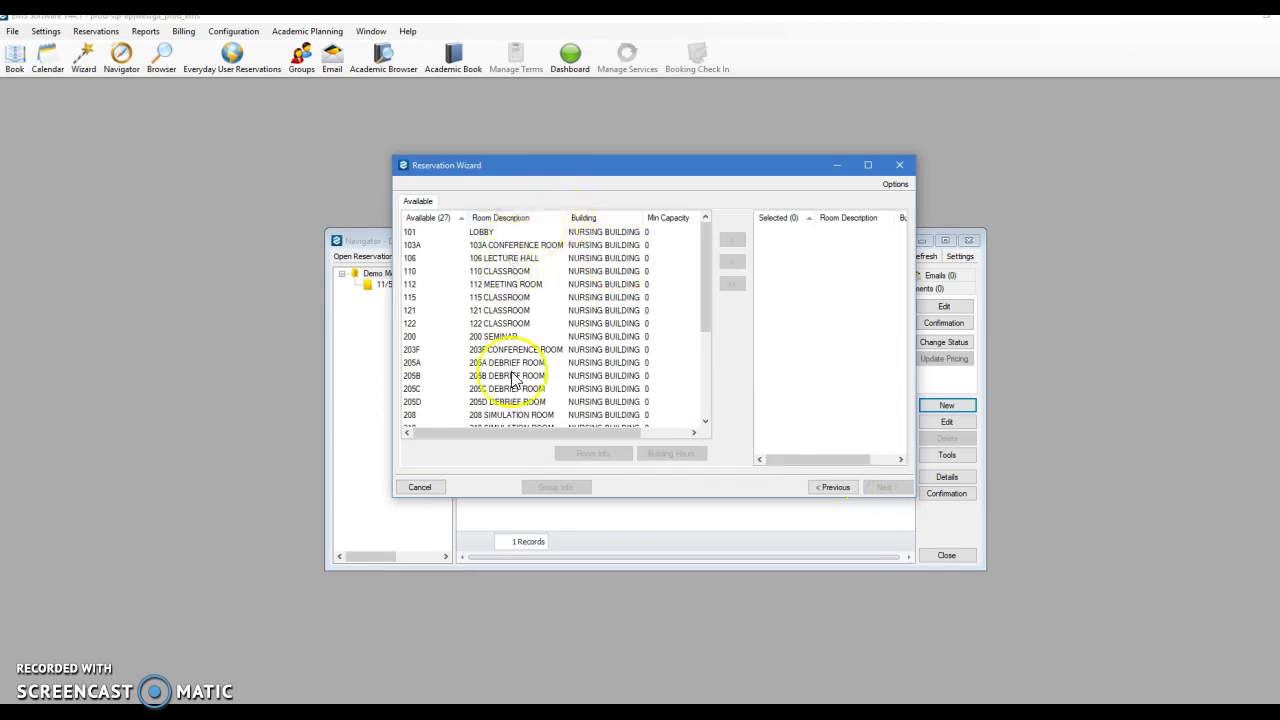
# Choose the 350 Conference Room for the new booking and proceed to the event details
pyautogui.scroll(-4, 515, 400)
pyautogui.scroll(-1, 500, 402)
pyautogui.click(500, 401)
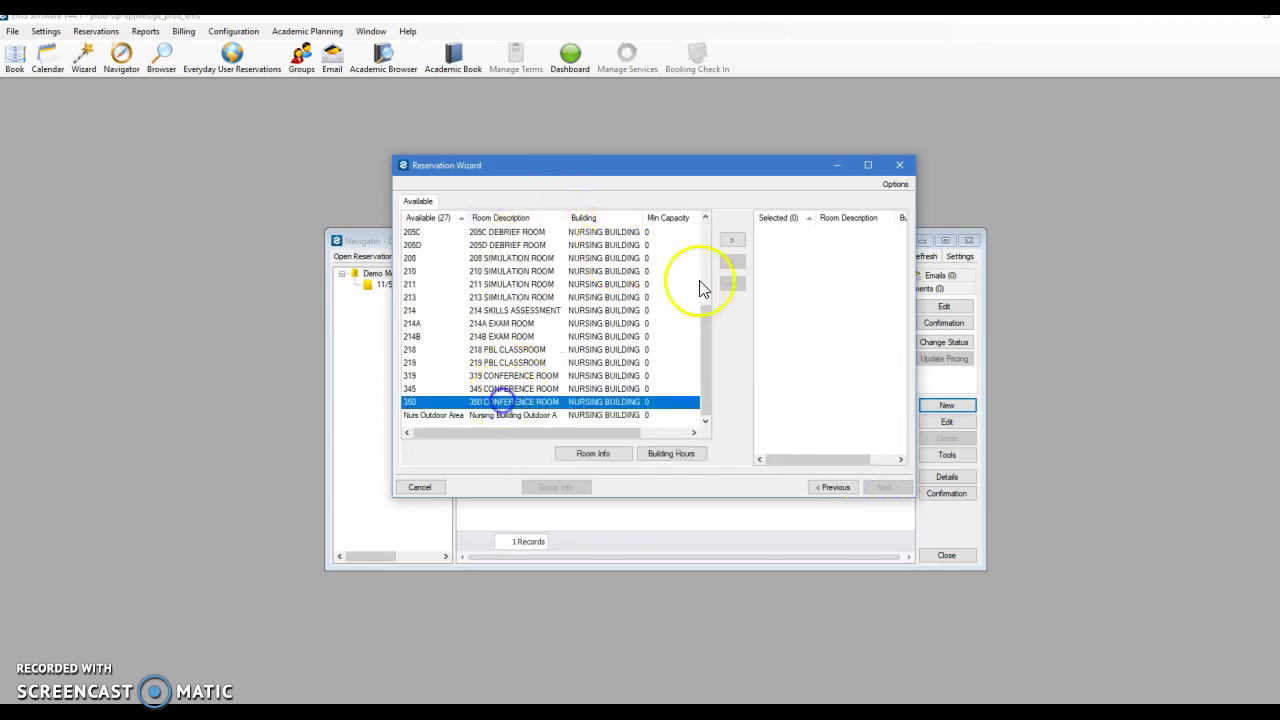
pyautogui.click(732, 239)
pyautogui.click(882, 487)
# Name the new booking's event "Setup for Demo Meeting", finish the booking and close the wizard
pyautogui.doubleClick(512, 214)
pyautogui.moveTo(520, 210); pyautogui.dragTo(316, 198)
pyautogui.click(494, 217)
pyautogui.click(479, 213)
pyautogui.write('Setup for Demo Meeting')
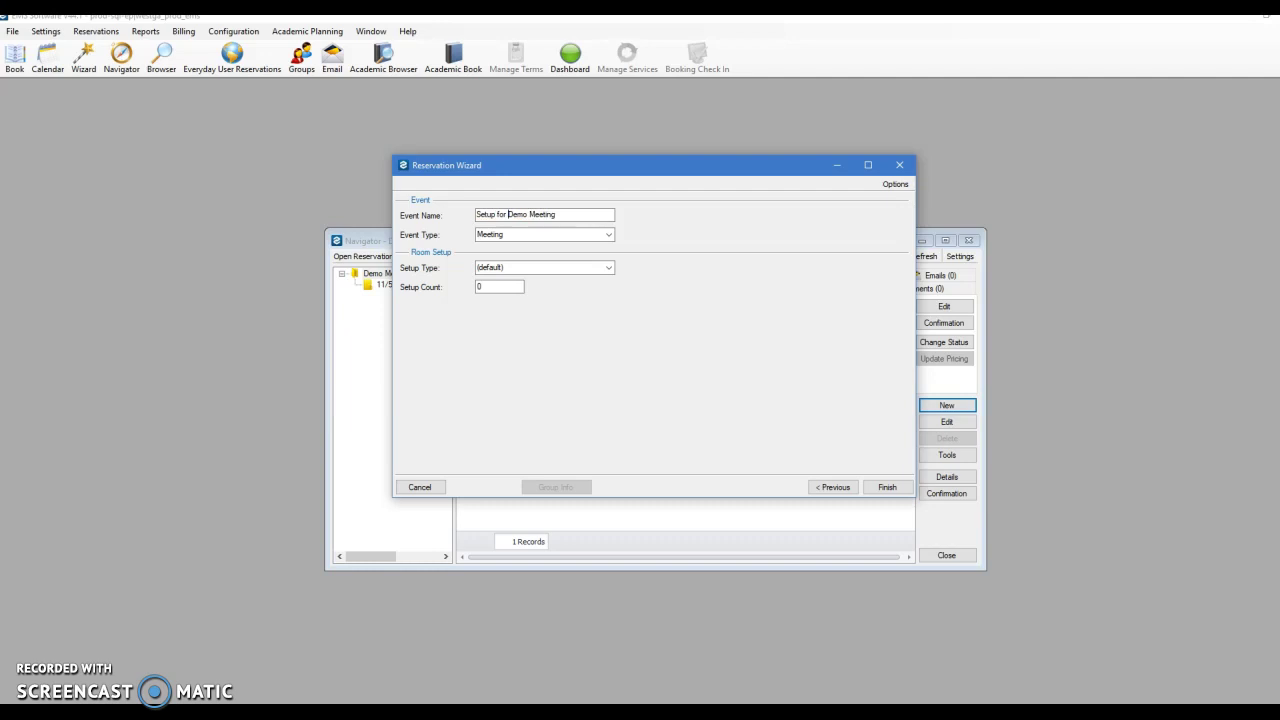
pyautogui.click(887, 487)
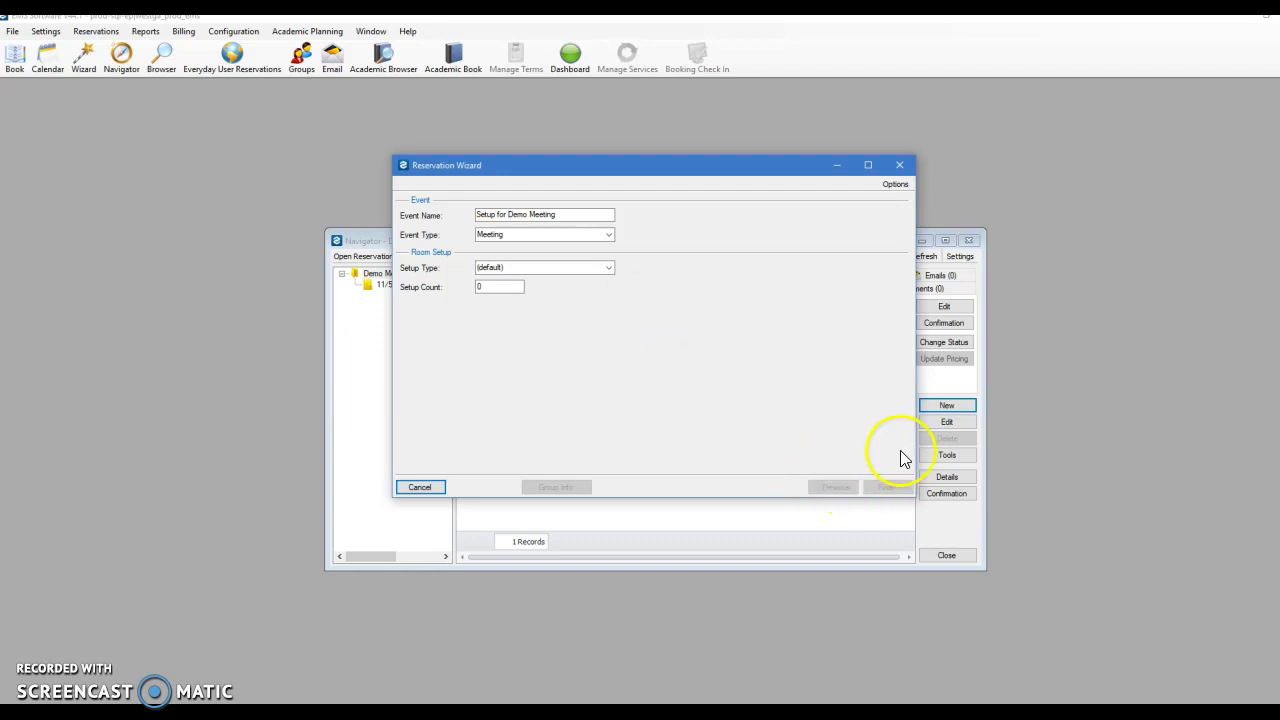
pyautogui.click(430, 487)
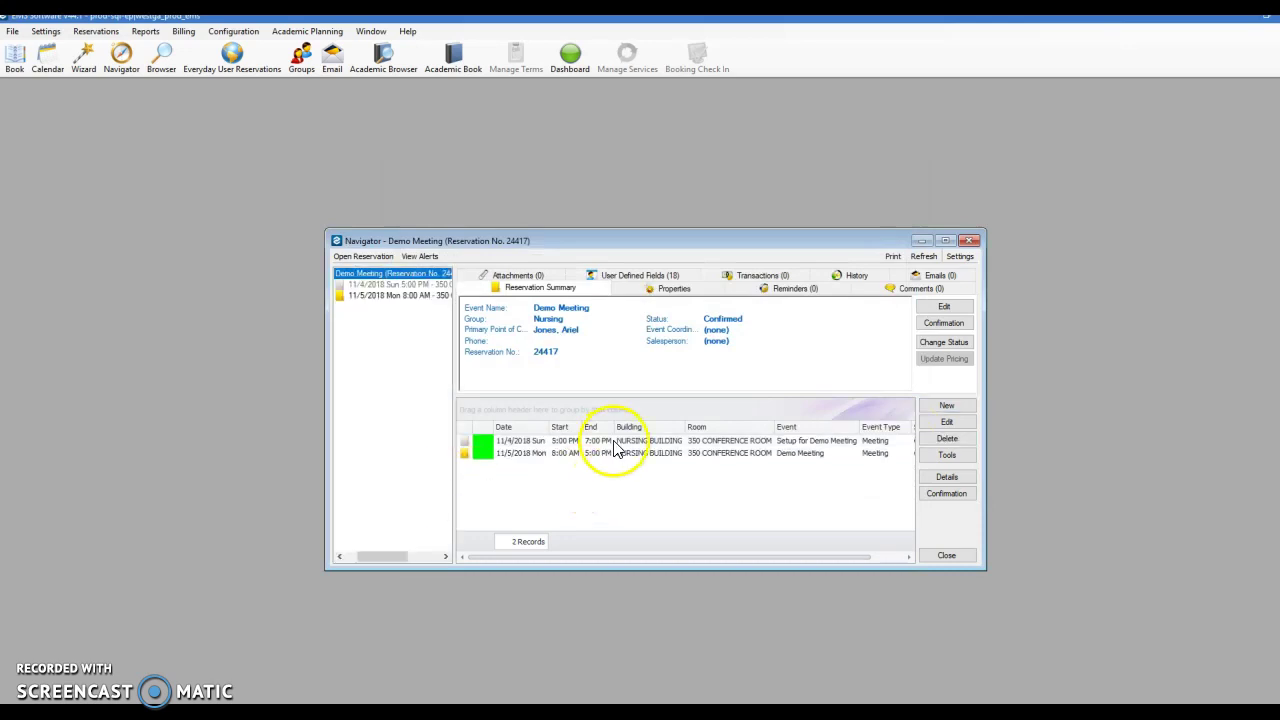
# Add a UWG-WIC service order with the Plants resource, quantity 1, to the November 5, 2018 booking
pyautogui.click(781, 454)
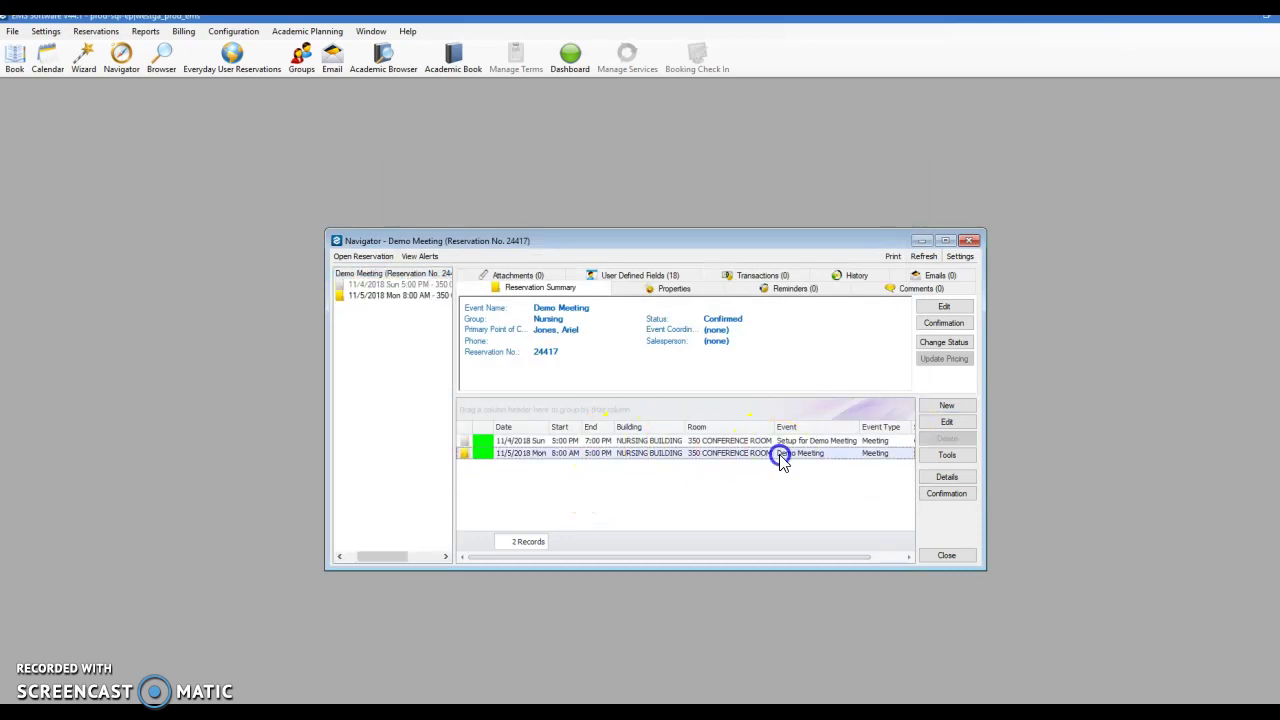
pyautogui.click(793, 443)
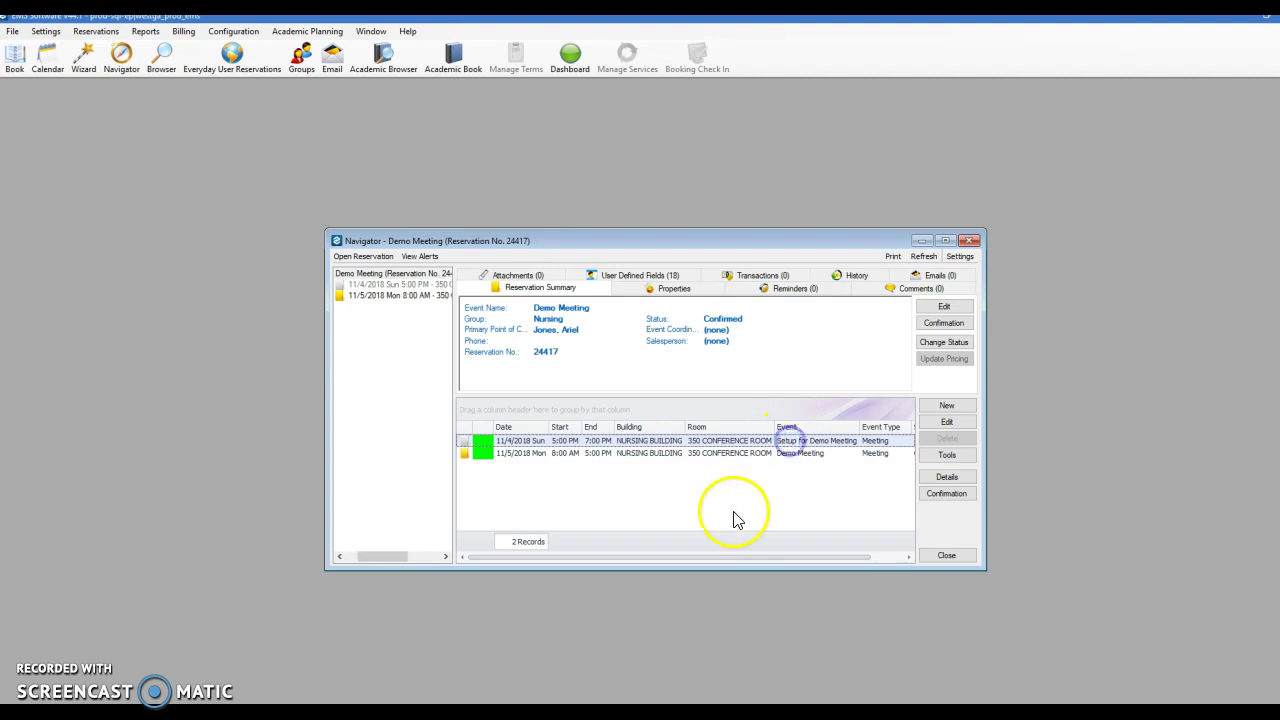
pyautogui.click(391, 295)
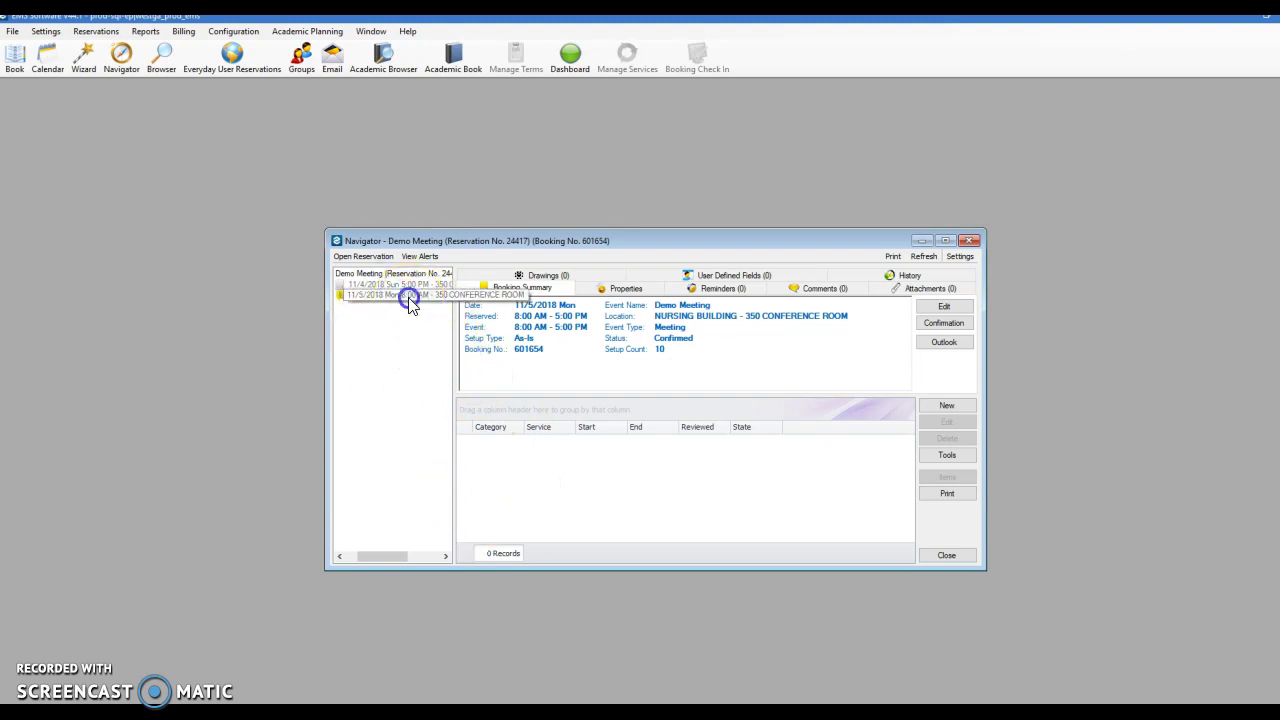
pyautogui.click(943, 408)
pyautogui.click(948, 423)
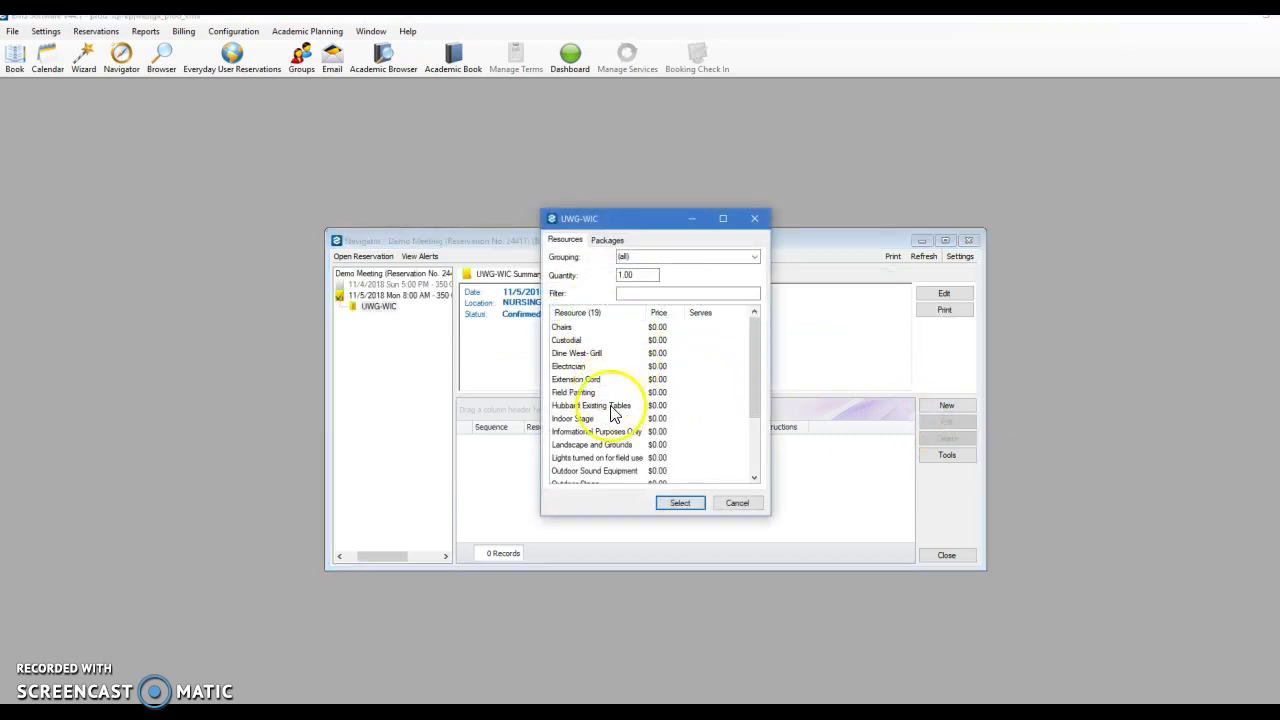
pyautogui.scroll(-3, 608, 405)
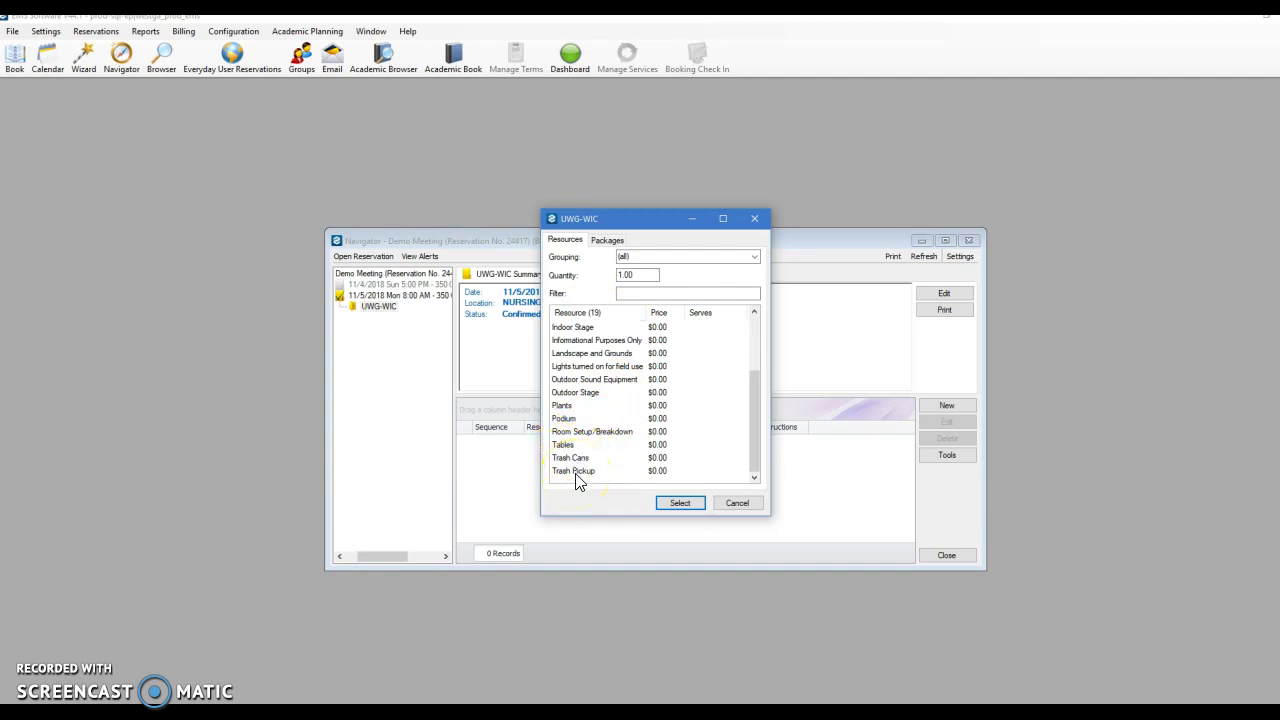
pyautogui.click(565, 406)
pyautogui.click(689, 503)
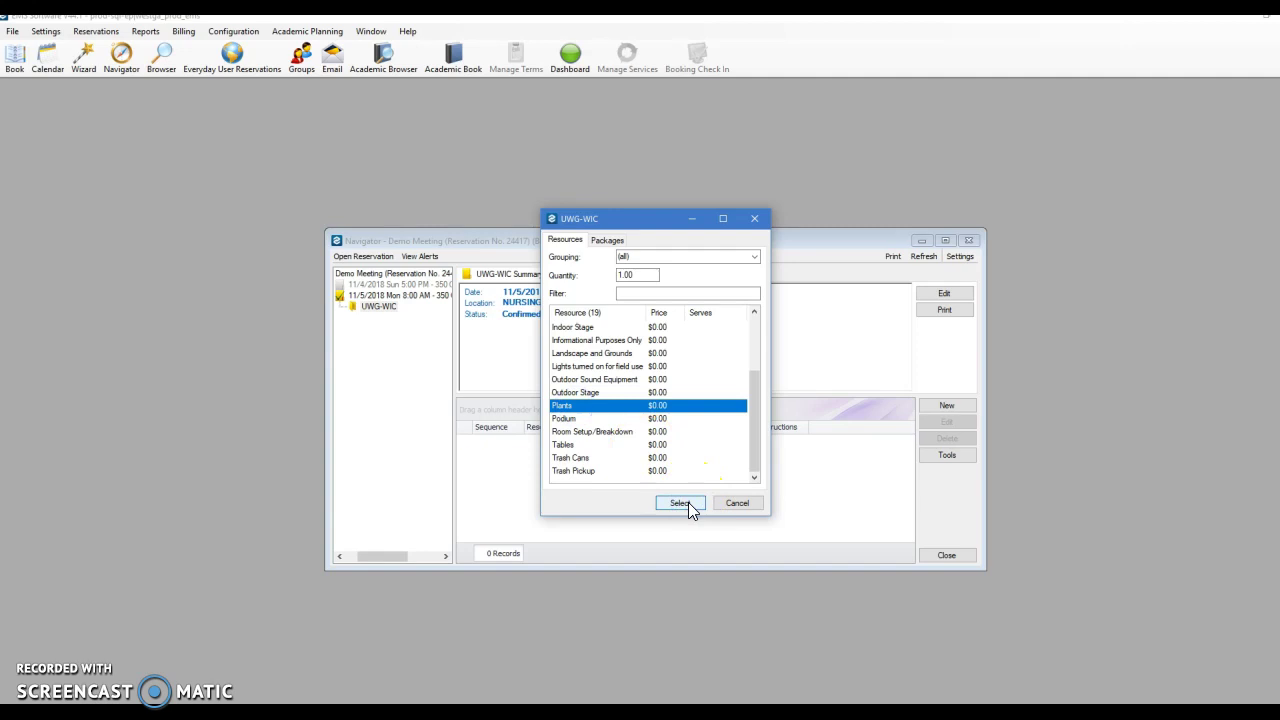
pyautogui.click(738, 503)
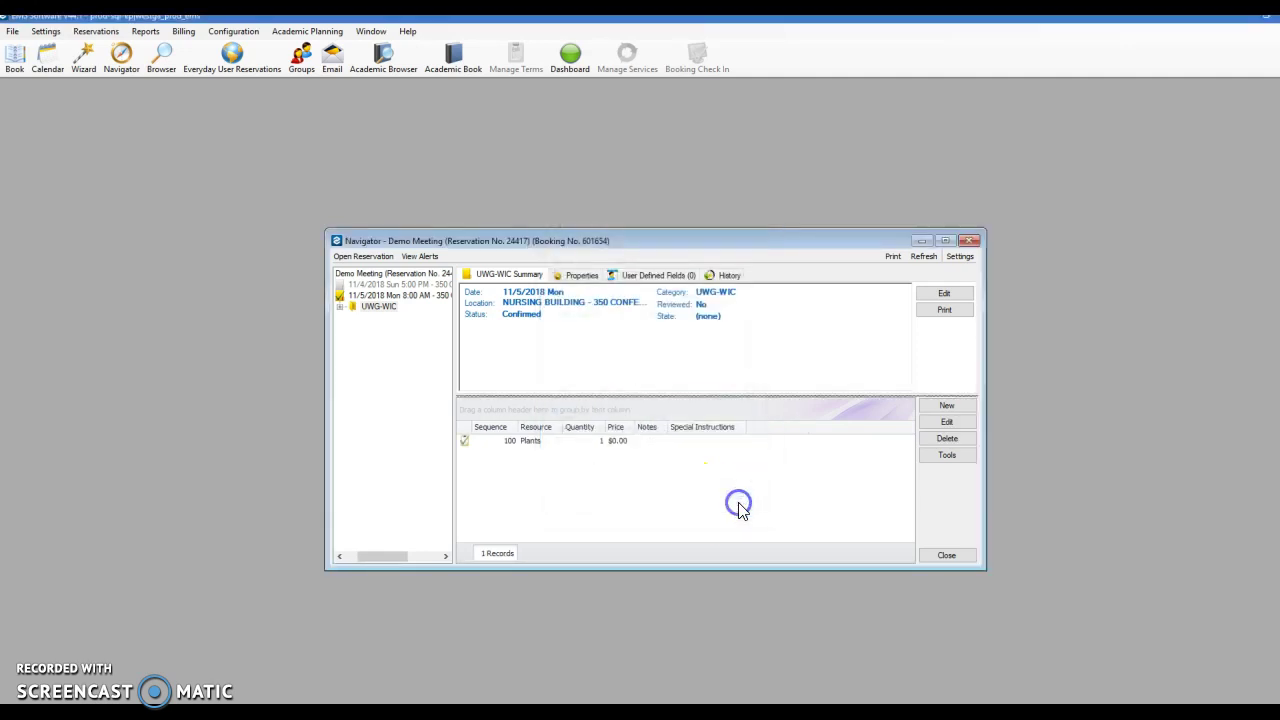
# Give the Plants item the note "I want 5 ferns and 2 other green plants." and special instructions "Deliver to Nursing Lobby at 5:00 pm"
pyautogui.click(514, 440)
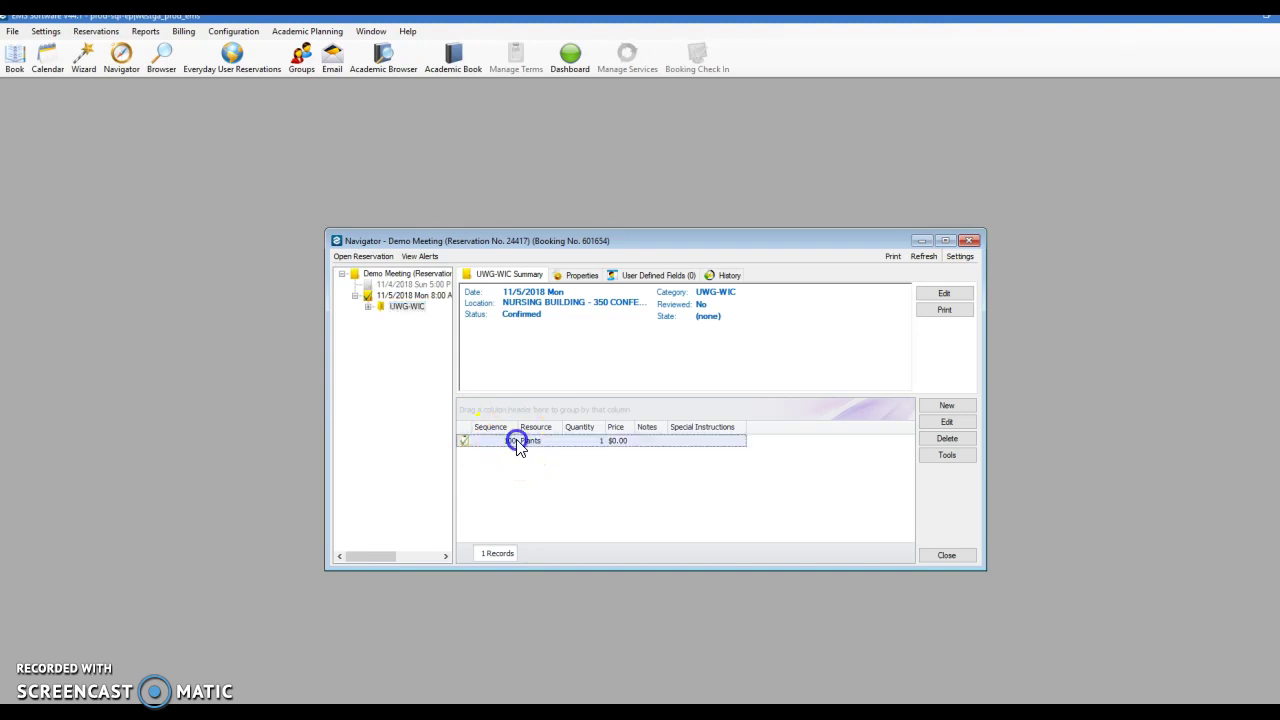
pyautogui.click(942, 423)
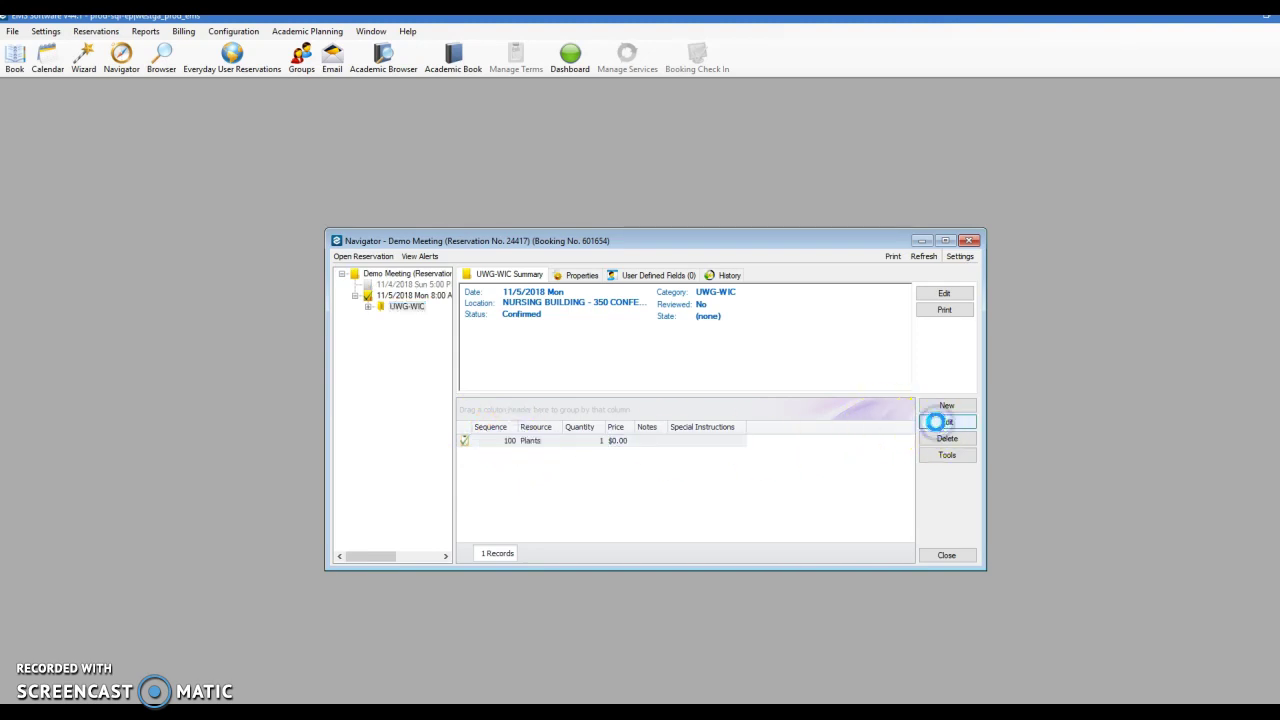
pyautogui.click(659, 337)
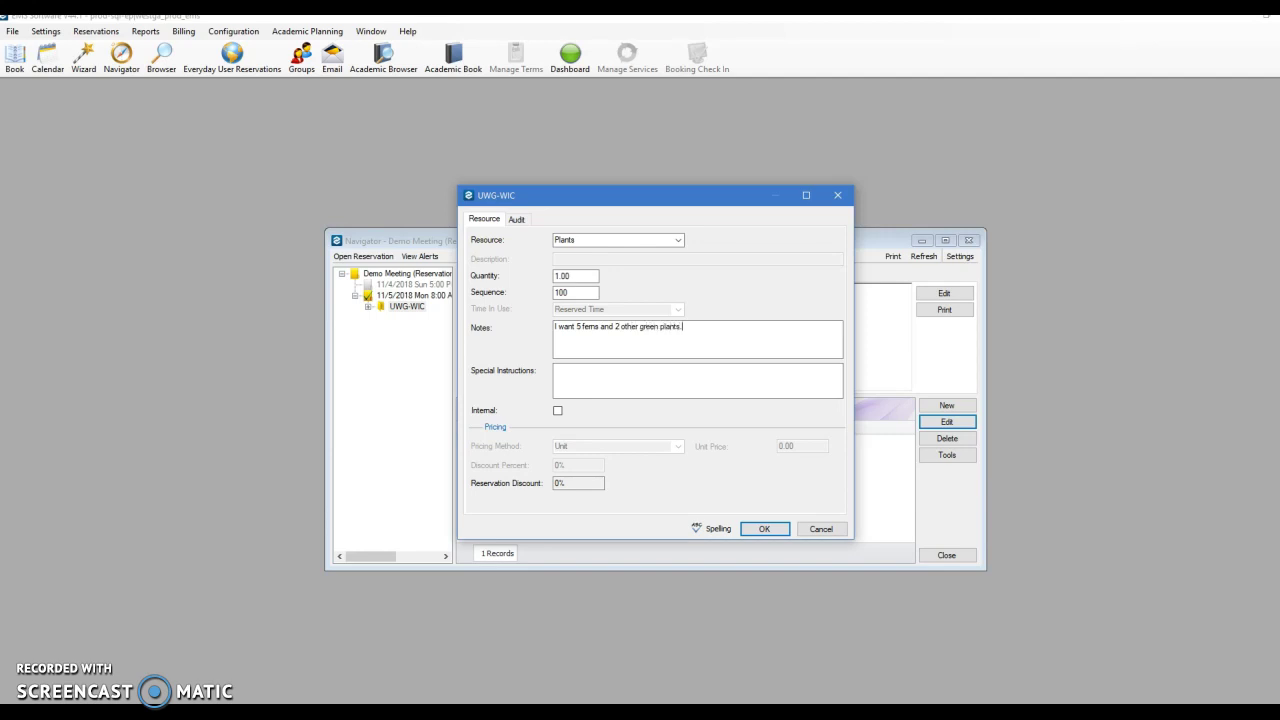
pyautogui.click(627, 390)
pyautogui.click(768, 529)
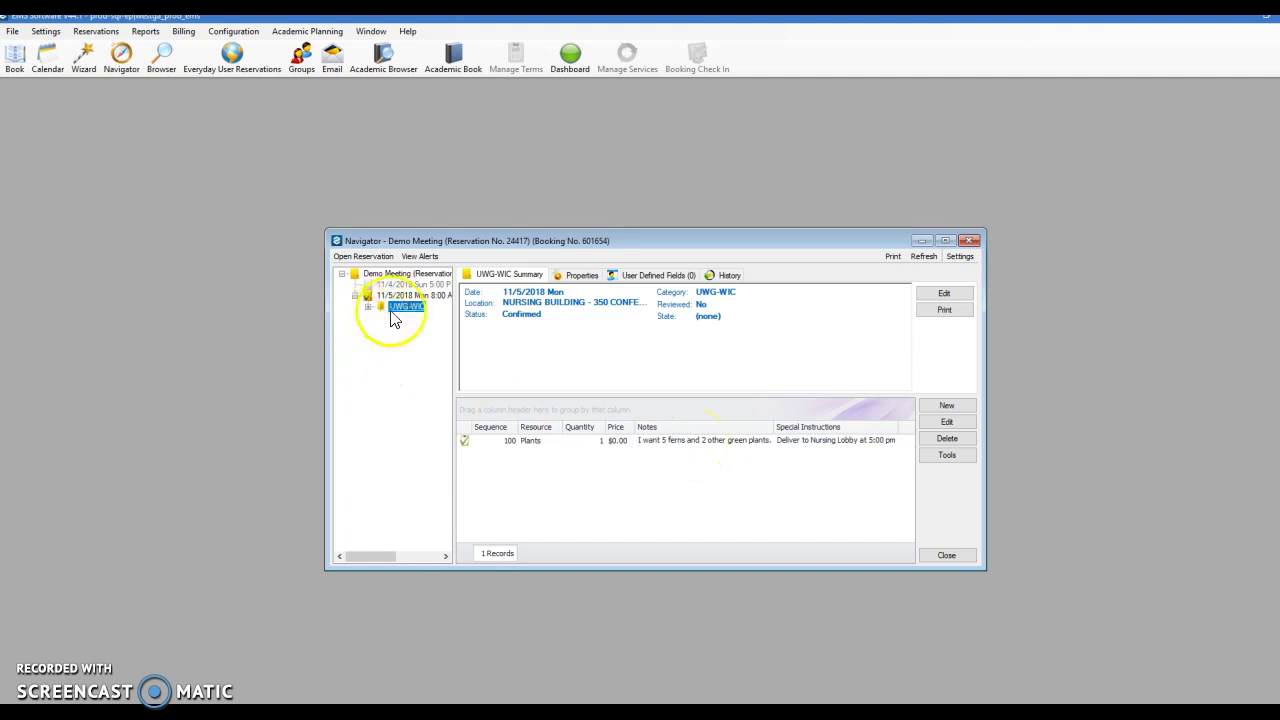
# Review the reservation's email based on the Nursing Confirmation setup, and close it without sending
pyautogui.click(405, 273)
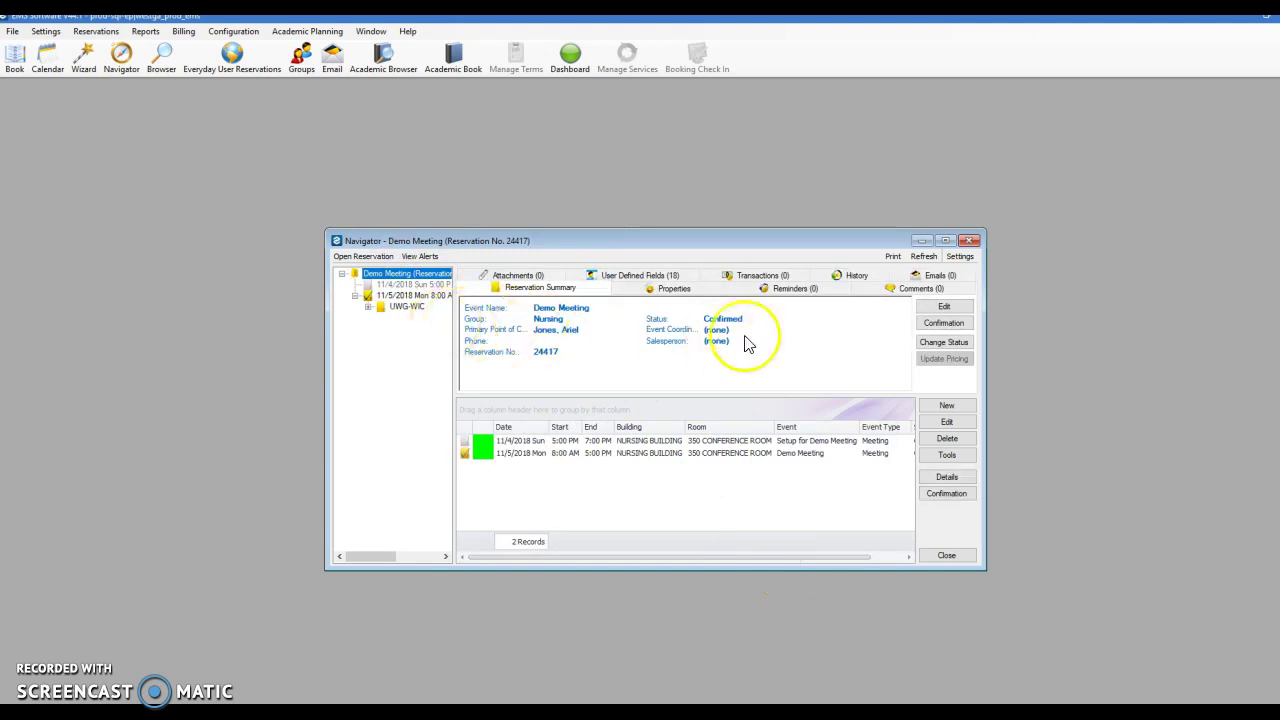
pyautogui.click(951, 323)
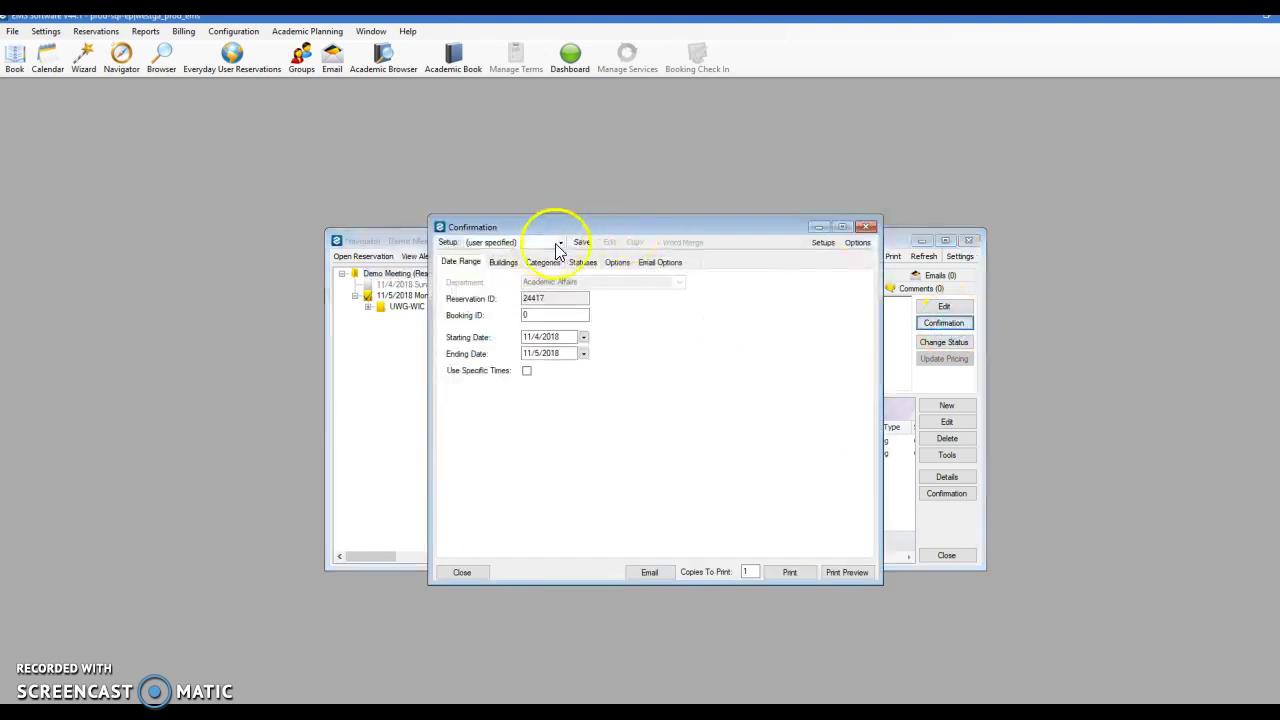
pyautogui.click(562, 243)
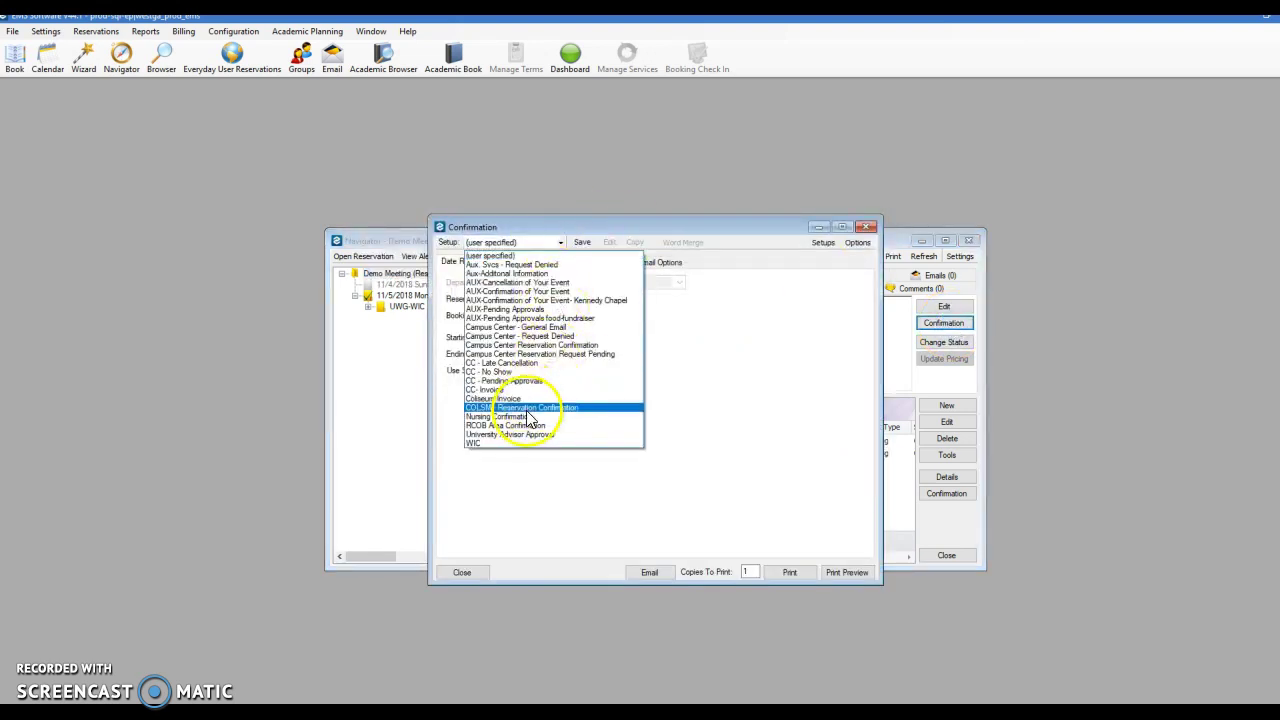
pyautogui.click(524, 418)
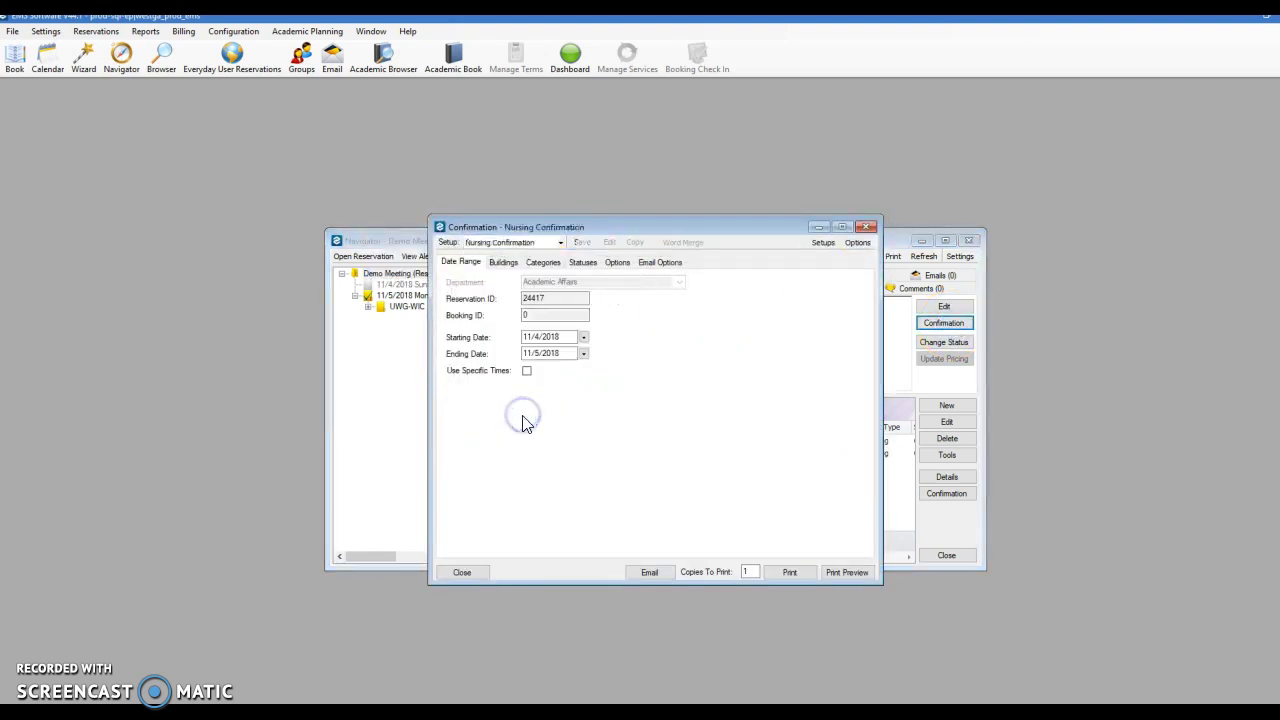
pyautogui.click(653, 574)
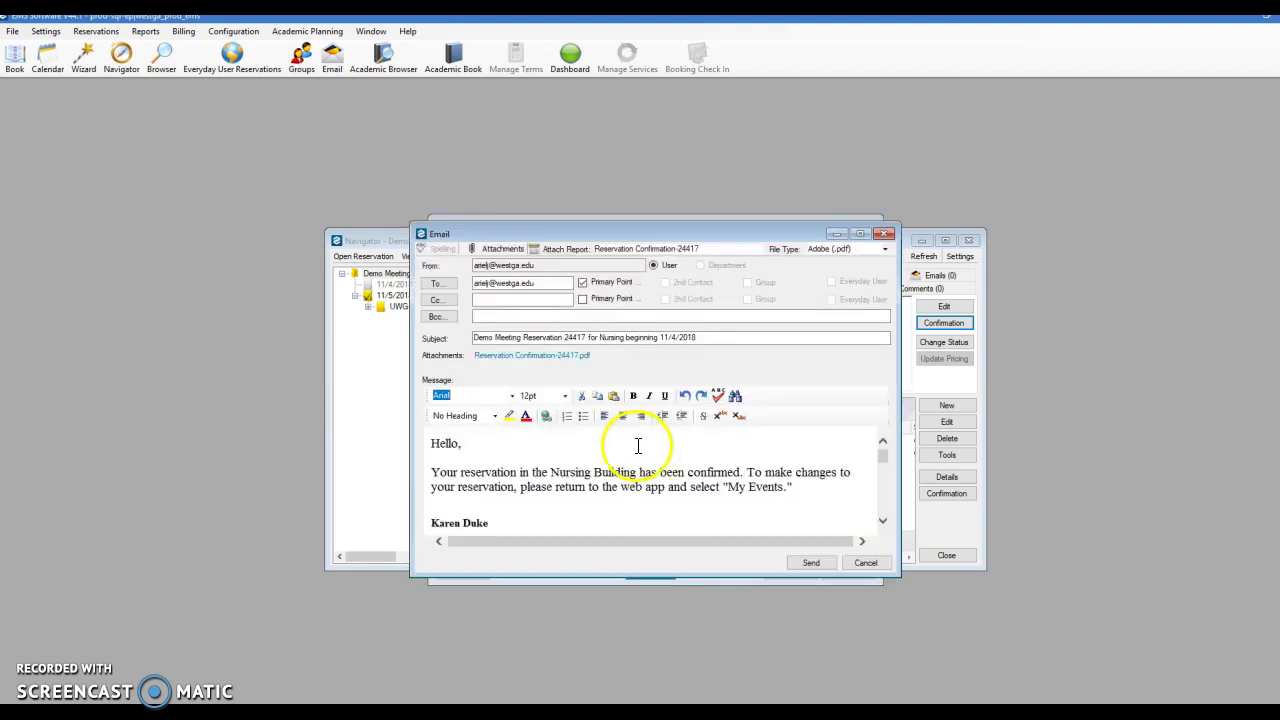
pyautogui.scroll(-6, 638, 447)
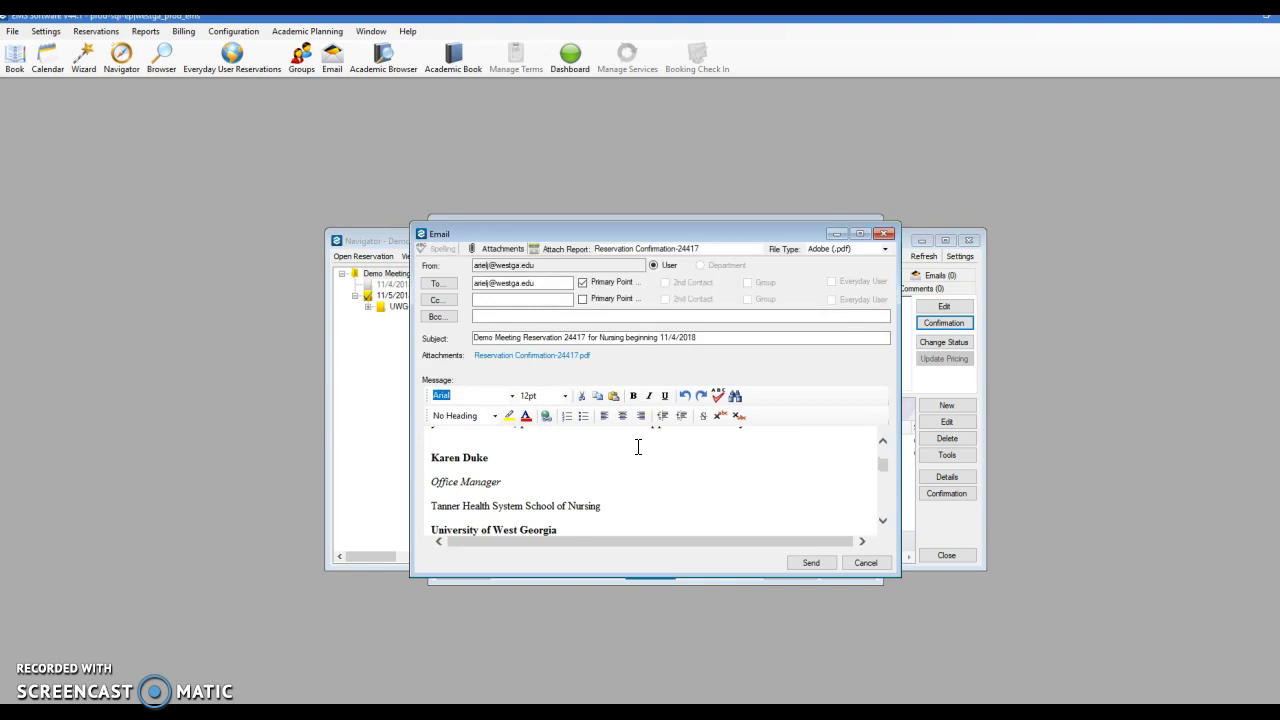
pyautogui.scroll(6, 638, 447)
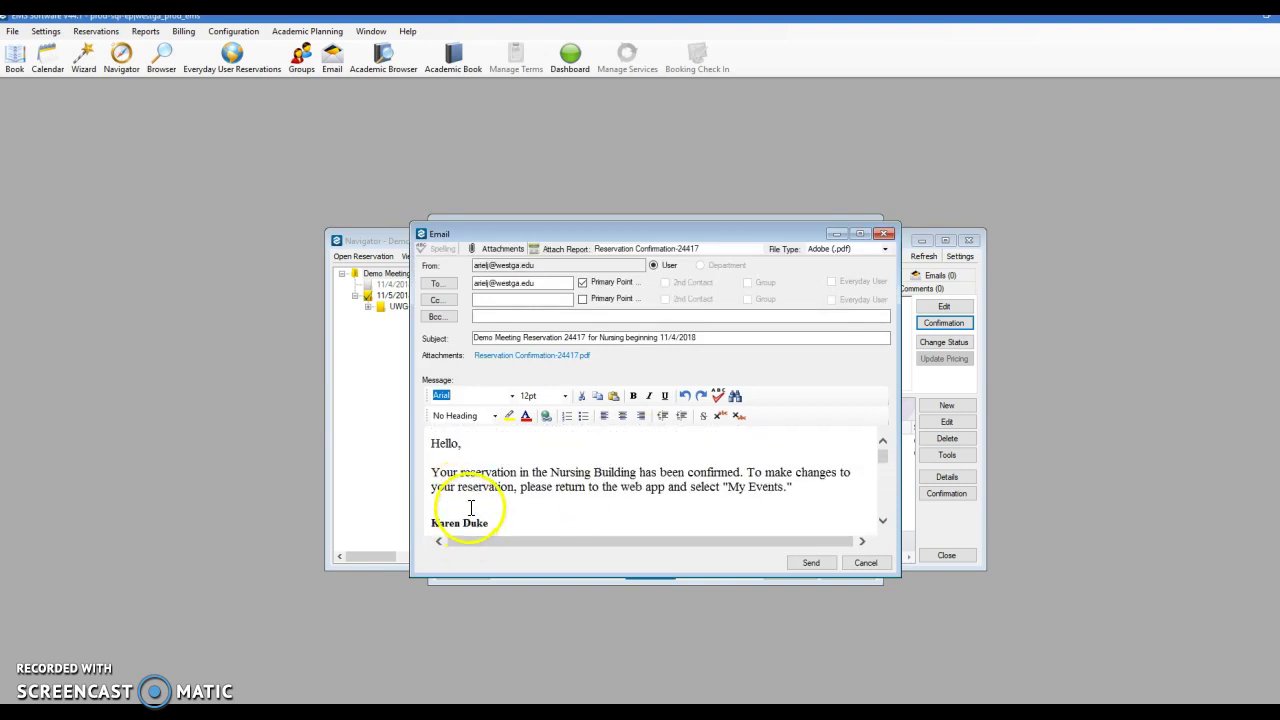
pyautogui.click(866, 562)
pyautogui.click(461, 571)
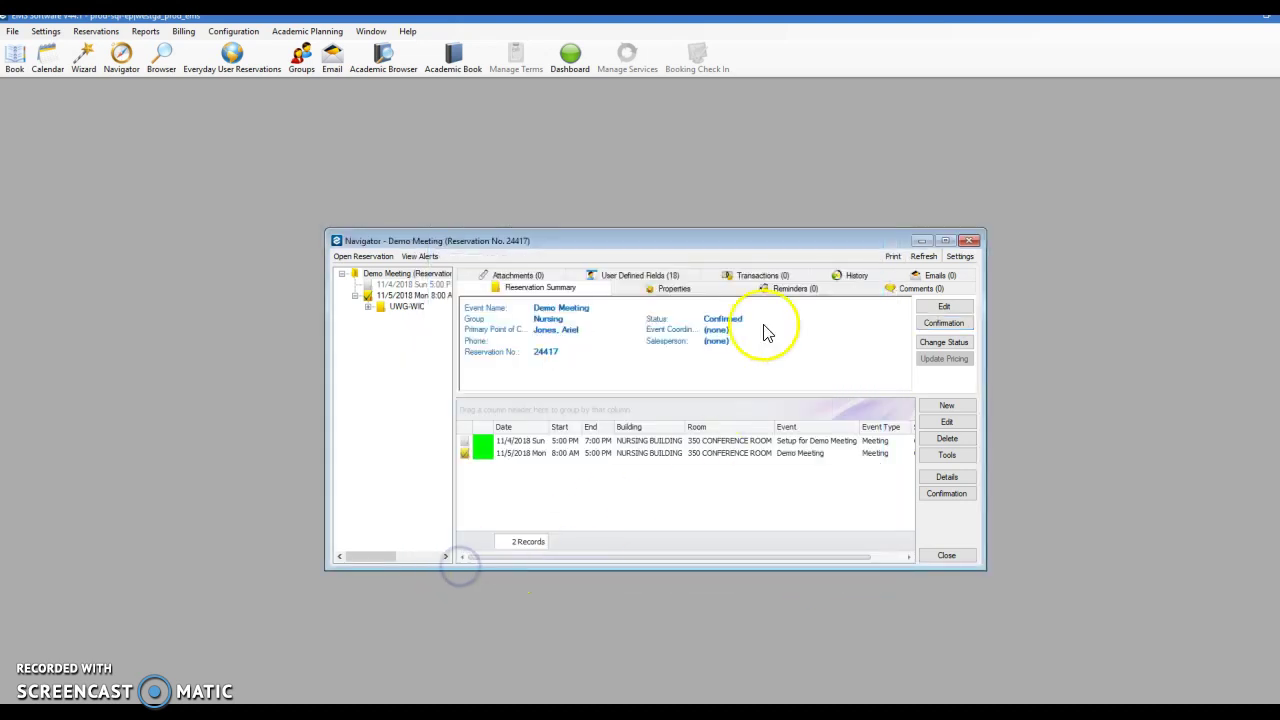
pyautogui.click(964, 349)
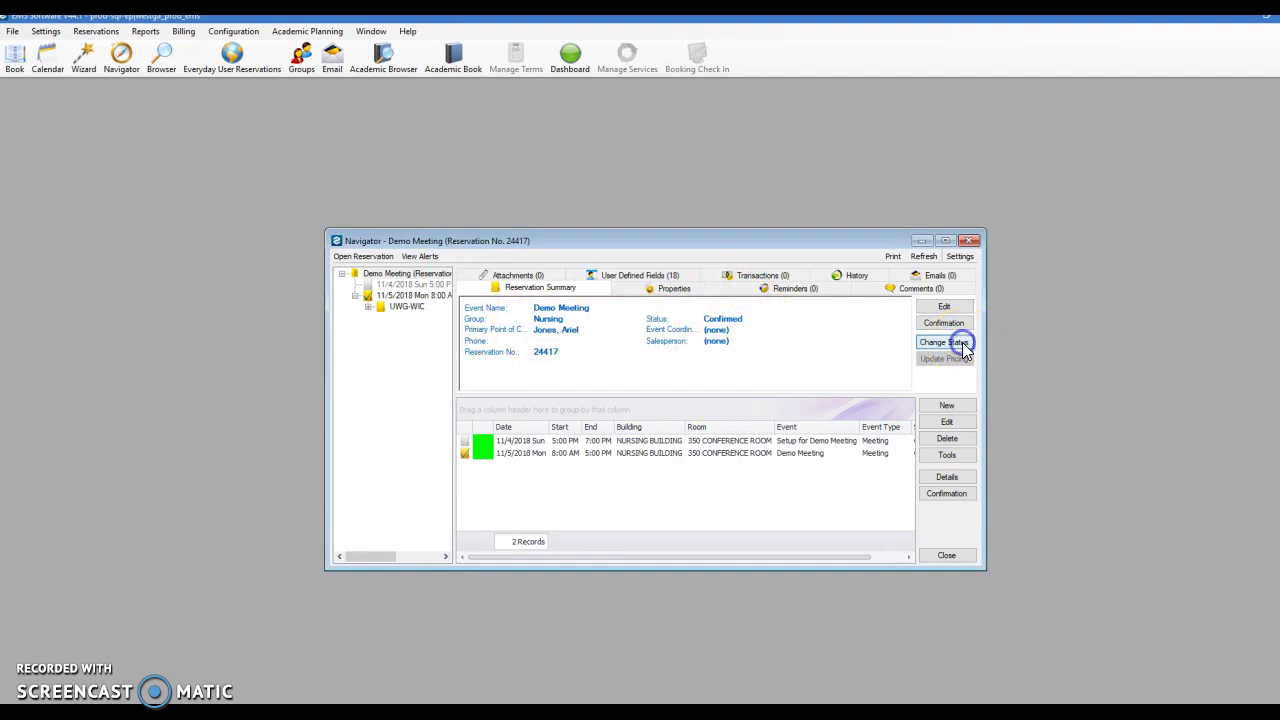
pyautogui.click(562, 238)
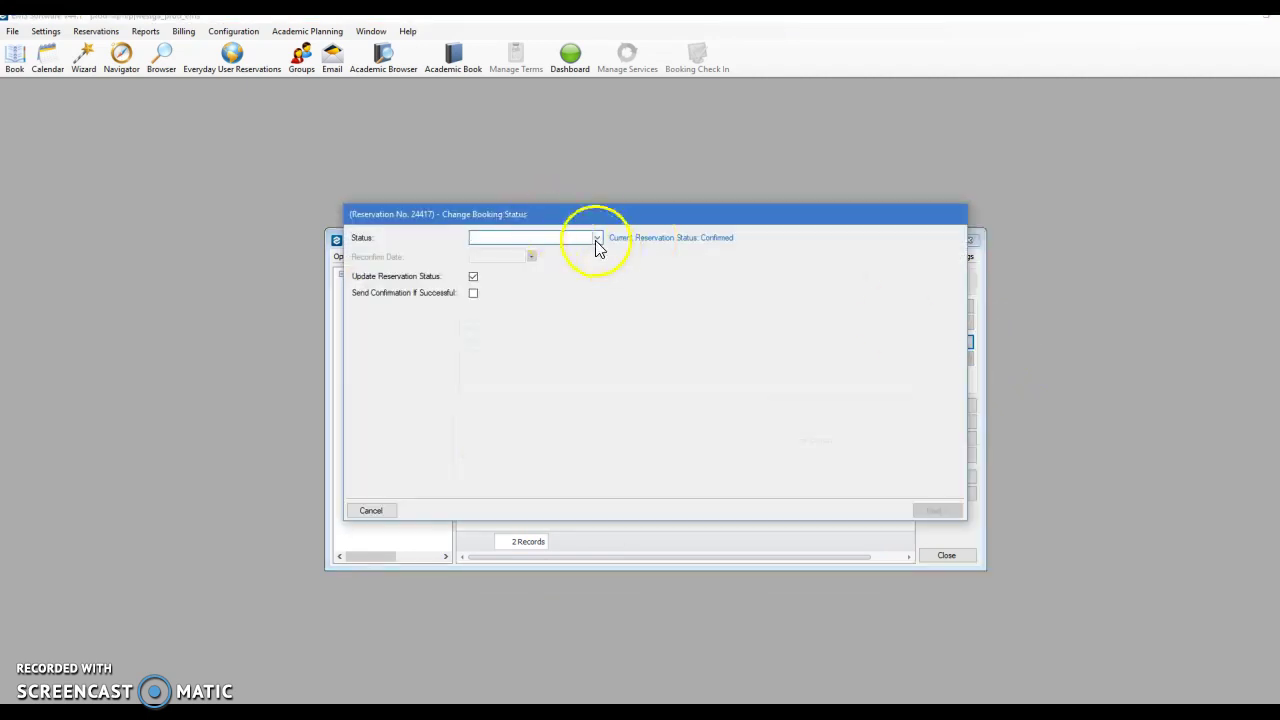
pyautogui.click(596, 239)
pyautogui.click(536, 250)
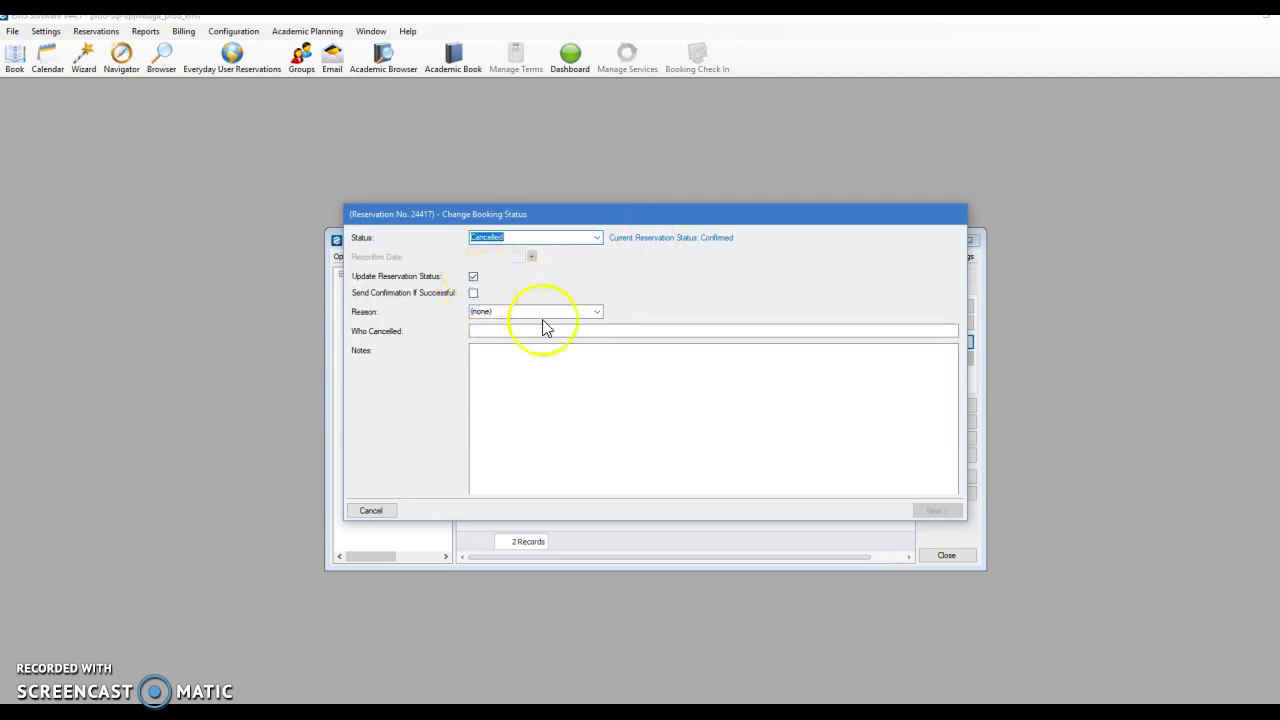
pyautogui.click(598, 312)
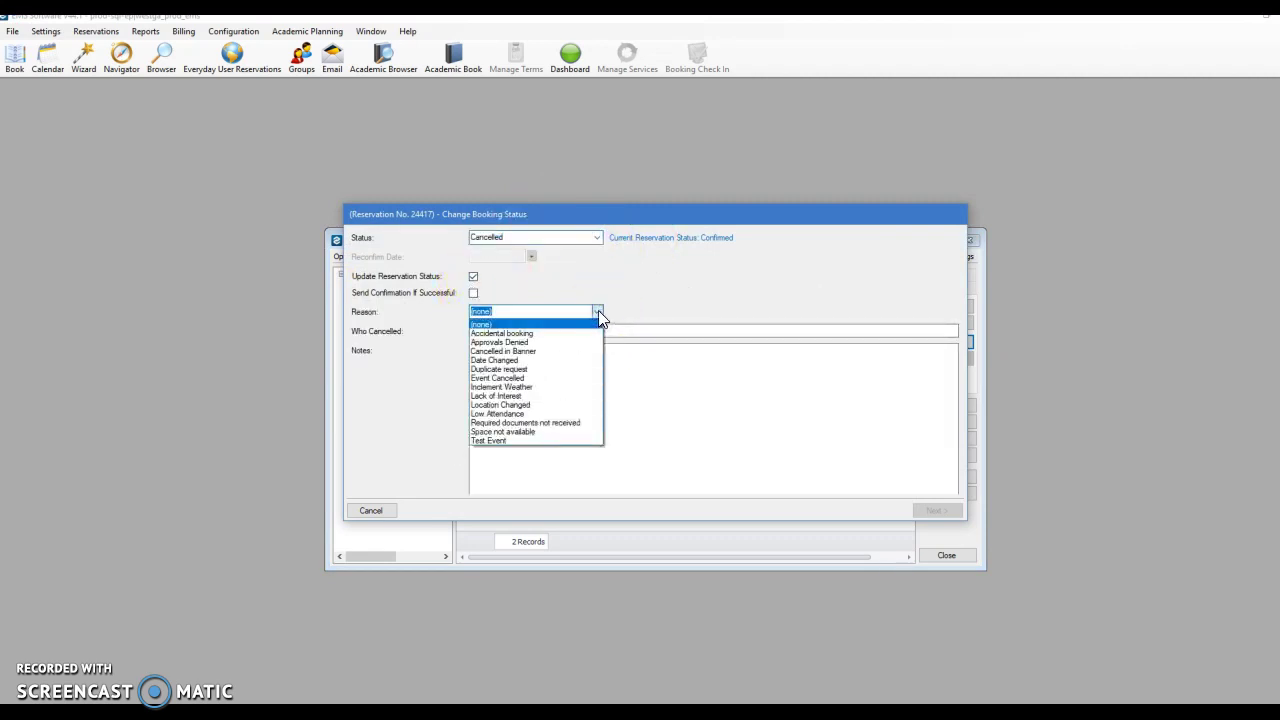
pyautogui.click(531, 325)
pyautogui.click(527, 330)
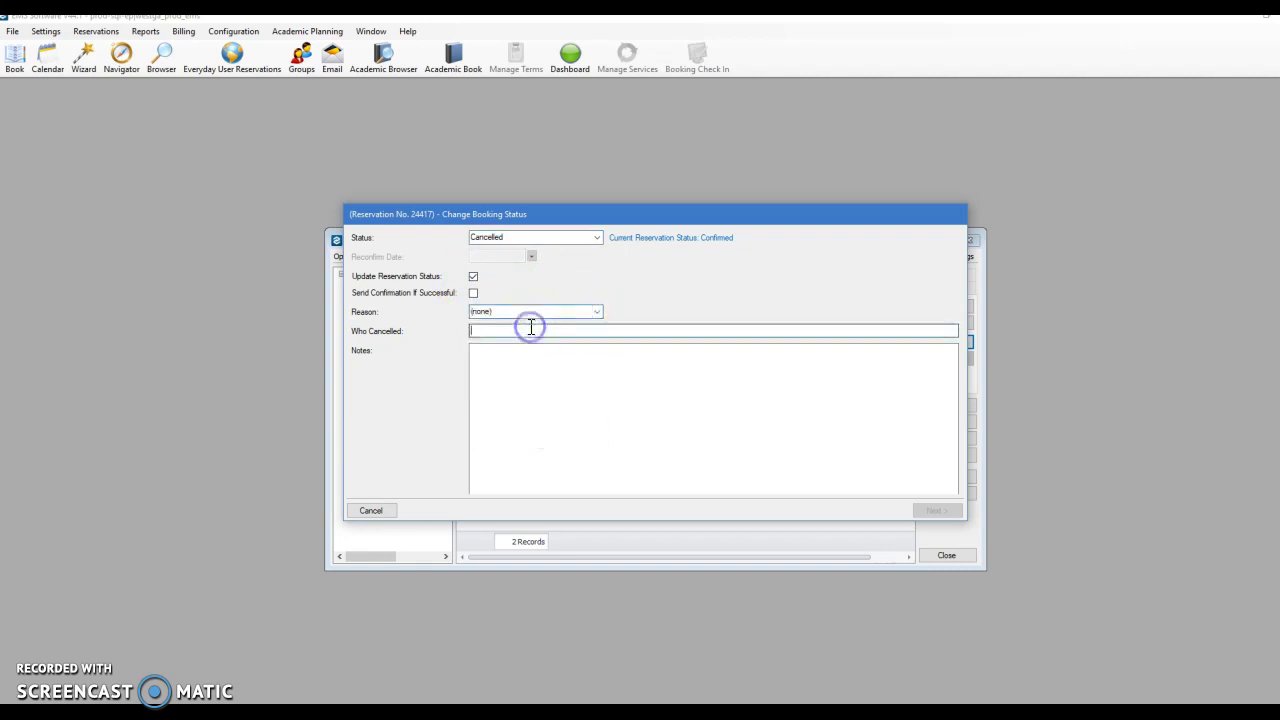
pyautogui.click(531, 378)
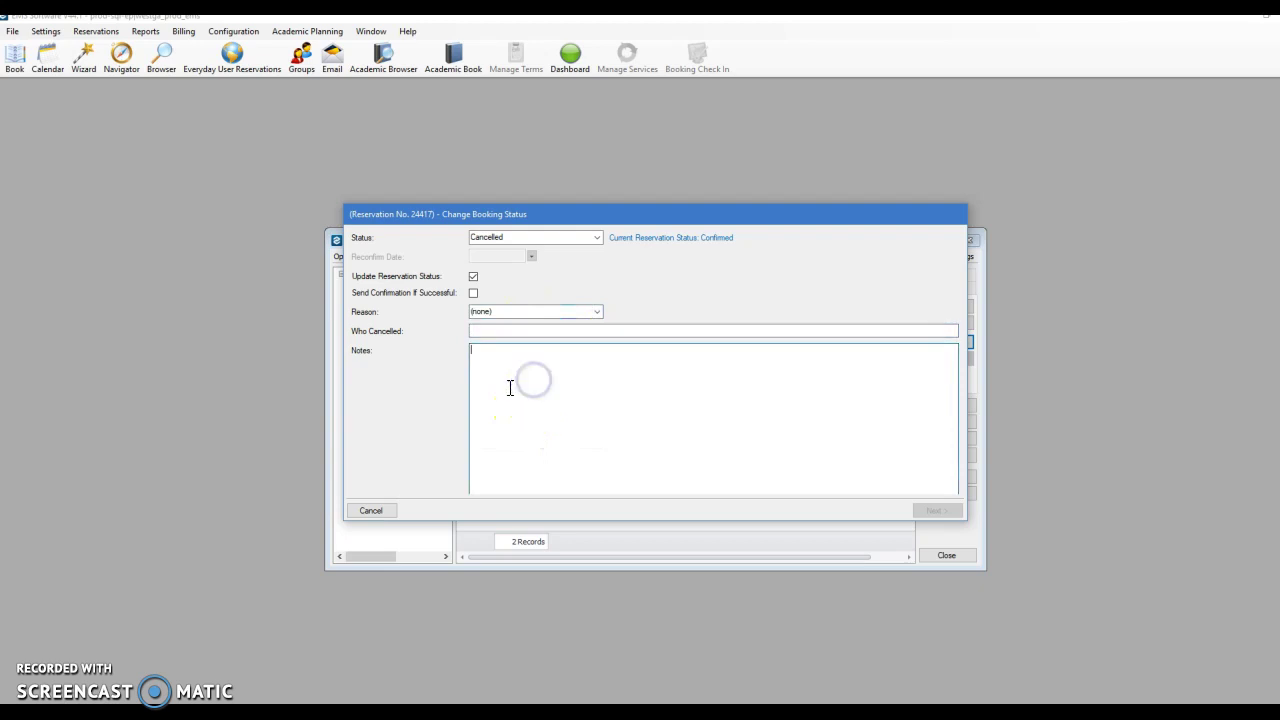
pyautogui.click(393, 510)
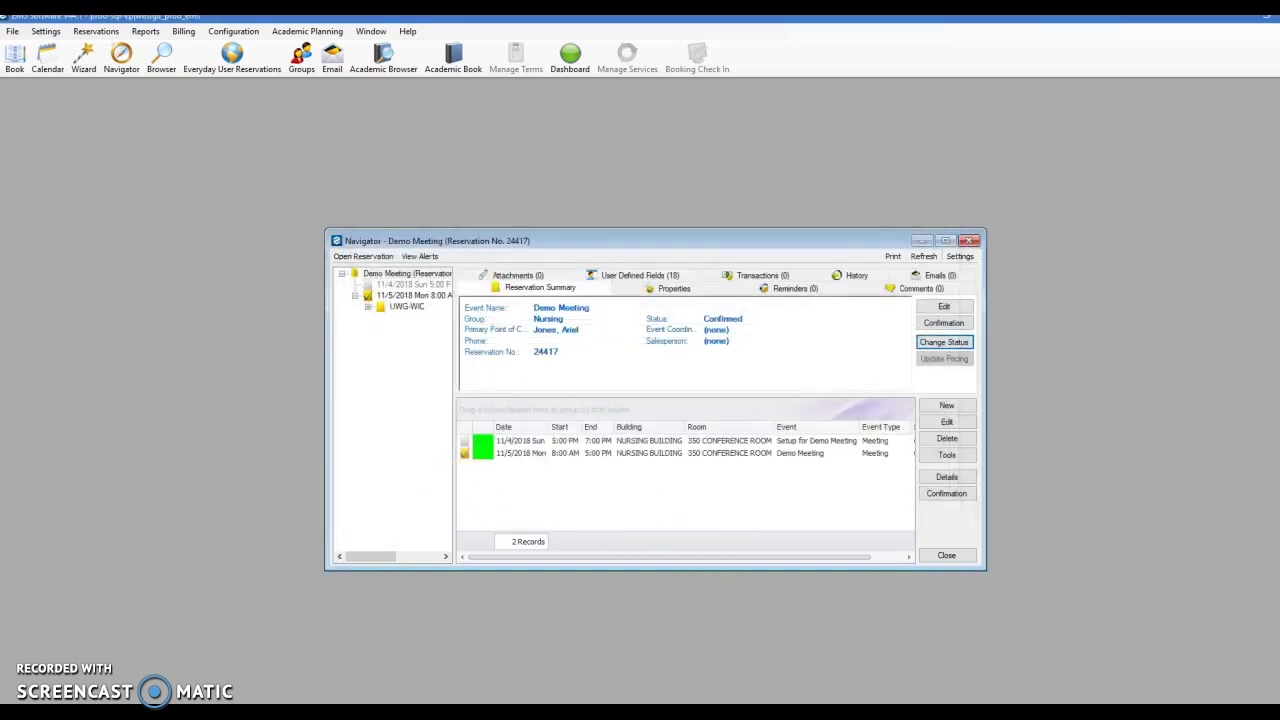
# Set the November 5 booking's event time to 10:00 AM to 1:00 PM and save despite the setup type warning
pyautogui.click(735, 458)
pyautogui.click(940, 422)
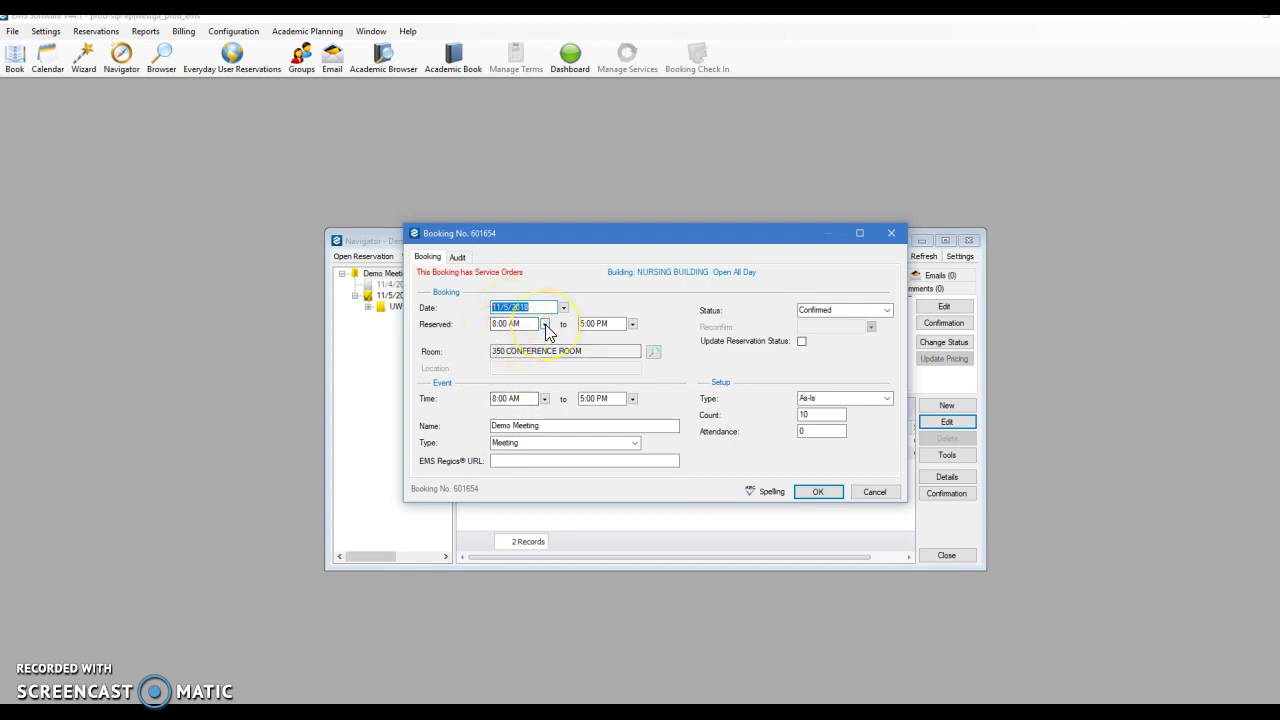
pyautogui.click(544, 399)
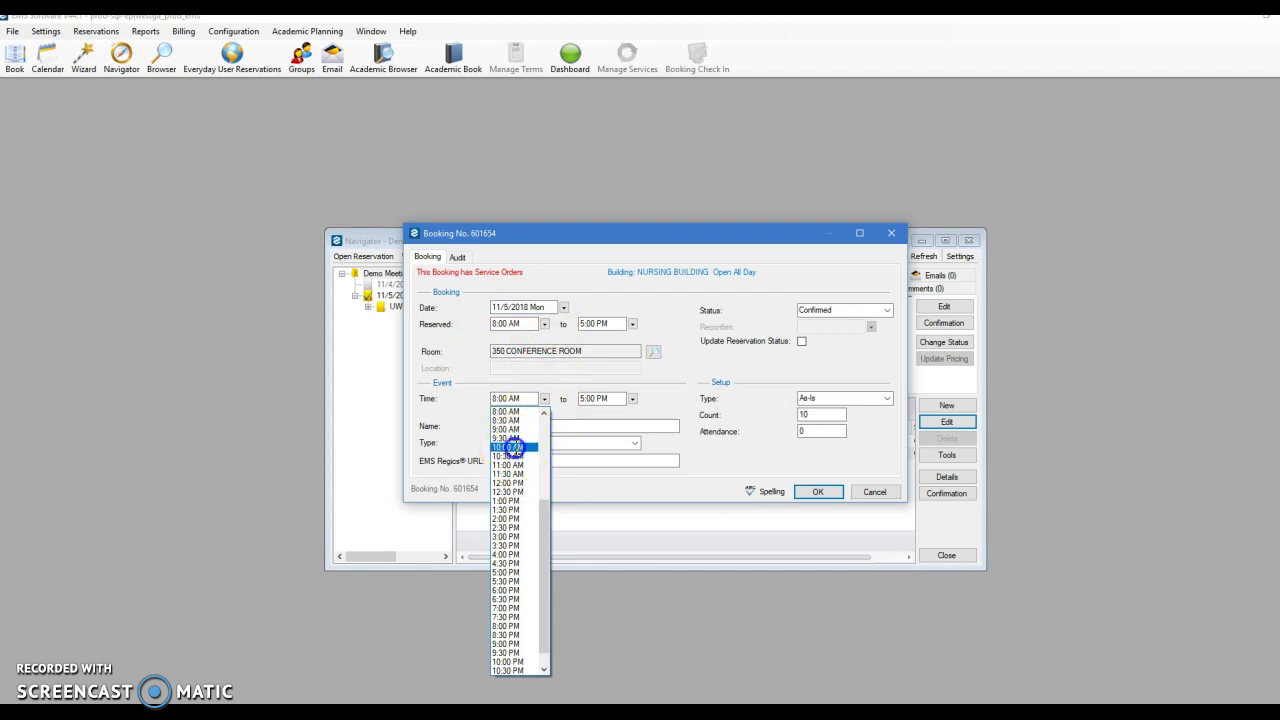
pyautogui.click(510, 447)
pyautogui.click(630, 399)
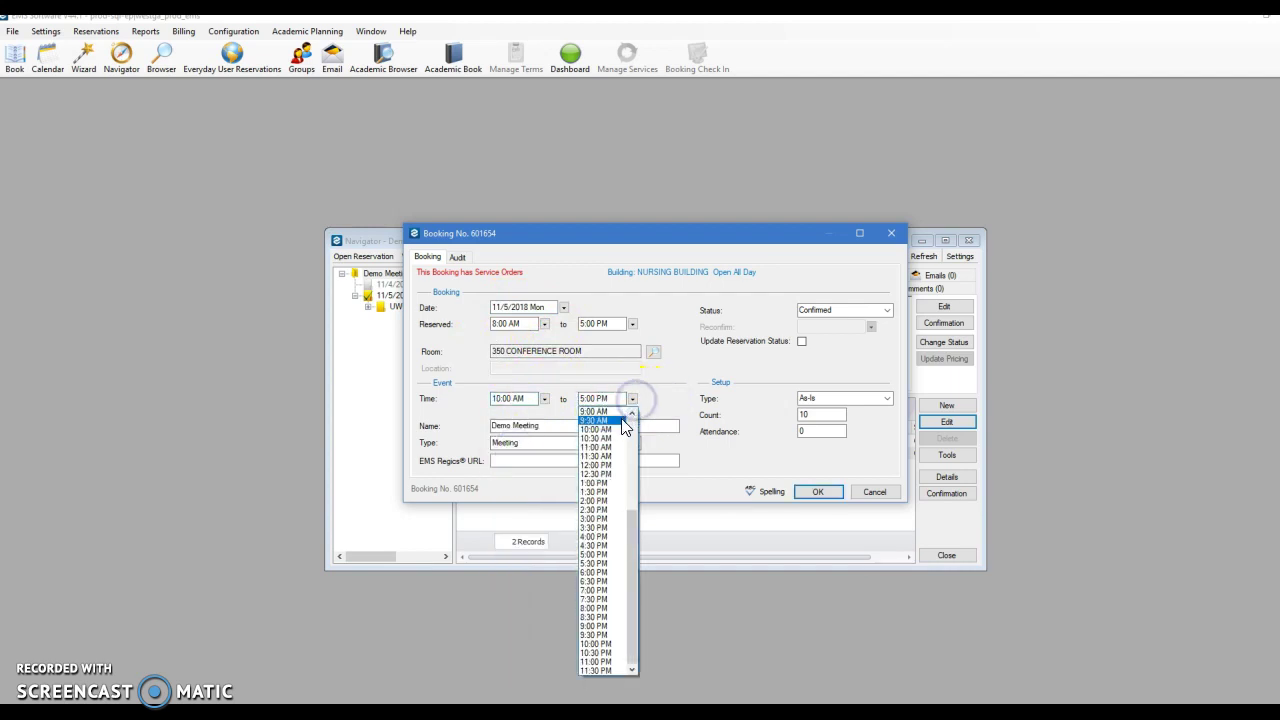
pyautogui.click(600, 483)
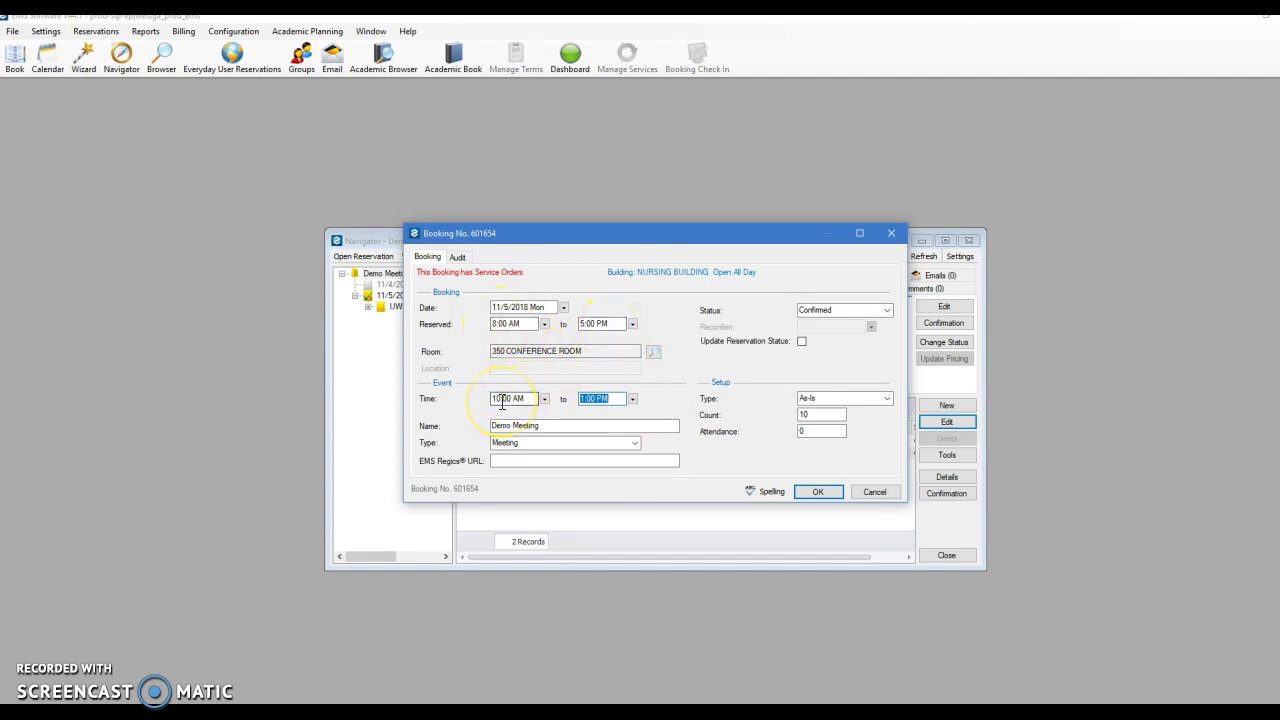
pyautogui.click(818, 492)
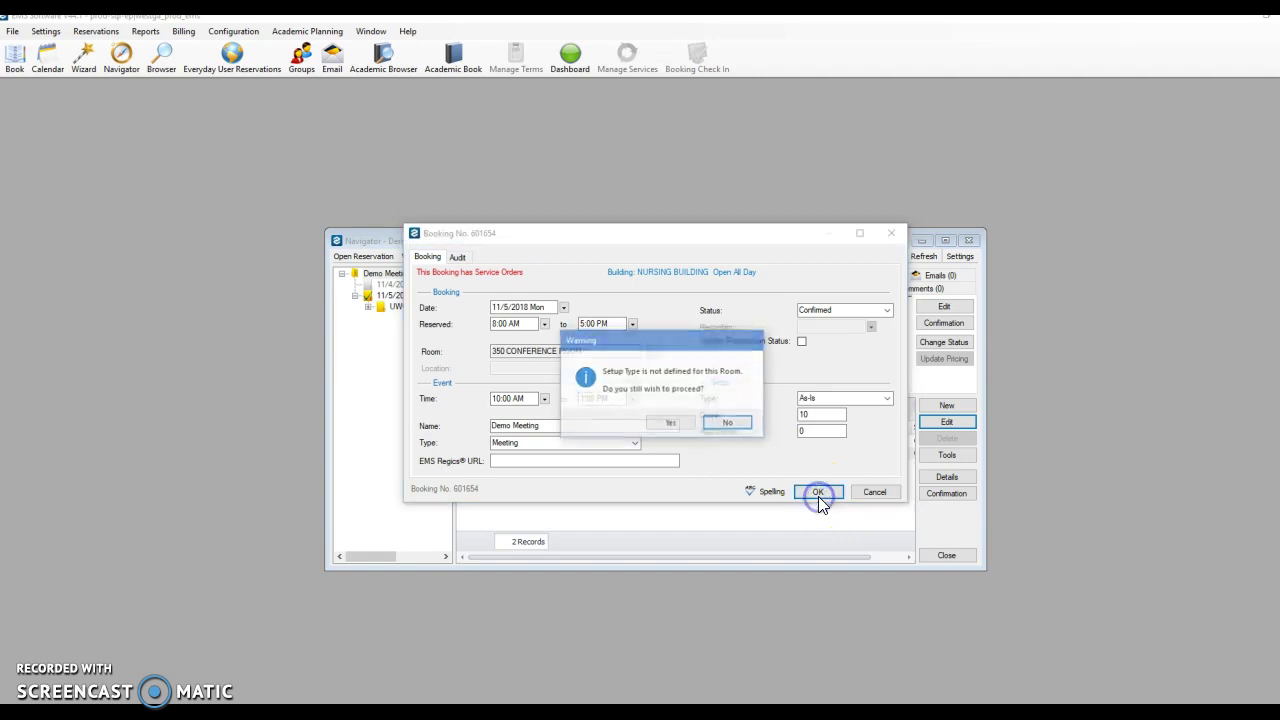
pyautogui.click(672, 423)
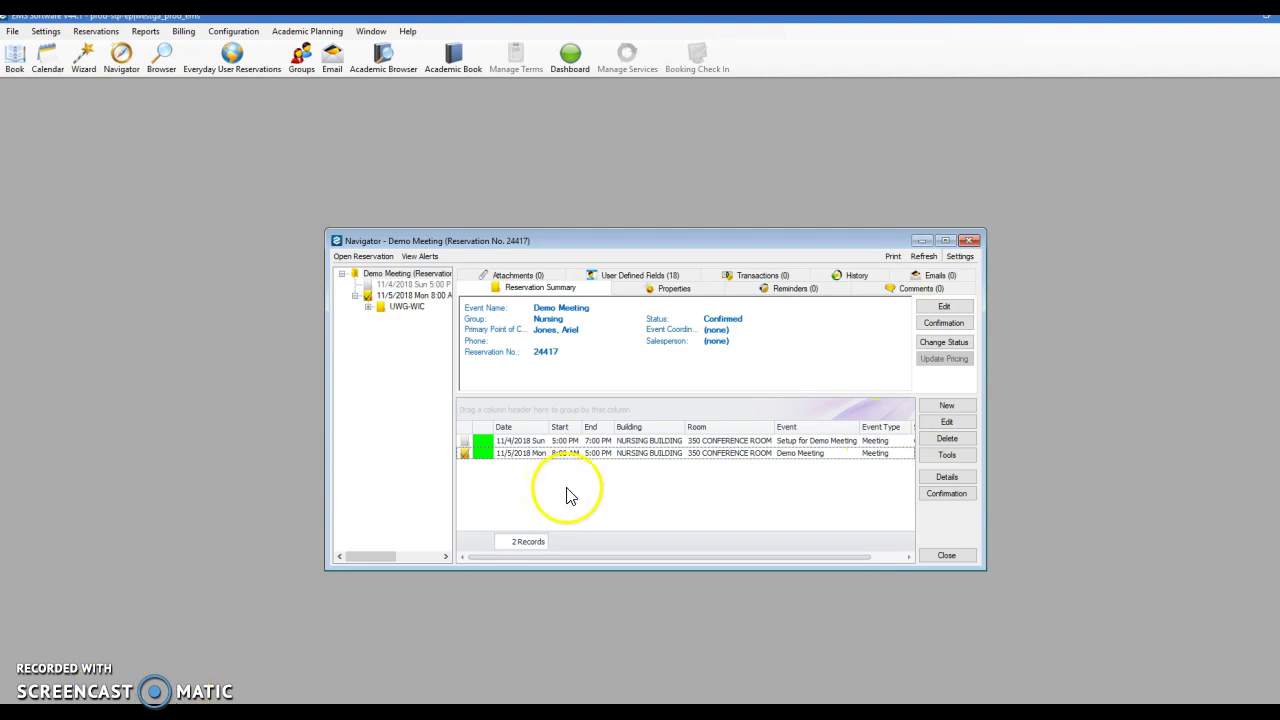
# View the resources available for the booking's UWG-WIC service without adding any, and select its Plants item
pyautogui.click(405, 310)
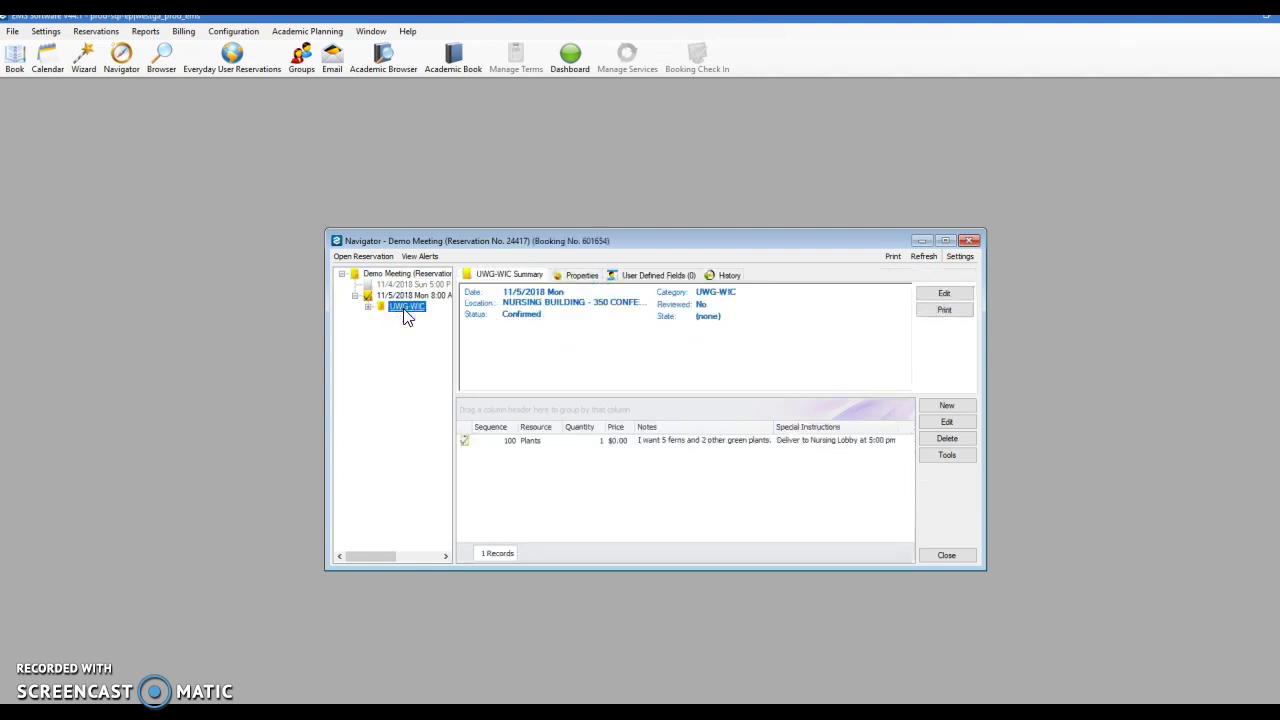
pyautogui.click(960, 406)
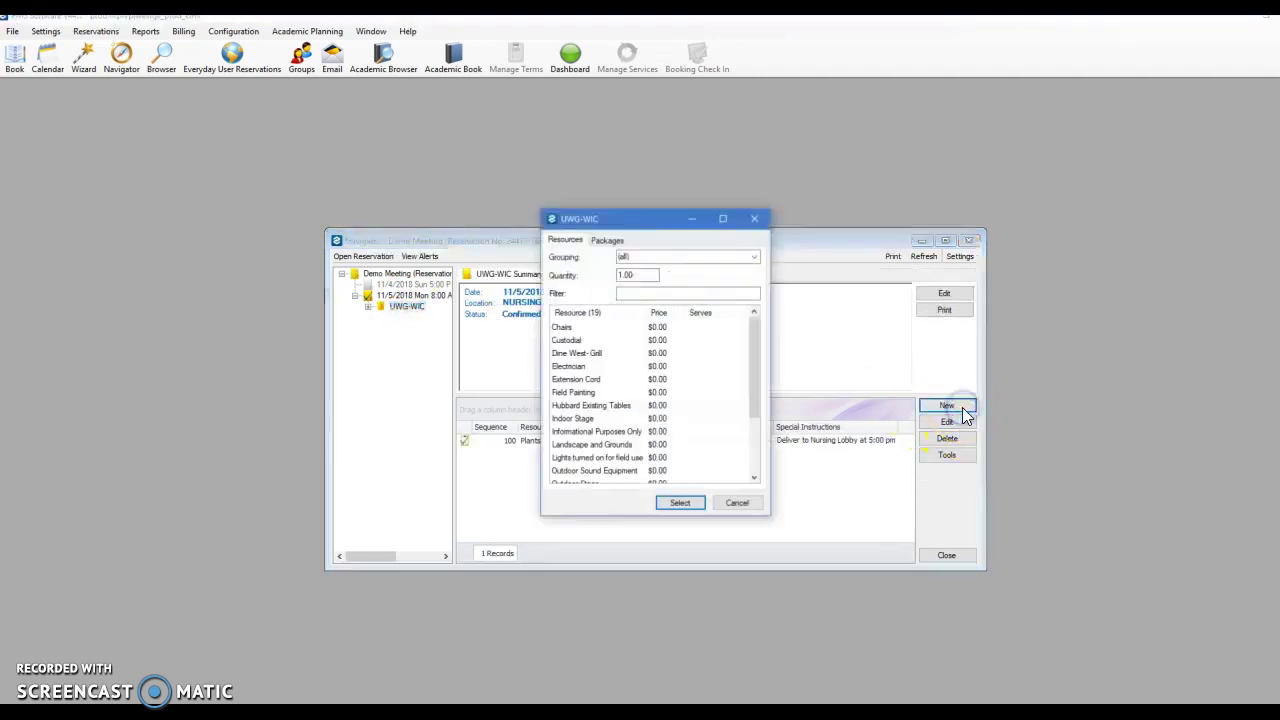
pyautogui.click(737, 503)
pyautogui.click(577, 441)
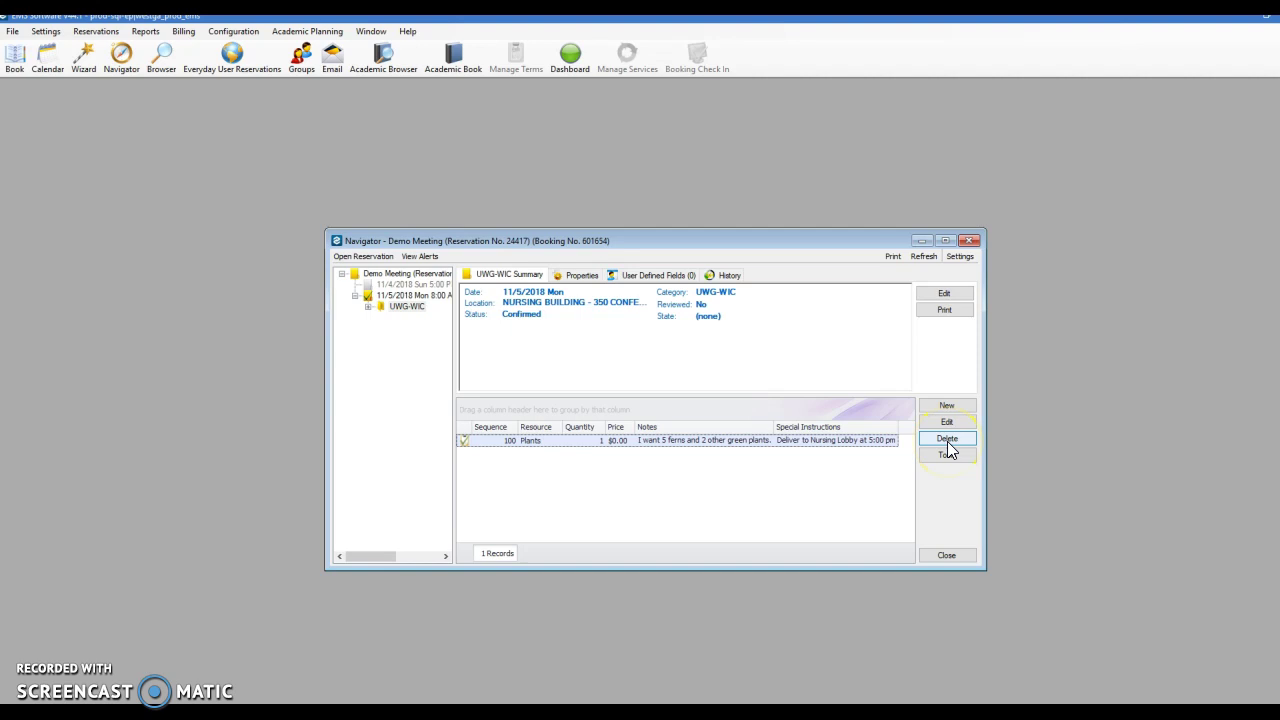
# Review the attachments, emails and reminders of the overall Demo Meeting reservation without adding any, and close the reservation
pyautogui.click(243, 668)
pyautogui.click(410, 274)
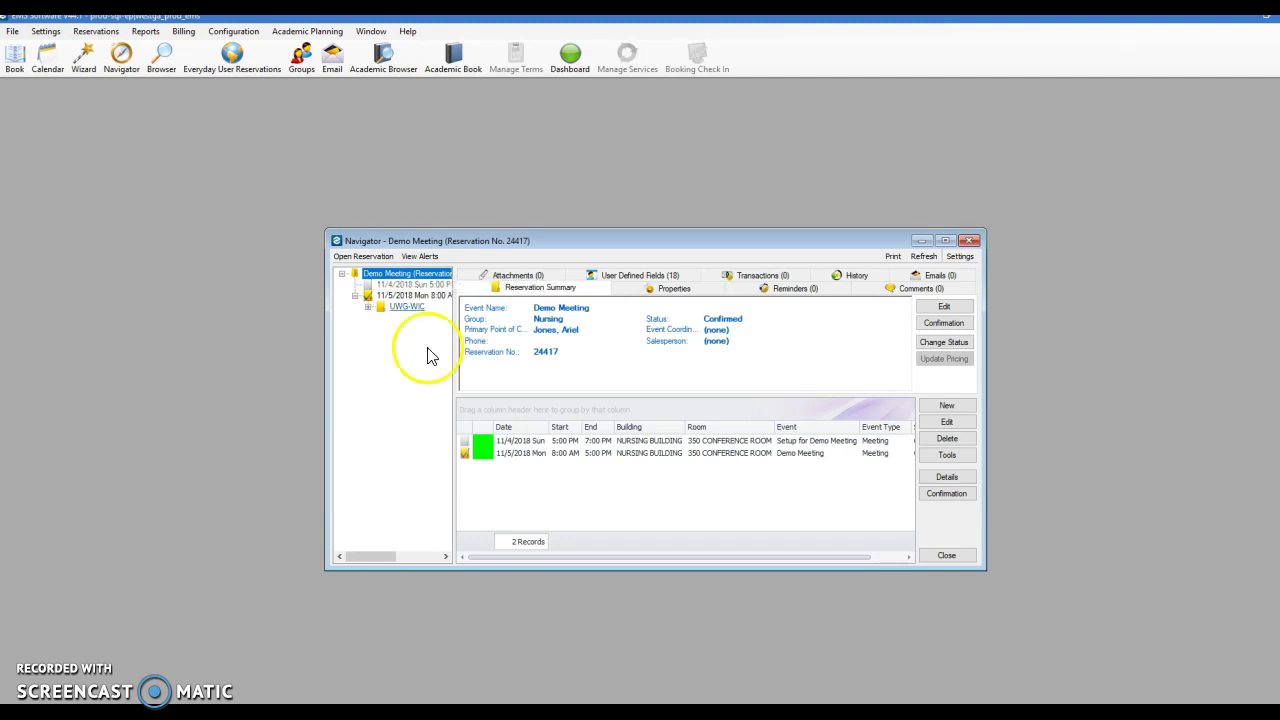
pyautogui.click(520, 276)
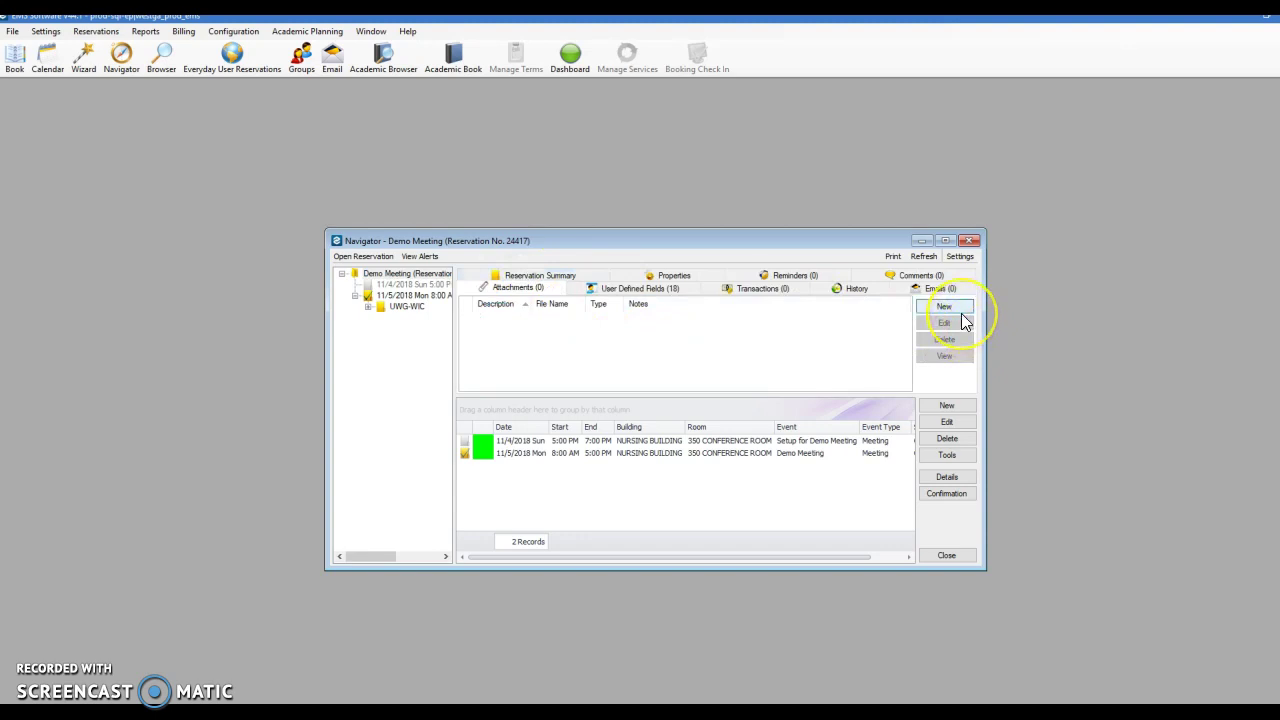
pyautogui.click(916, 290)
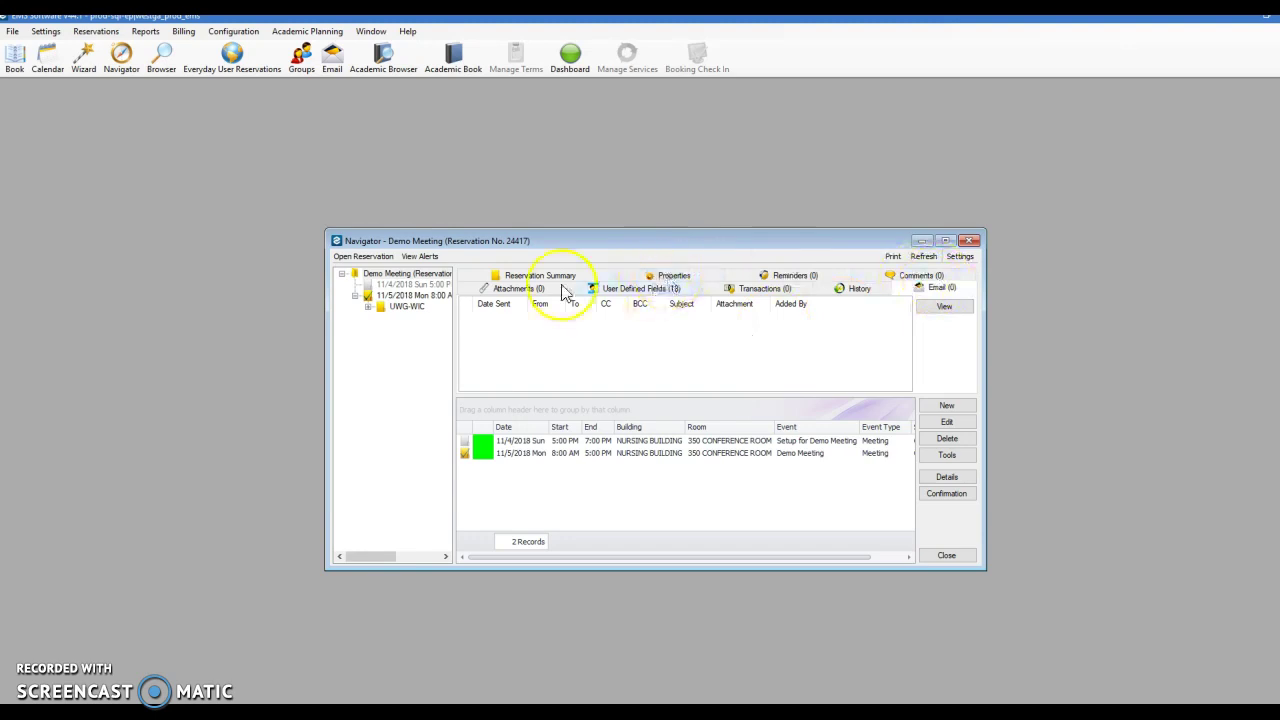
pyautogui.click(832, 278)
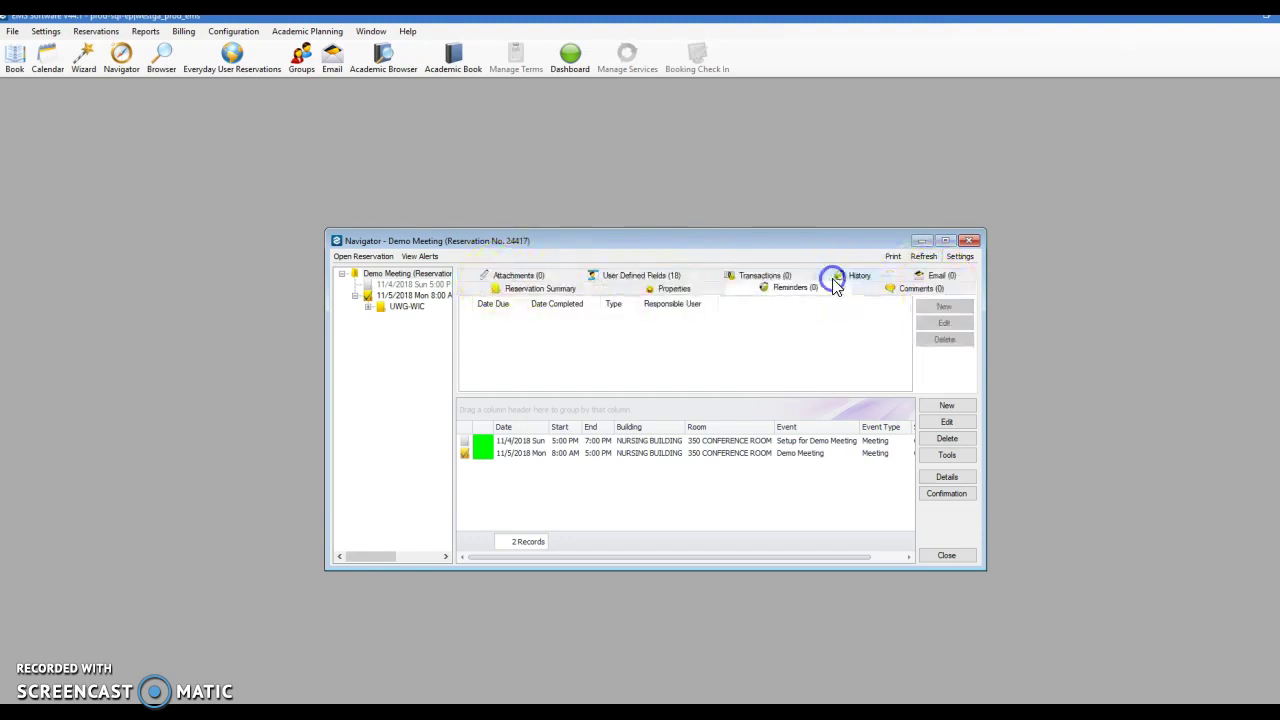
pyautogui.click(816, 320)
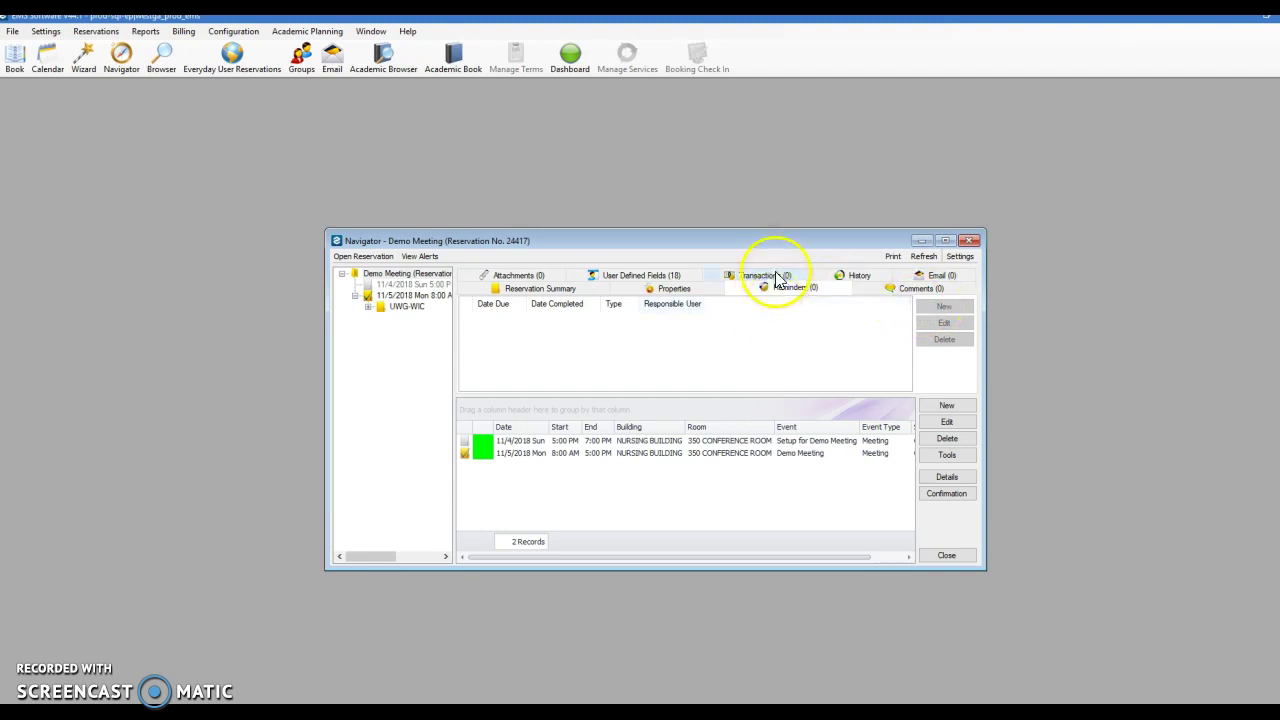
pyautogui.click(494, 276)
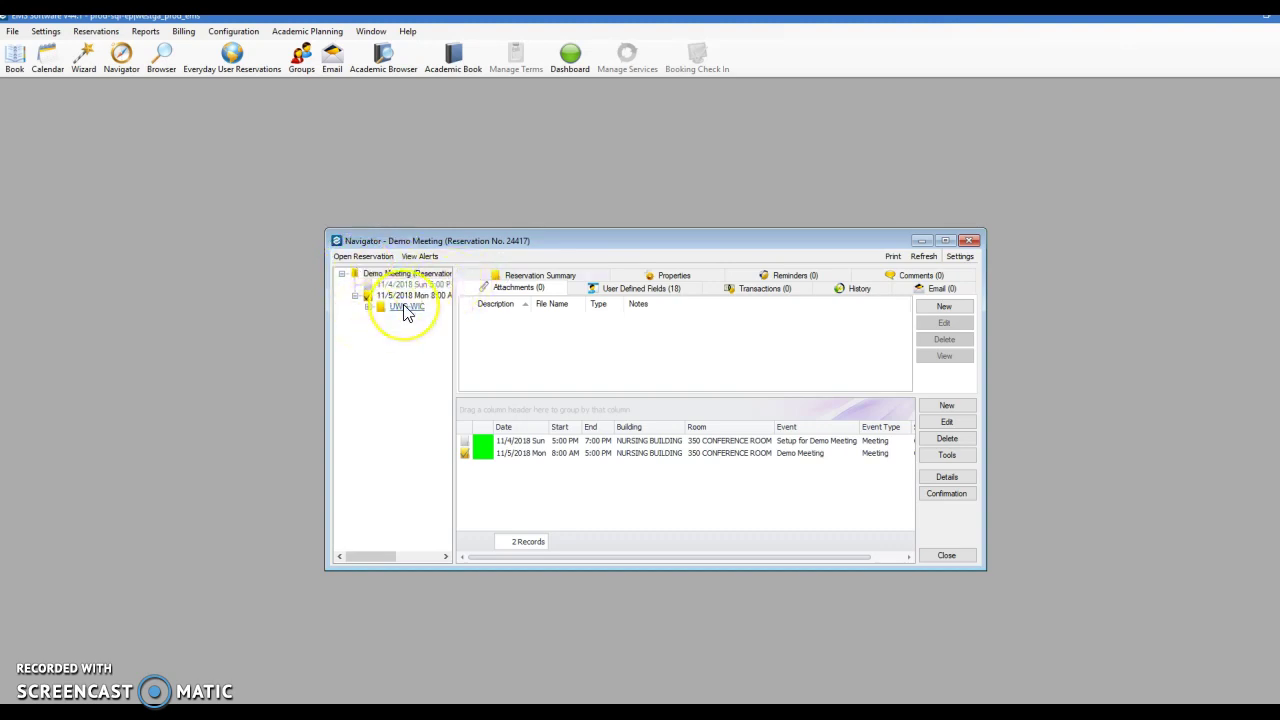
pyautogui.click(969, 241)
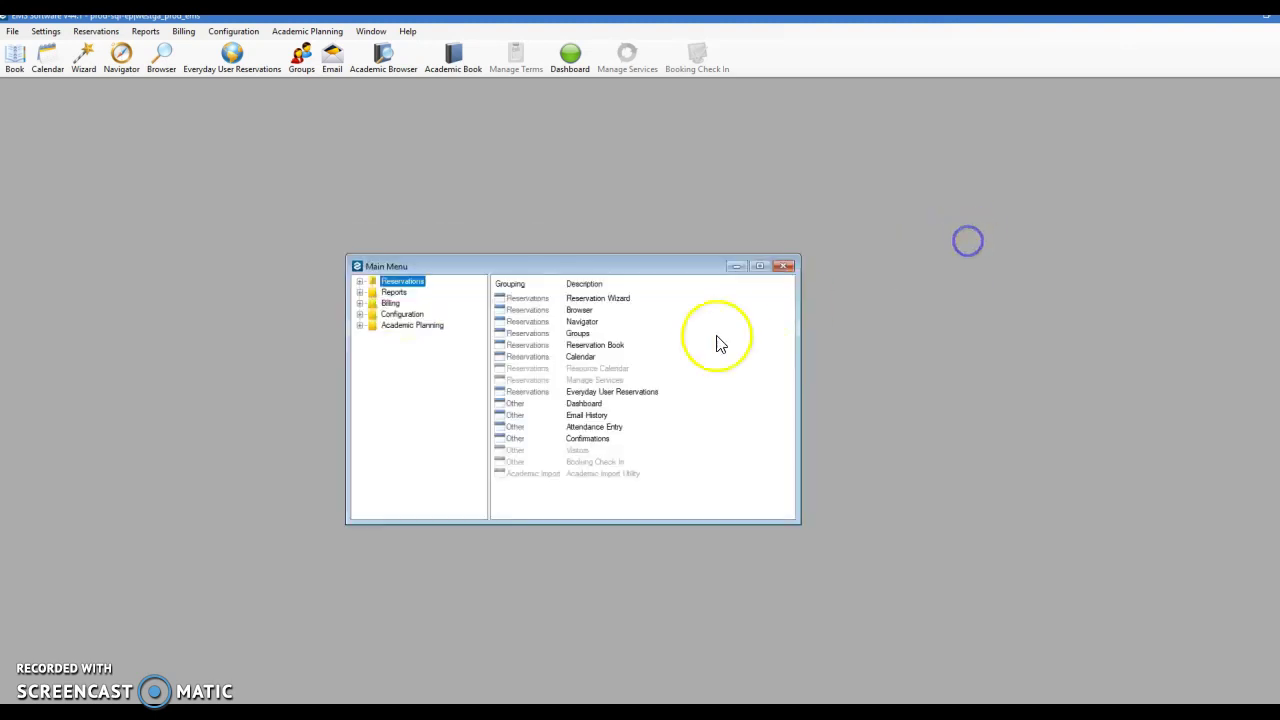
# Open the reservation Wizard
pyautogui.click(88, 62)
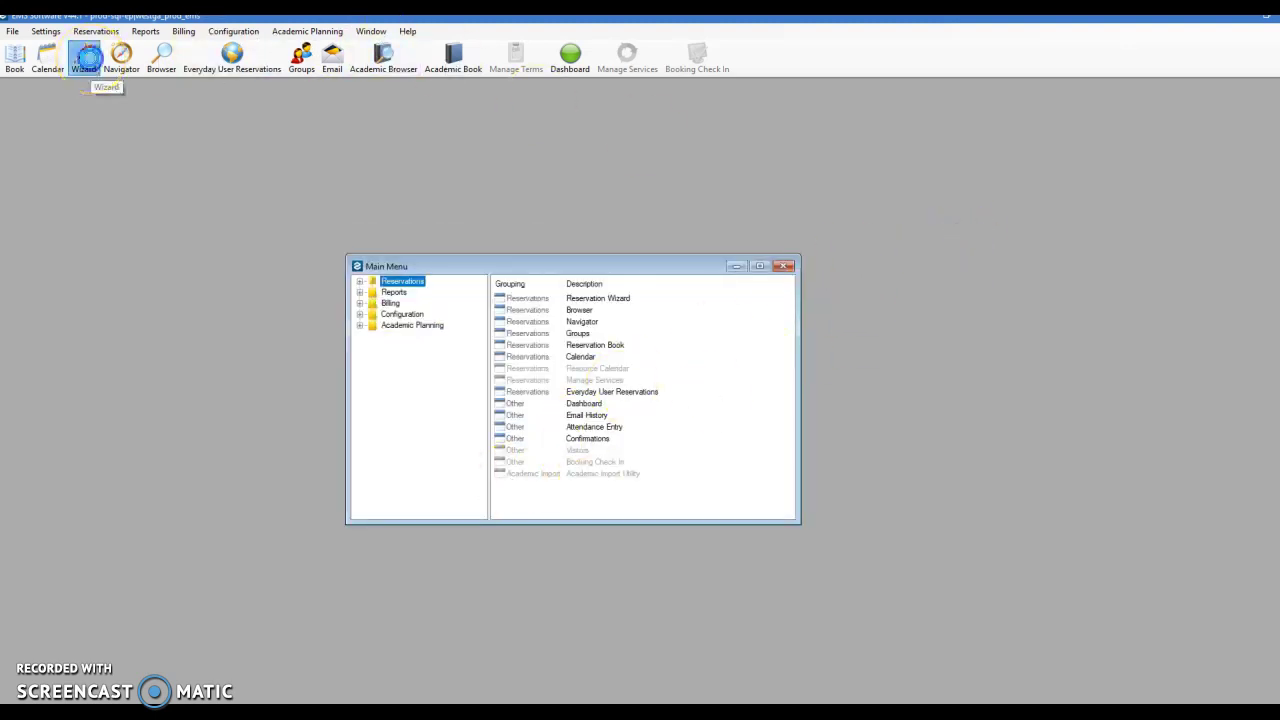